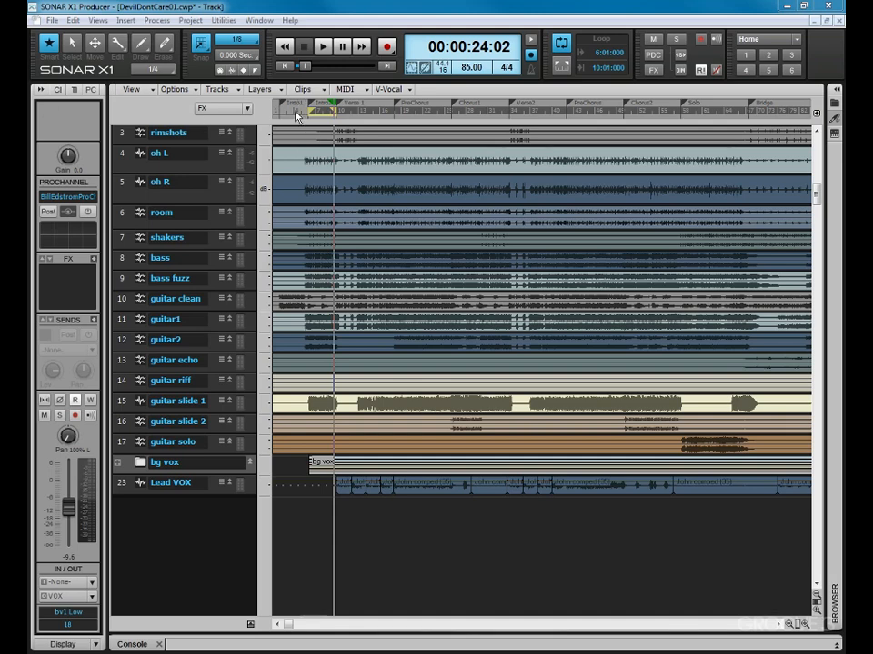
# Play the song from the intro while moving the bg vox folder above the rimshots track and expanding it
pyautogui.click(295, 111)
pyautogui.press('space')
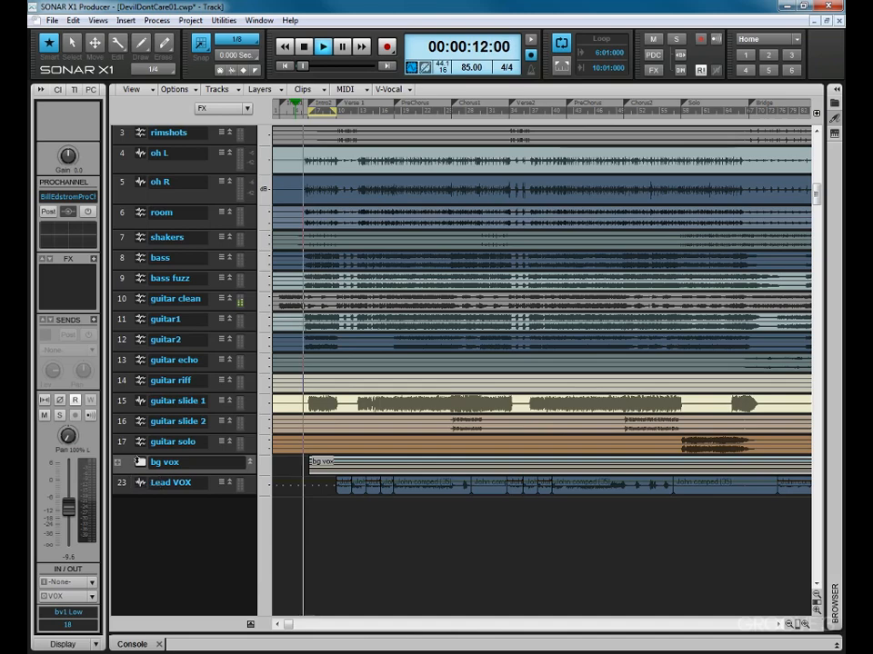
pyautogui.moveTo(141, 360); pyautogui.dragTo(136, 200)
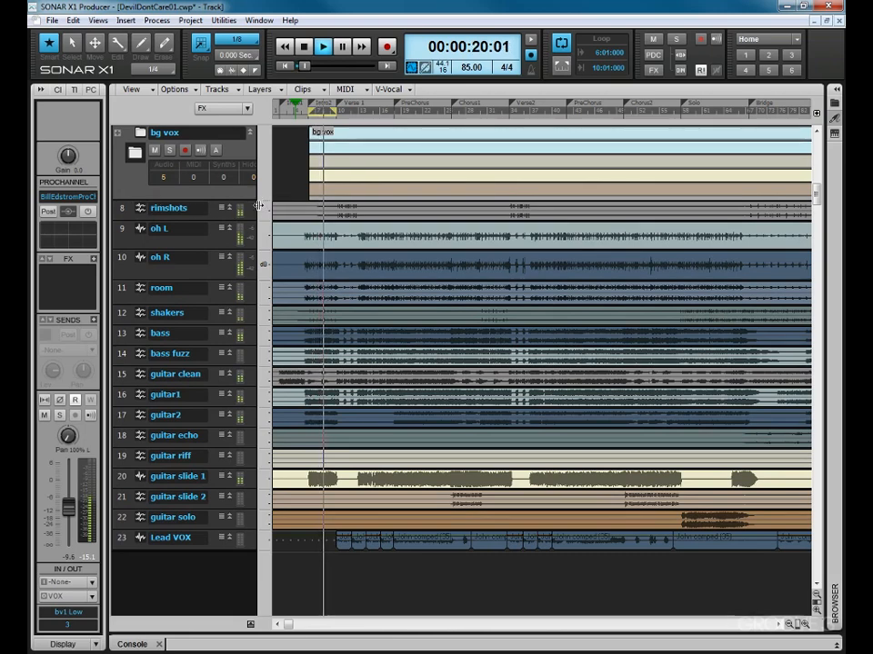
pyautogui.click(134, 153)
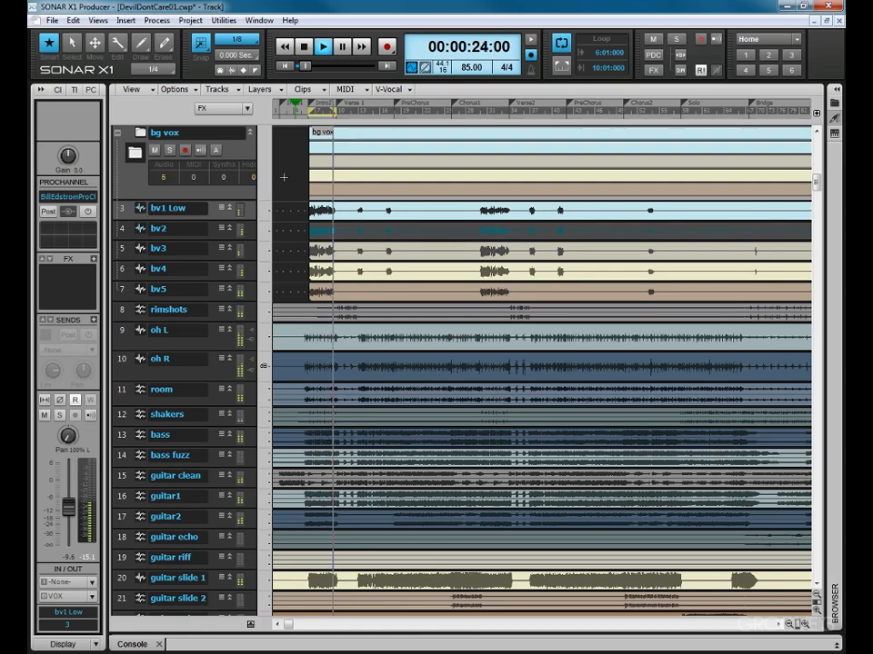
pyautogui.press('space')
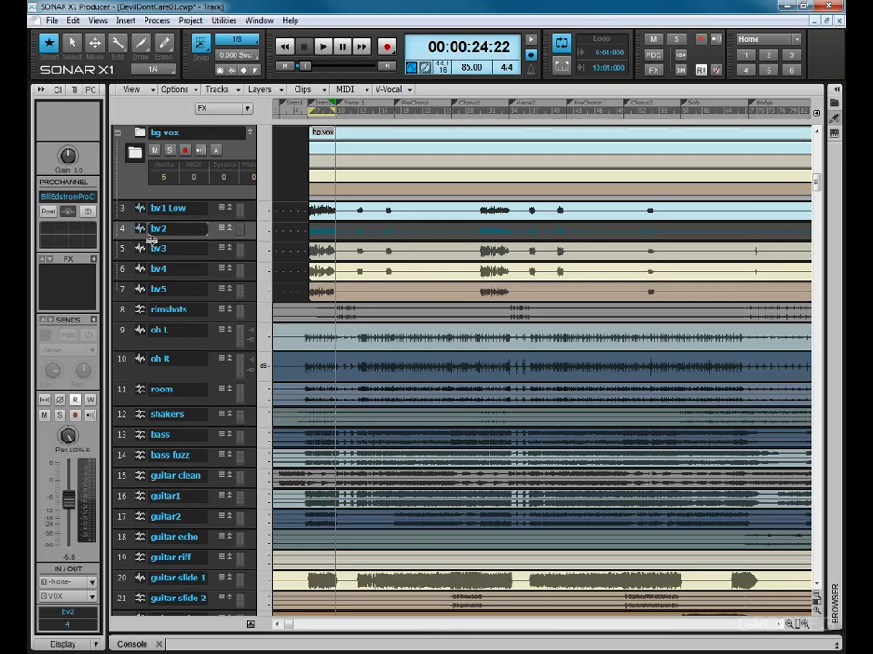
# Enlarge the bv2 track and switch its edit filter to Clips and back to Audio Transients
pyautogui.moveTo(152, 238); pyautogui.dragTo(152, 306)
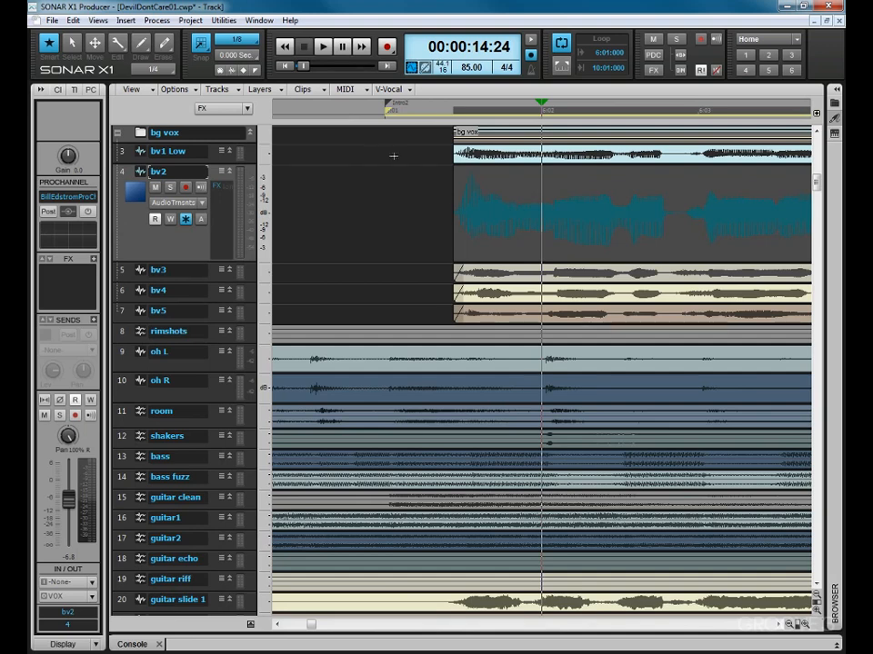
pyautogui.click(200, 203)
pyautogui.click(236, 221)
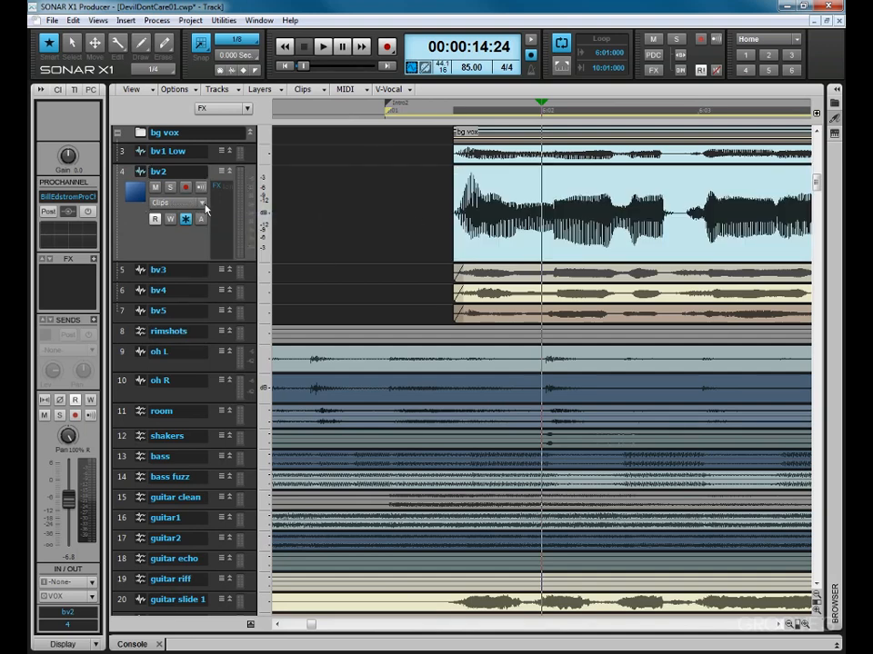
pyautogui.click(182, 202)
pyautogui.click(237, 234)
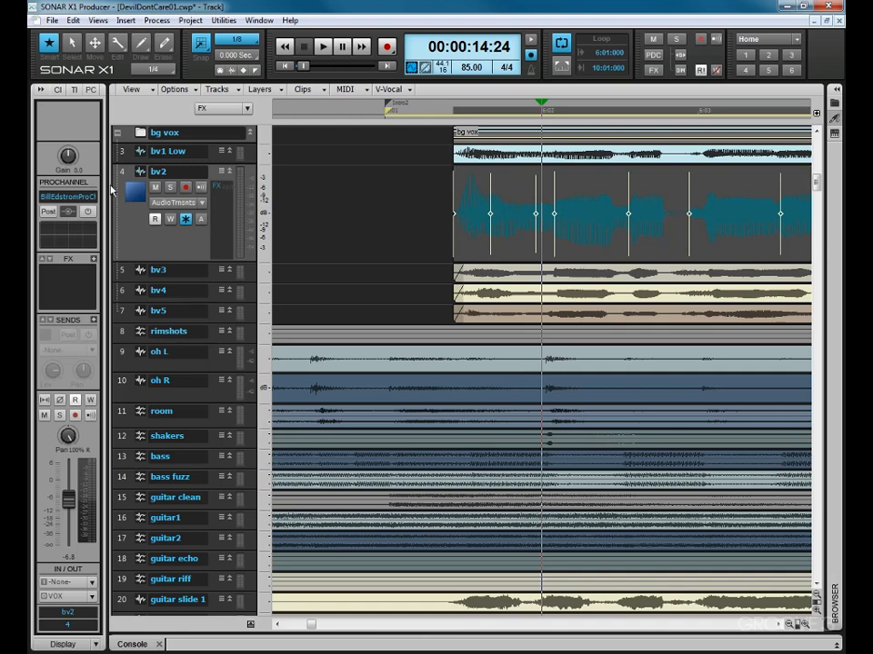
# Enable AudioSnap for the bv2 clip in the clip properties and collapse the inspector
pyautogui.click(58, 91)
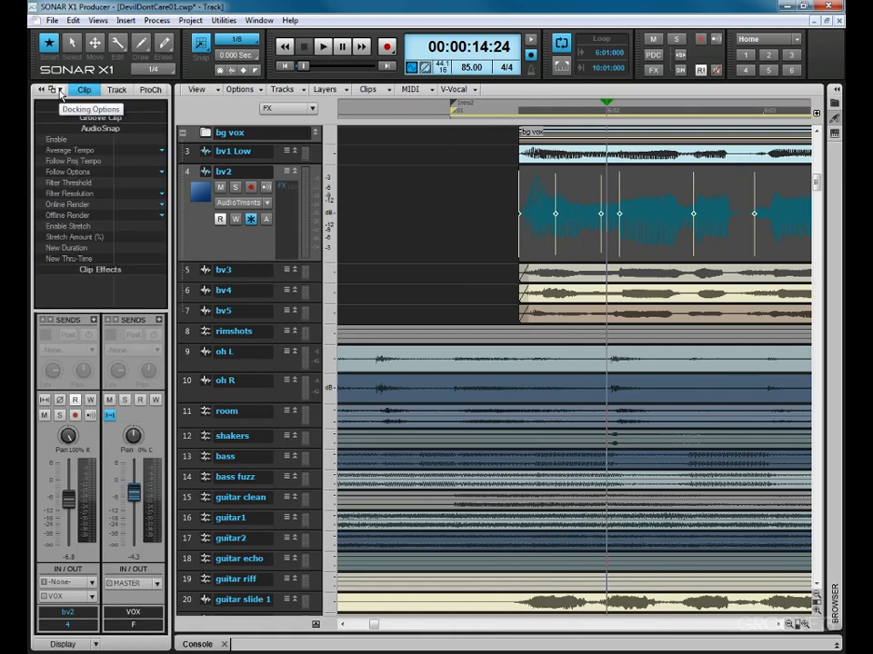
pyautogui.click(103, 129)
pyautogui.click(102, 129)
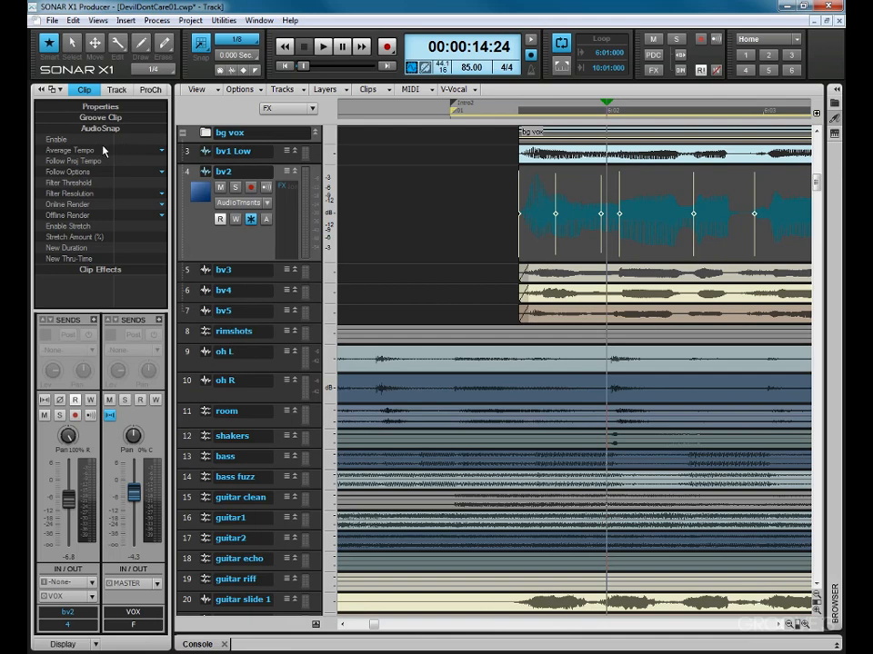
pyautogui.click(121, 139)
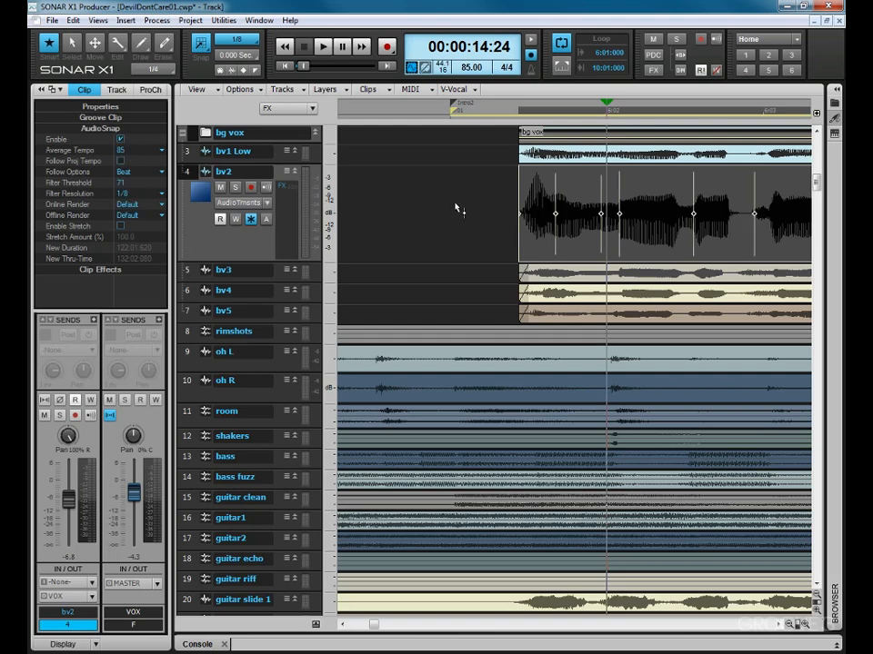
pyautogui.hotkey('shift', 'i')
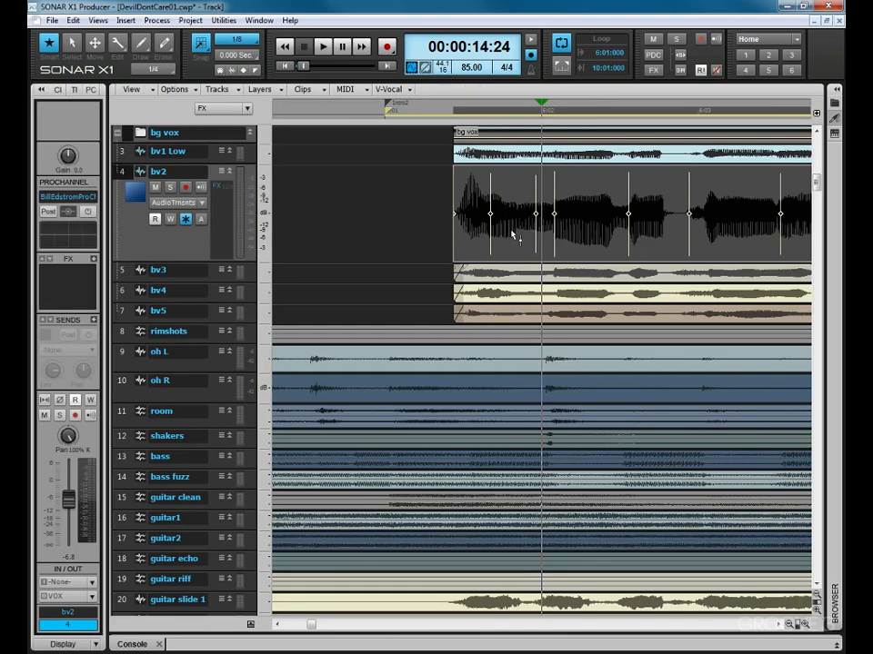
# Set the transient filter in the AudioSnap palette for bv2 to resolution All and a threshold of 76%
pyautogui.press('a')
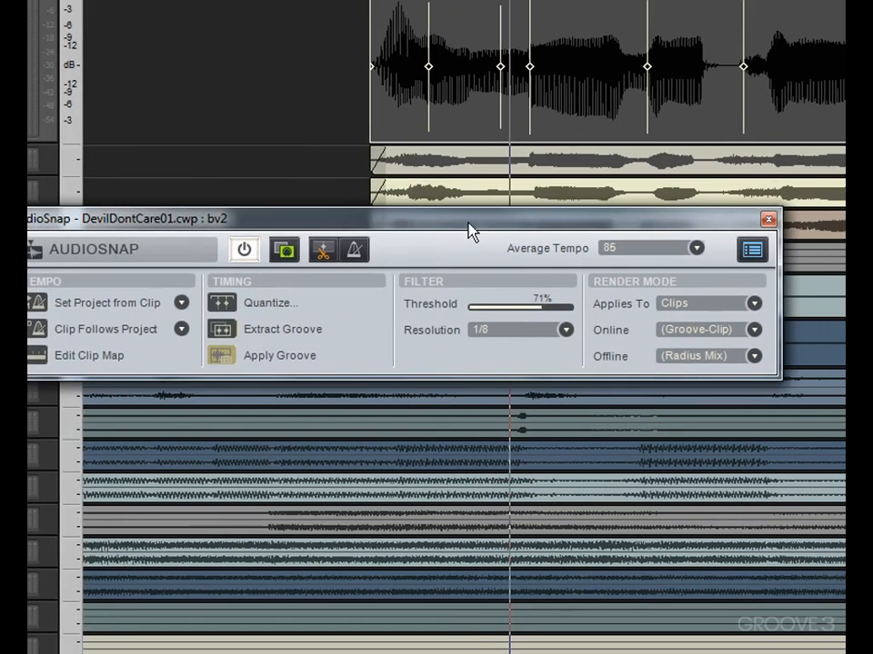
pyautogui.scroll(5, 579, 306)
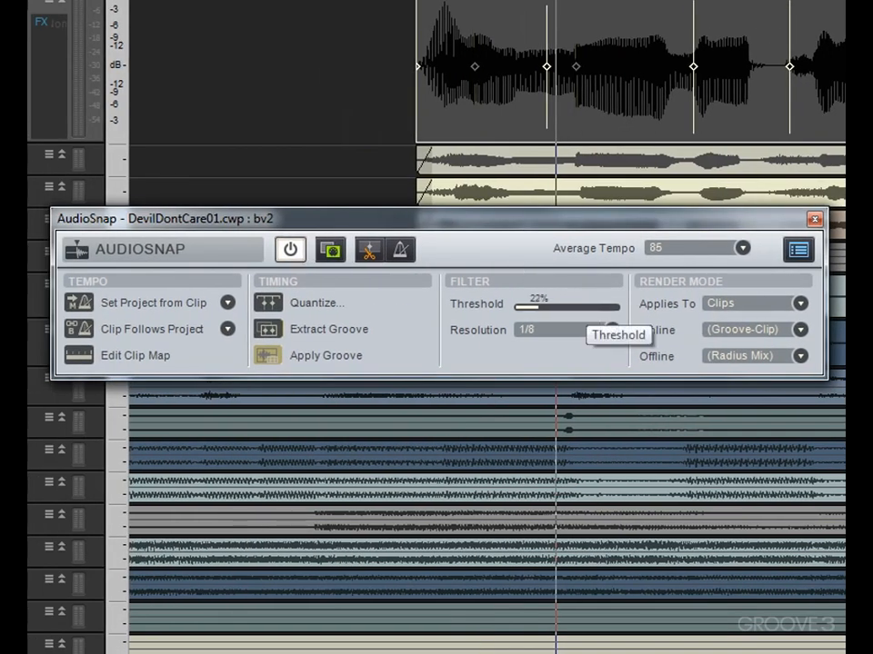
pyautogui.moveTo(603, 307); pyautogui.dragTo(575, 307)
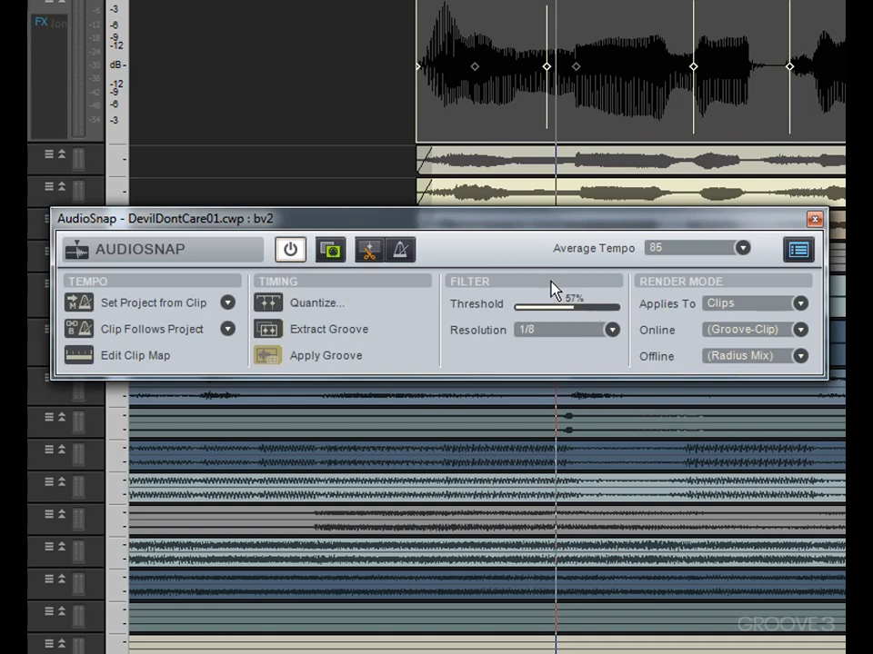
pyautogui.click(611, 336)
pyautogui.click(561, 355)
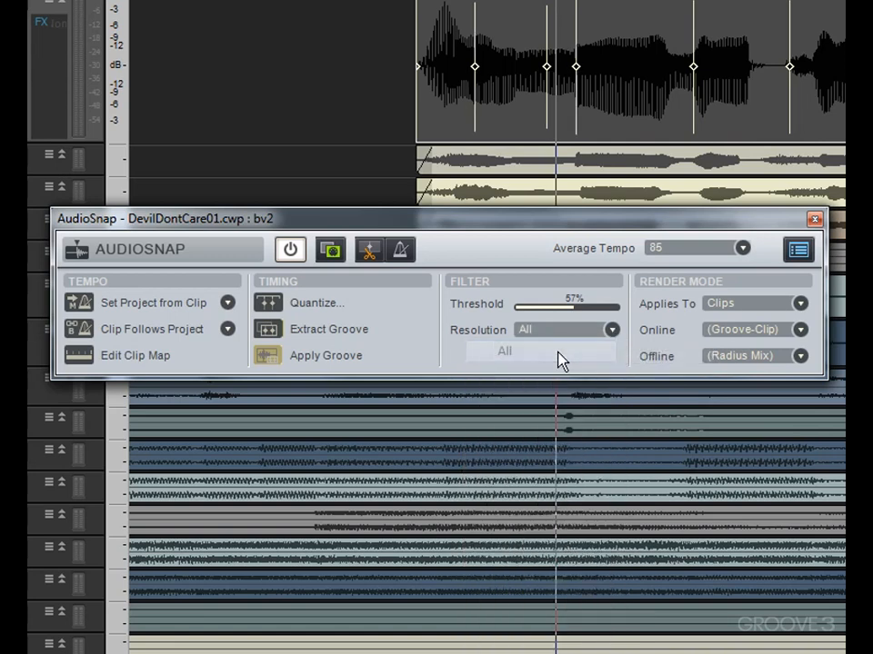
pyautogui.moveTo(551, 307)
pyautogui.mouseDown()
pyautogui.moveTo(502, 306)
pyautogui.moveTo(589, 306)
pyautogui.moveTo(568, 309)
pyautogui.mouseUp()
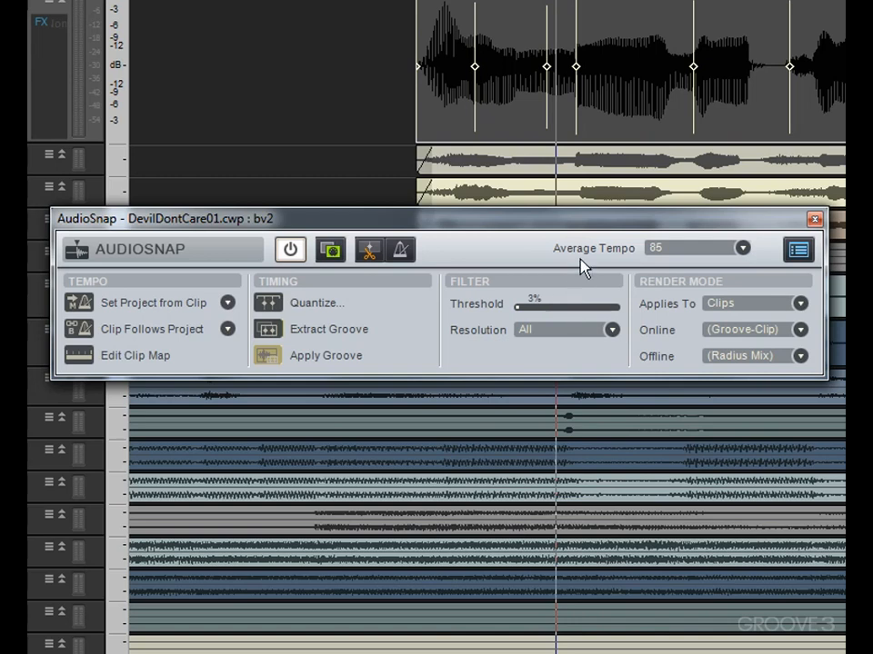
pyautogui.moveTo(530, 309); pyautogui.dragTo(595, 307)
# Set the clip's render modes to Groove-Clip online and Radius Solo (Vocal) offline, and close the AudioSnap palette
pyautogui.click(799, 333)
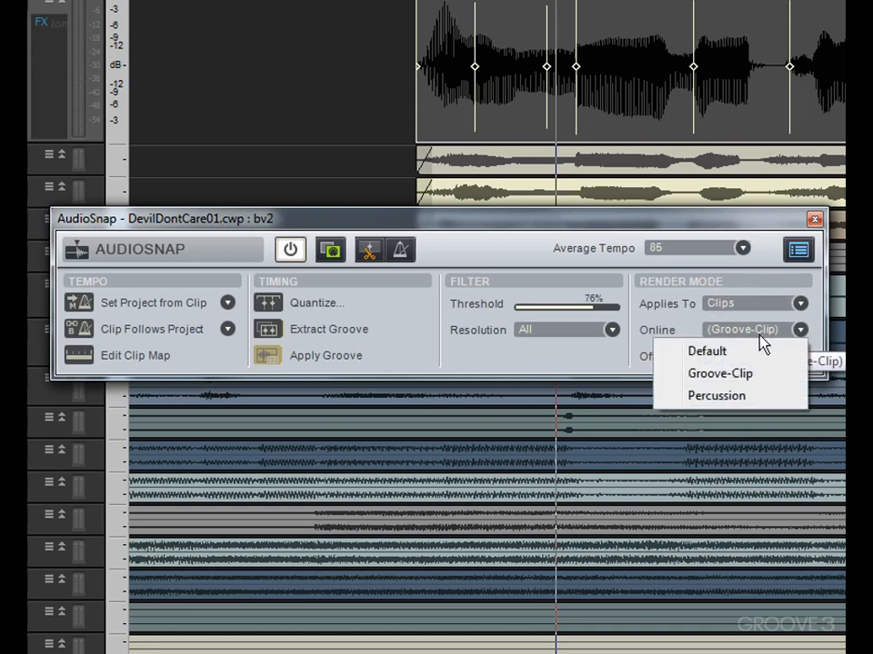
pyautogui.click(741, 379)
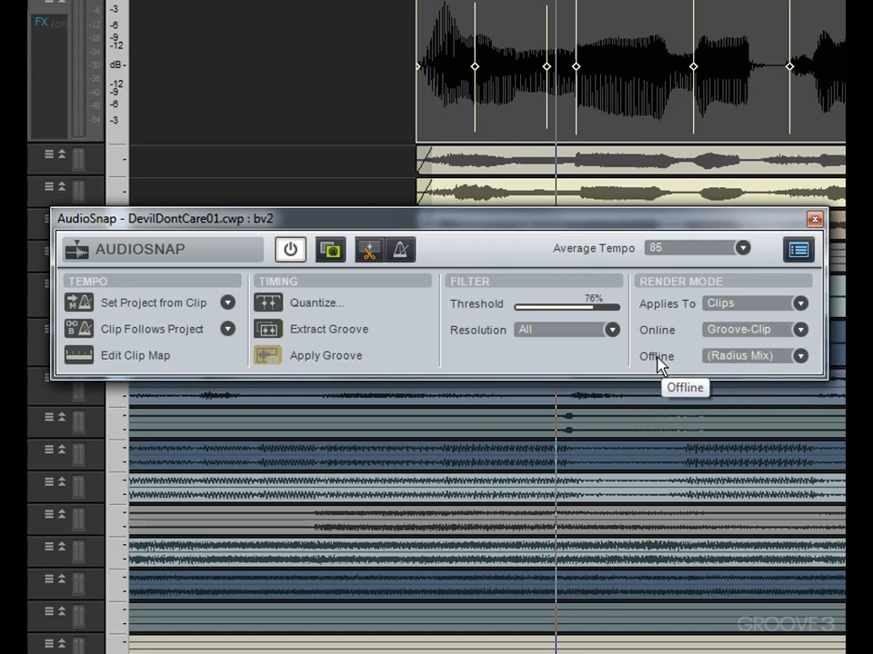
pyautogui.click(799, 357)
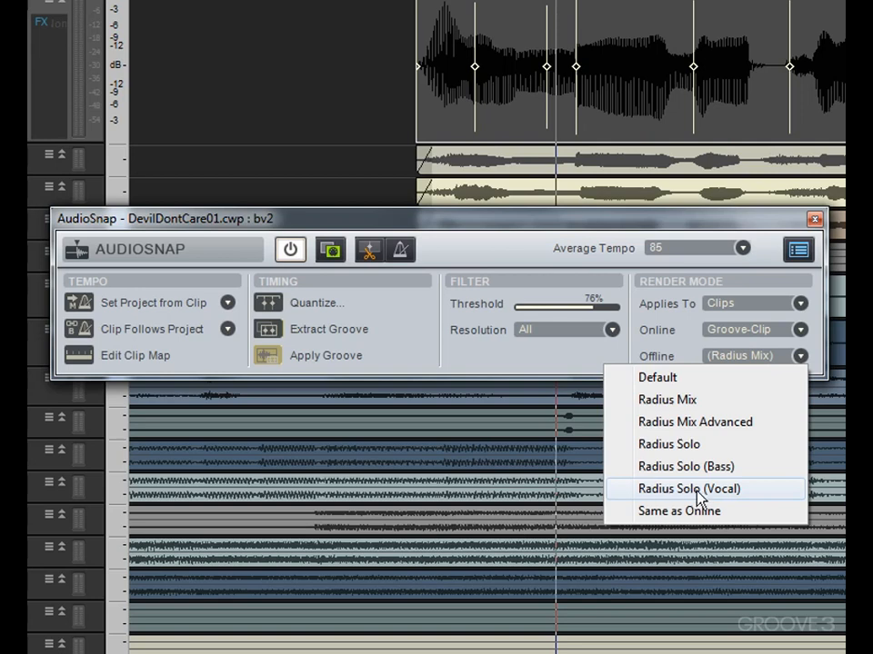
pyautogui.click(698, 497)
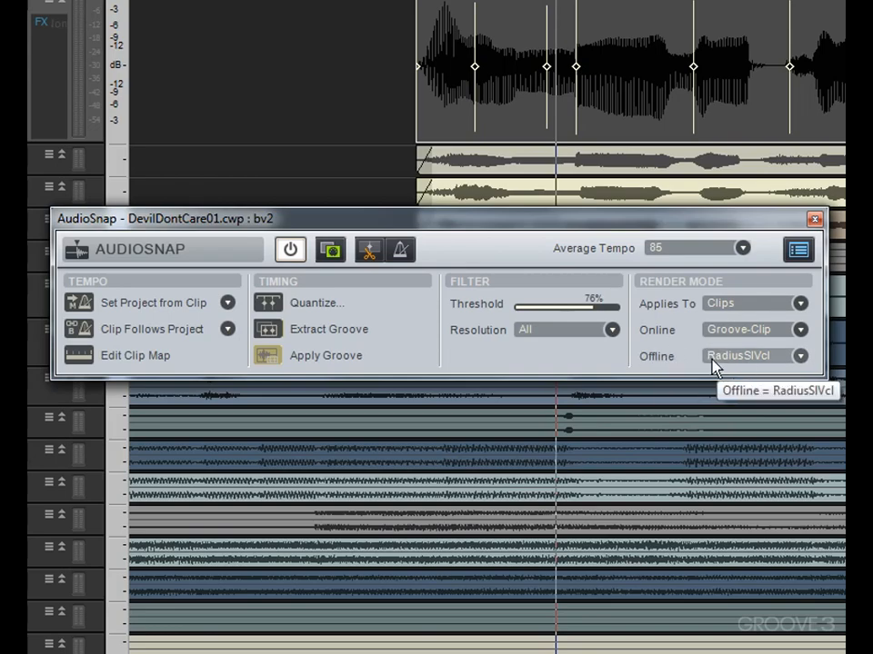
pyautogui.click(815, 220)
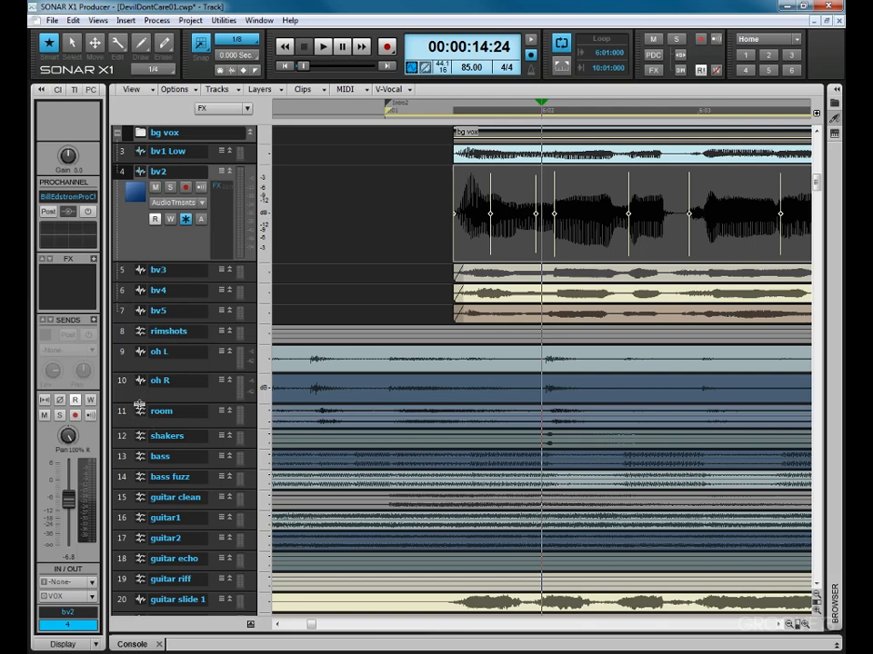
# Enlarge the oh R track, move it directly above bv2, and solo bv2 to audition its opening phrase
pyautogui.moveTo(138, 405); pyautogui.dragTo(138, 471)
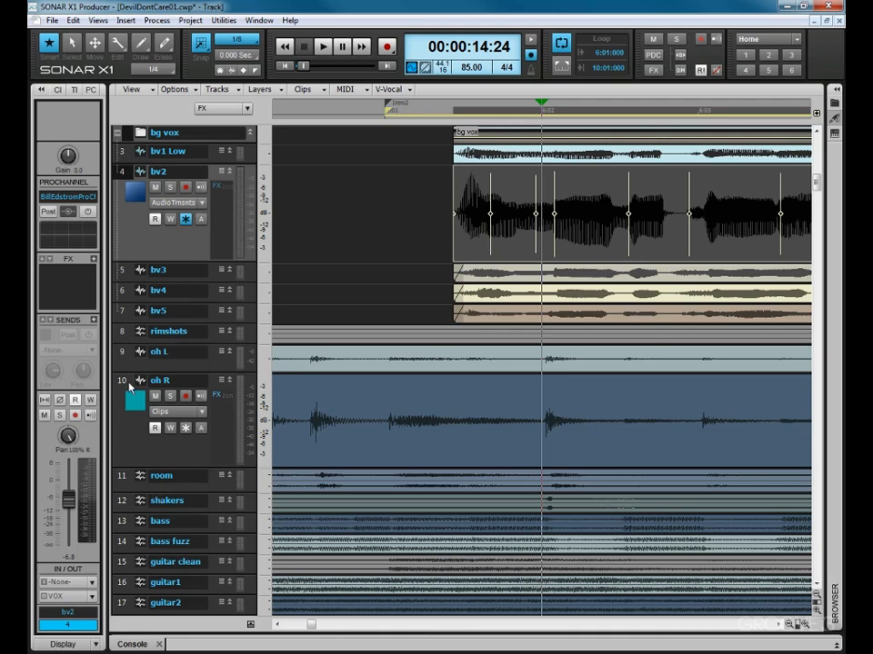
pyautogui.moveTo(140, 381); pyautogui.dragTo(167, 178)
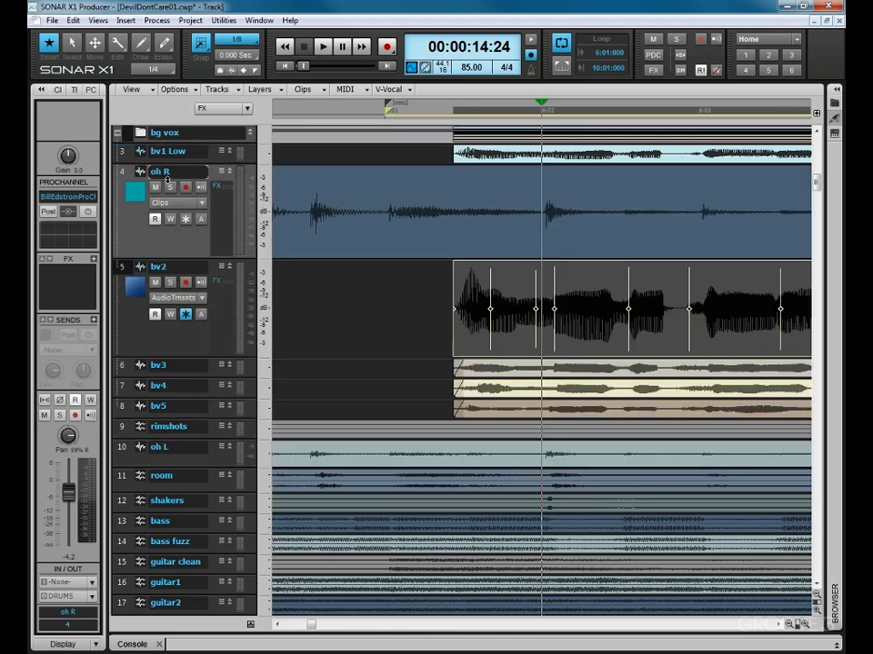
pyautogui.click(169, 282)
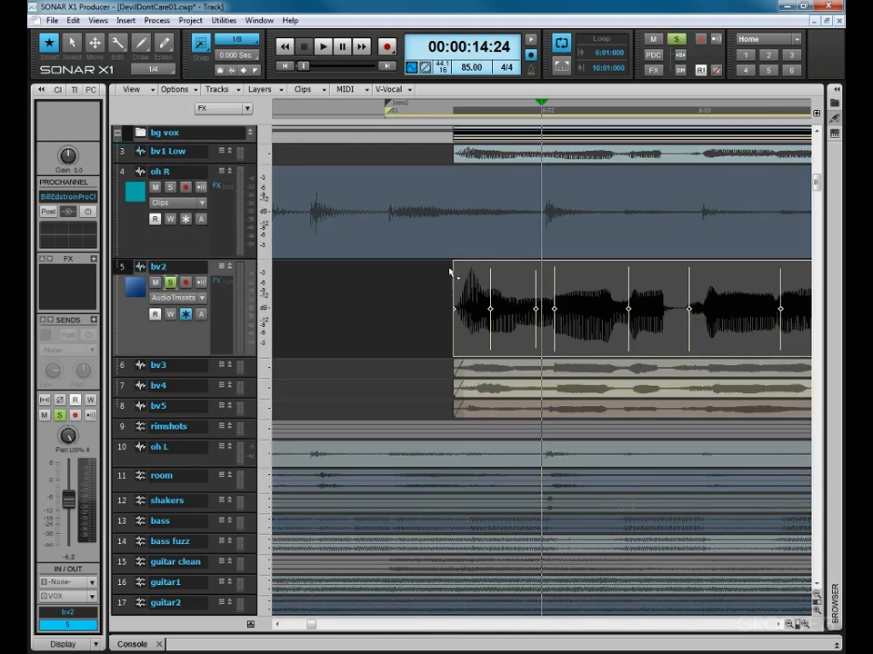
pyautogui.click(351, 114)
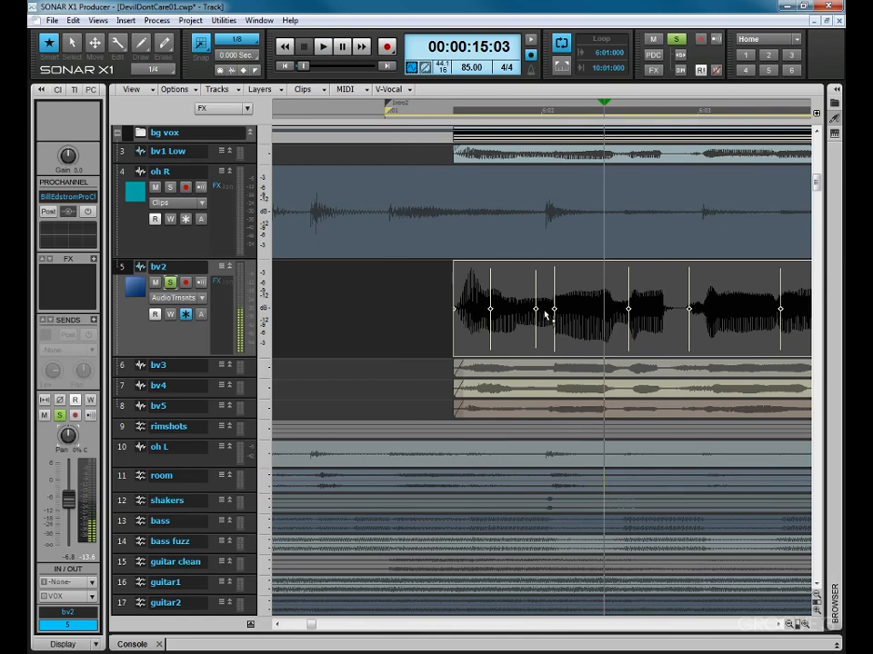
# Disable the first unwanted transient marker after the start of the bv2 clip and slightly raise the AudioSnap threshold
pyautogui.rightClick(490, 310)
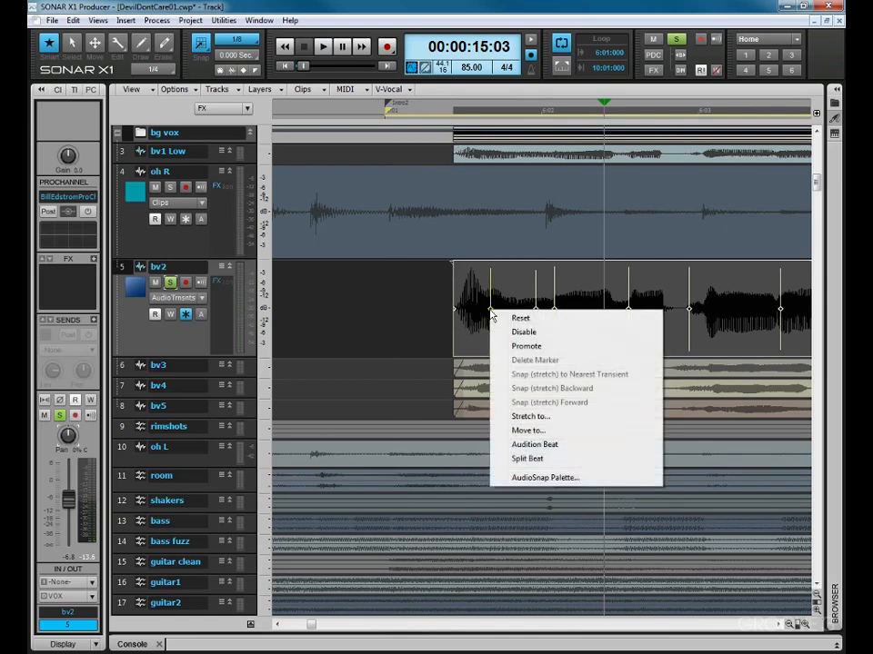
pyautogui.click(522, 332)
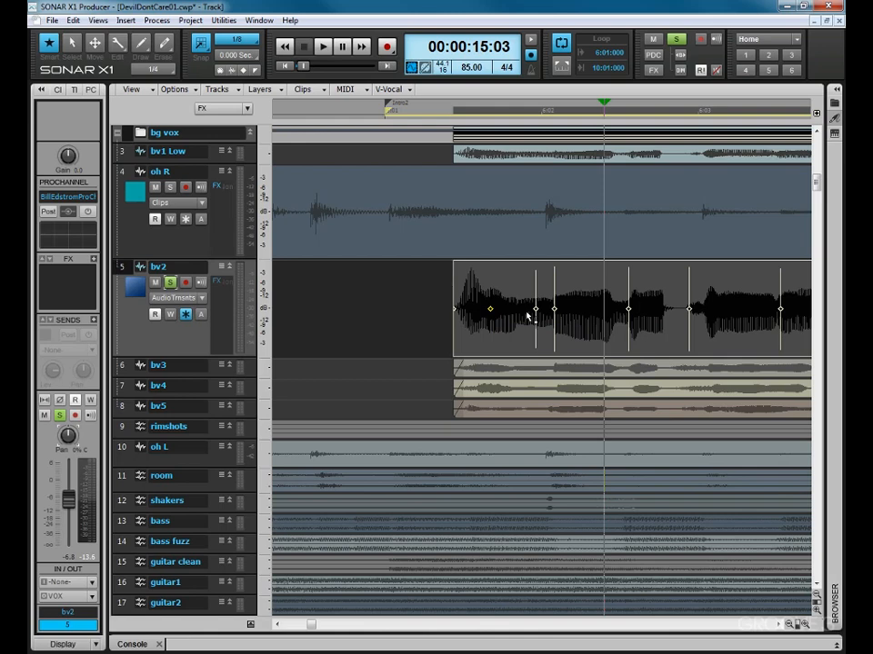
pyautogui.press('a')
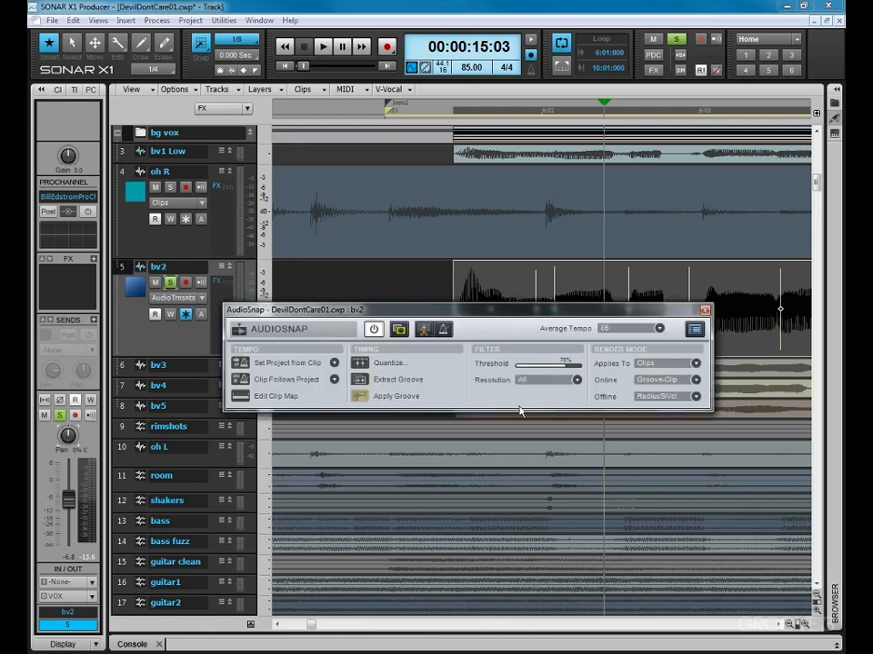
pyautogui.moveTo(566, 366)
pyautogui.mouseDown()
pyautogui.moveTo(551, 365)
pyautogui.moveTo(582, 365)
pyautogui.moveTo(575, 365)
pyautogui.mouseUp()
pyautogui.click(703, 310)
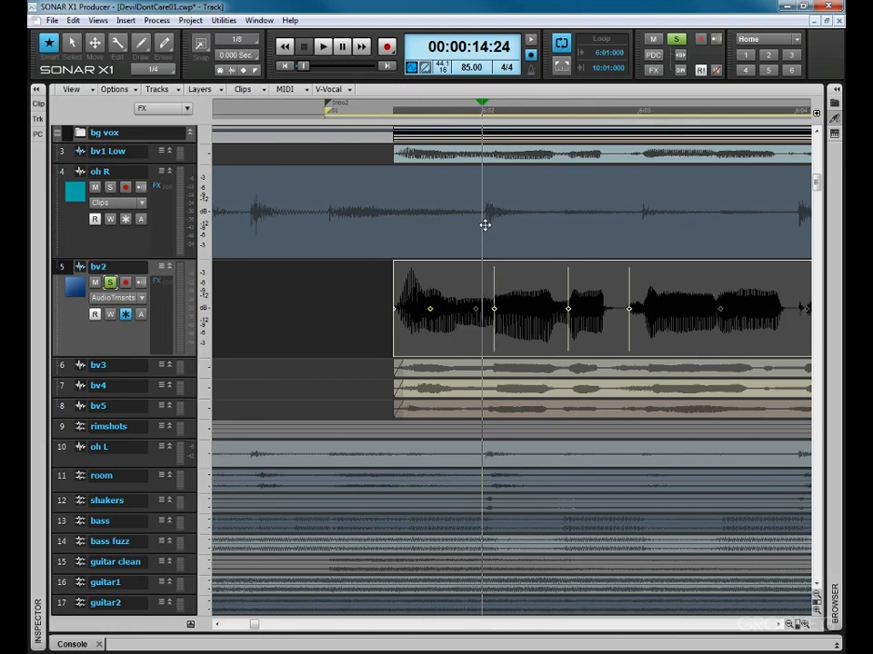
# Stretch the bv2 transient just after beat 6:02 earlier to match the oh R drum hit, and audition the phrase
pyautogui.moveTo(494, 289); pyautogui.dragTo(486, 289)
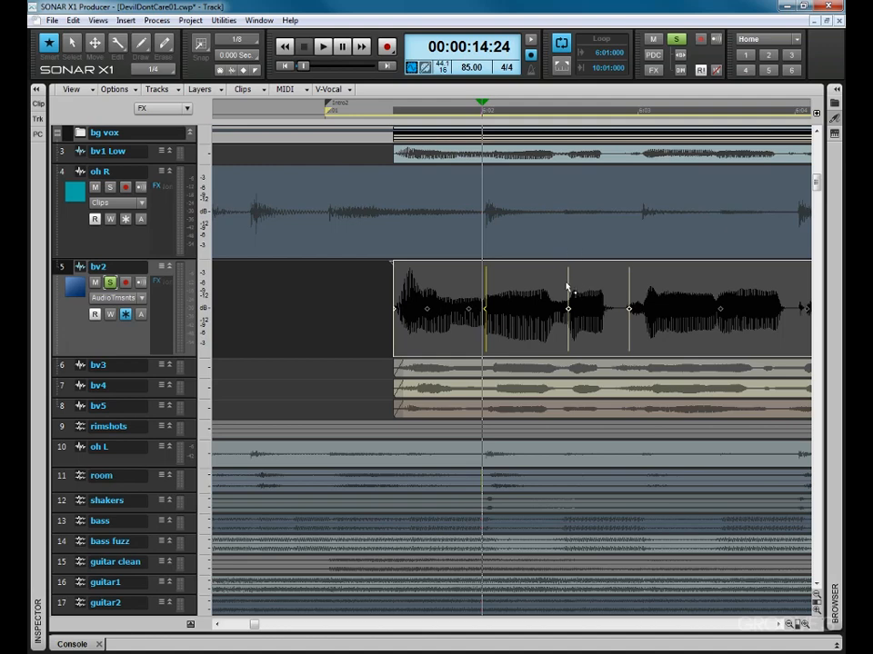
pyautogui.click(590, 103)
pyautogui.click(557, 113)
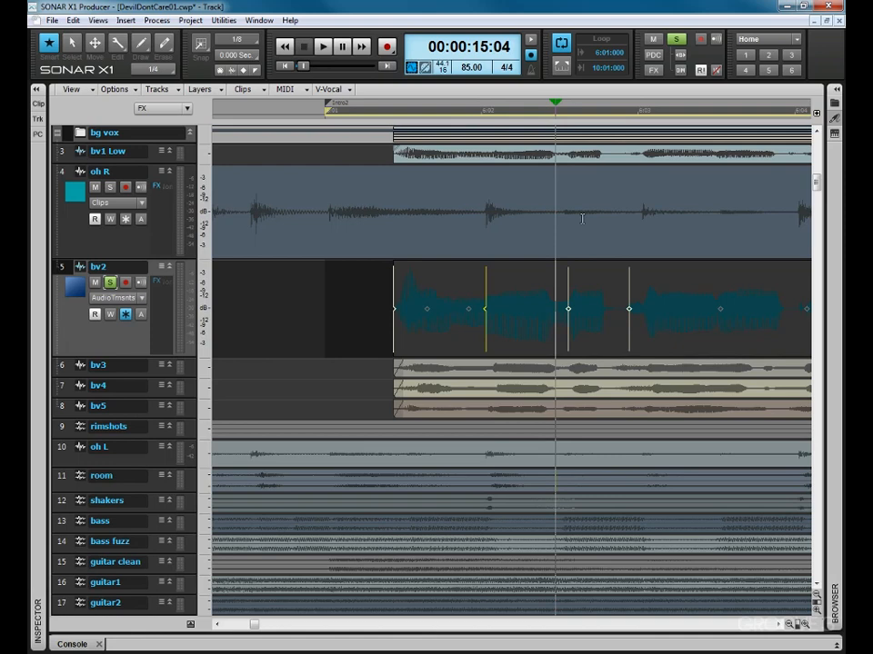
pyautogui.click(604, 365)
pyautogui.press('space')
pyautogui.press('space')
pyautogui.press('space')
pyautogui.press('space')
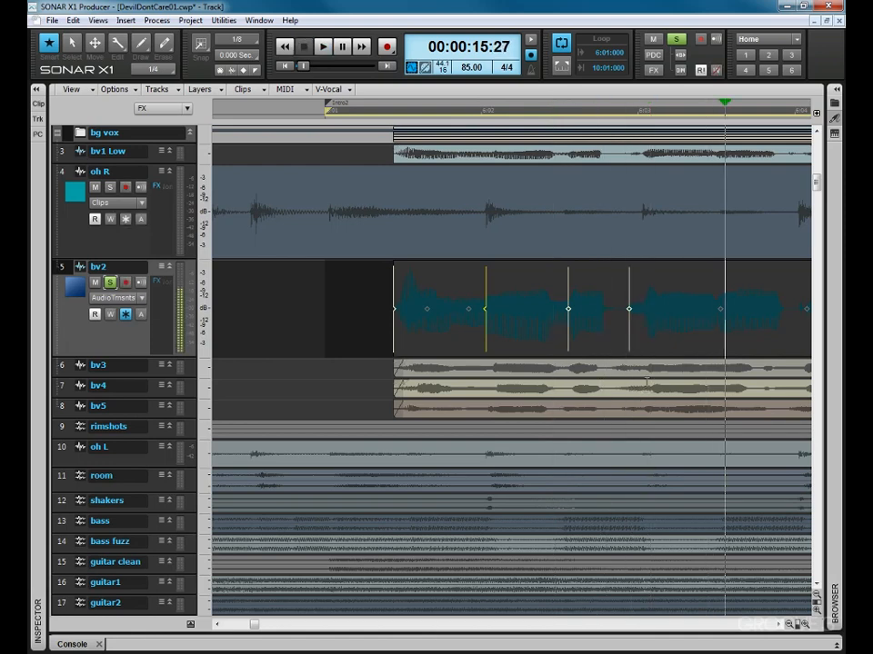
pyautogui.click(624, 113)
pyautogui.press('space')
pyautogui.press('space')
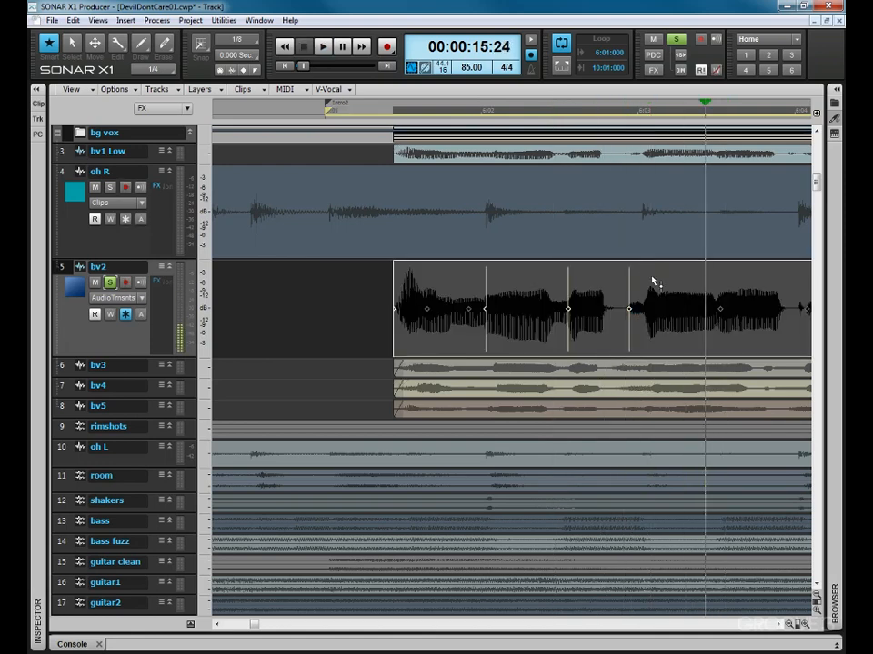
# Stretch the bv2 transient before beat 6:03 later toward the oh R hit and fine-tune the marker midway between beats 6:02 and 6:03
pyautogui.moveTo(631, 291)
pyautogui.mouseDown()
pyautogui.moveTo(632, 300)
pyautogui.moveTo(639, 291)
pyautogui.mouseUp()
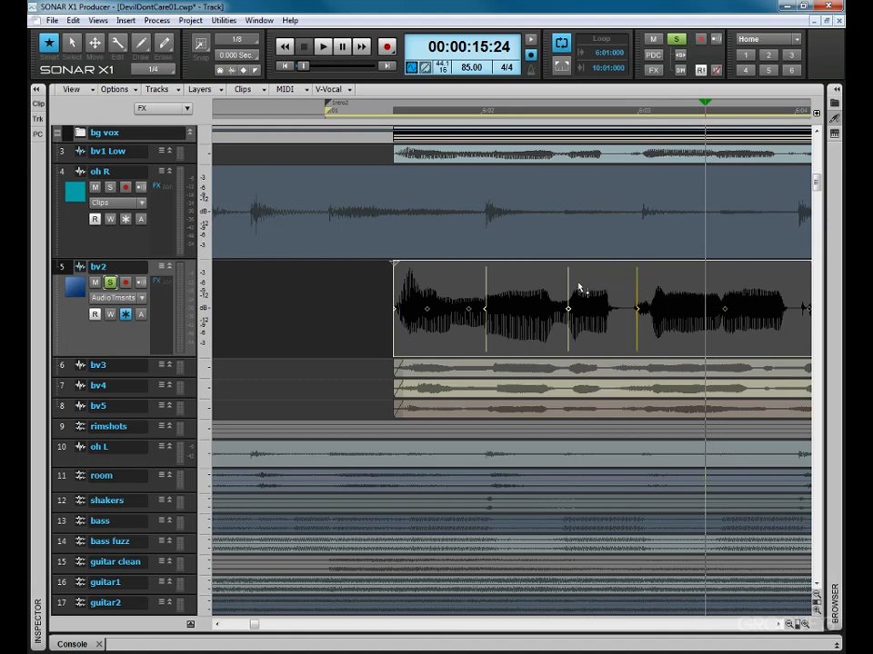
pyautogui.moveTo(569, 290); pyautogui.dragTo(575, 297)
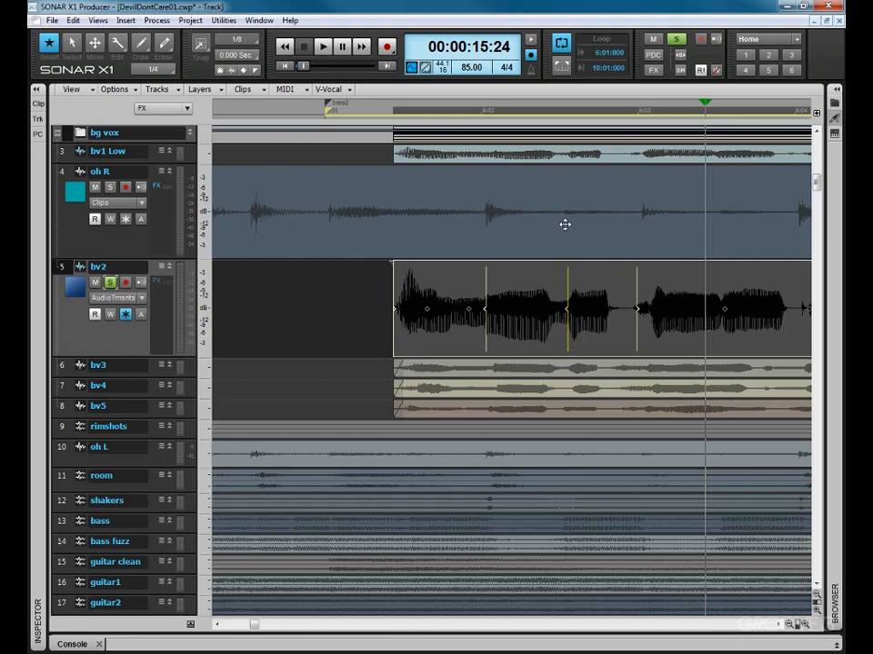
# Audition bv2 and stretch the transient marker midway between beats 6:04 and 7:01 slightly earlier
pyautogui.press('space')
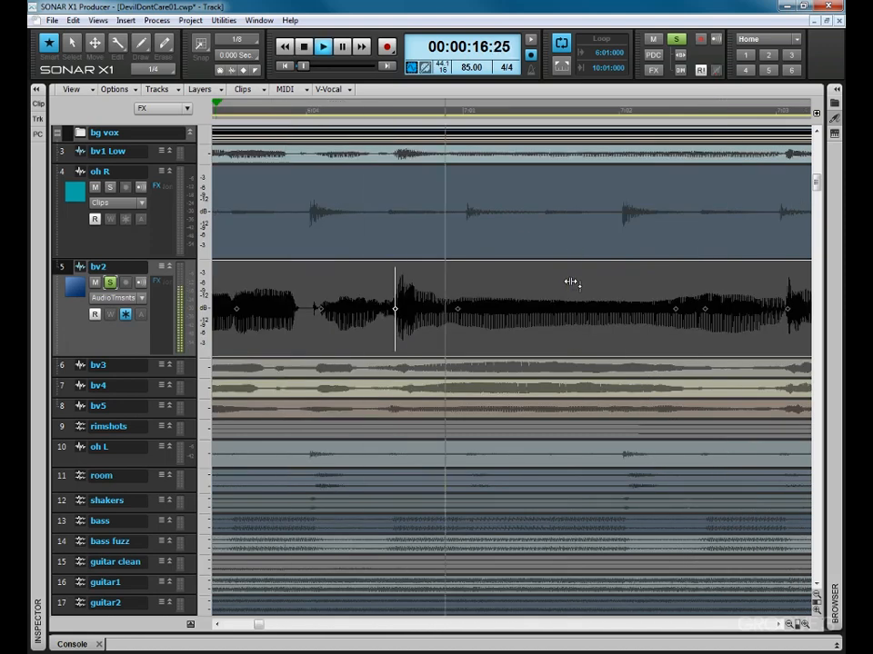
pyautogui.press('space')
pyautogui.moveTo(396, 293); pyautogui.dragTo(390, 298)
pyautogui.press('space')
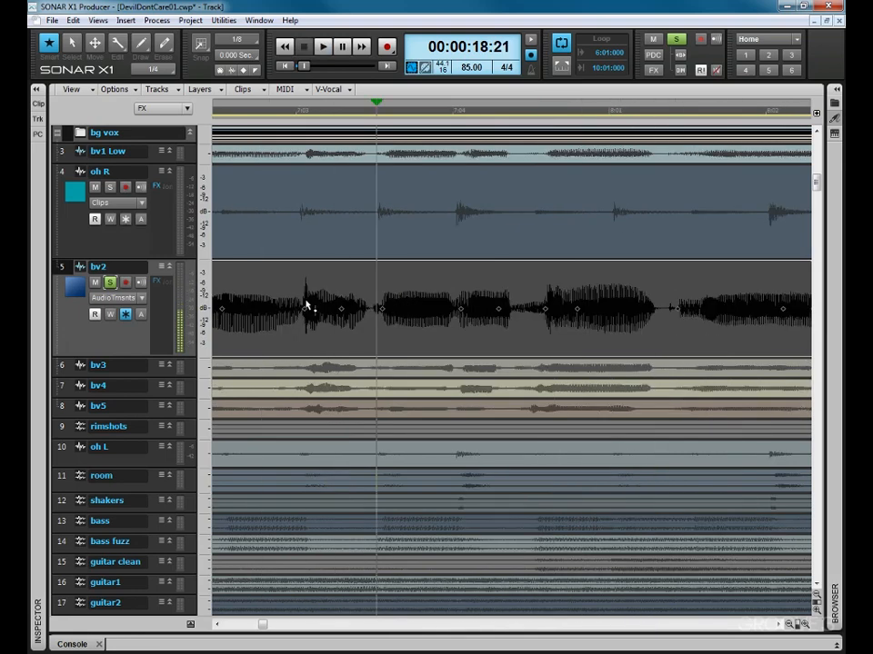
# Enable the disabled bv2 transient marker at beat 7:03 and audition the track from there
pyautogui.rightClick(303, 309)
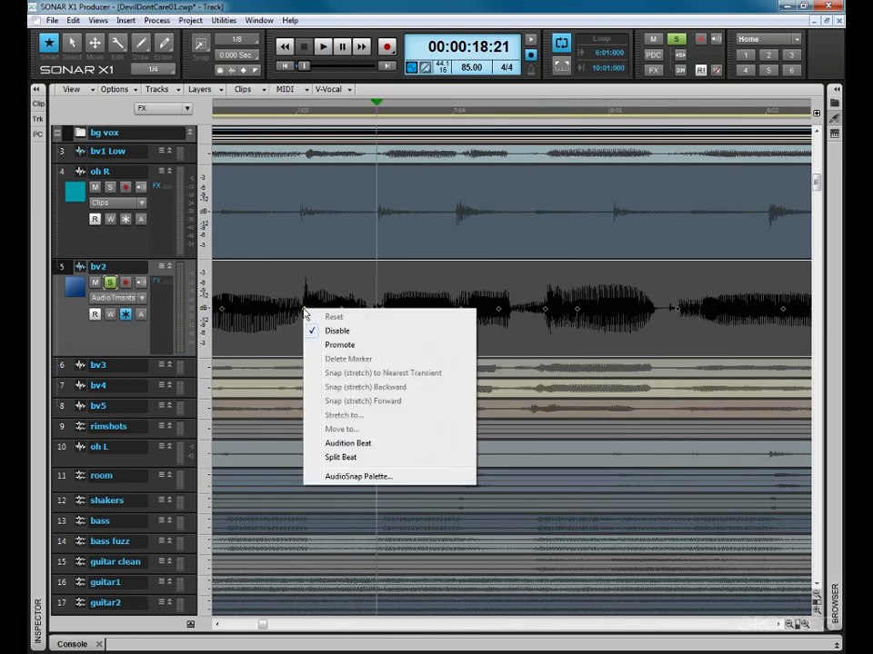
pyautogui.click(324, 334)
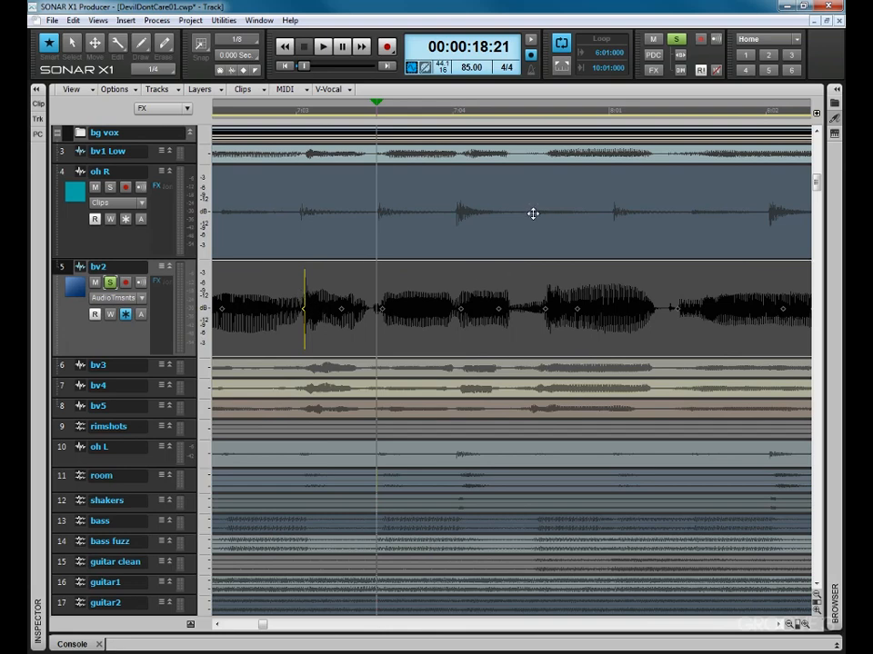
pyautogui.click(305, 110)
pyautogui.press('space')
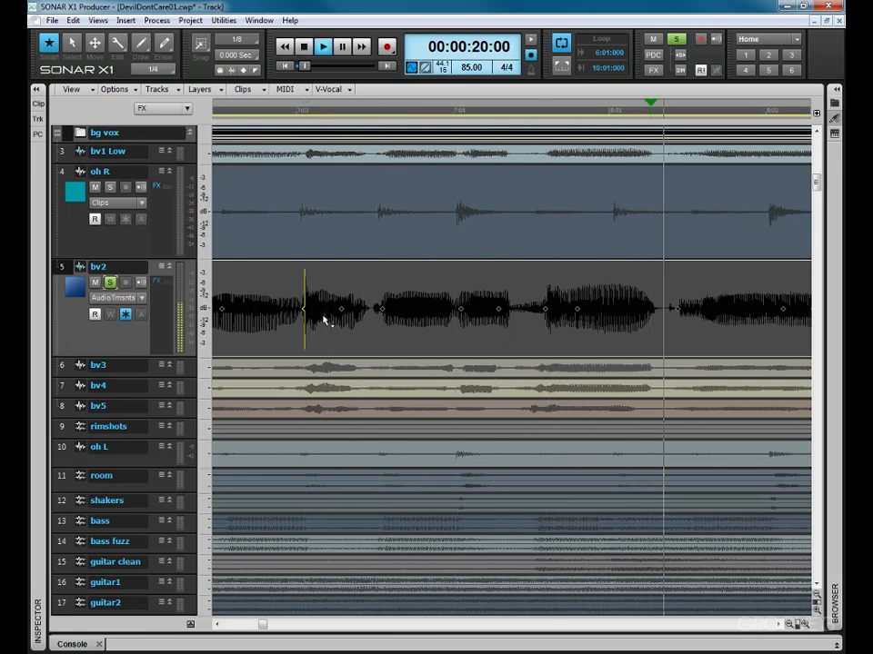
pyautogui.press('space')
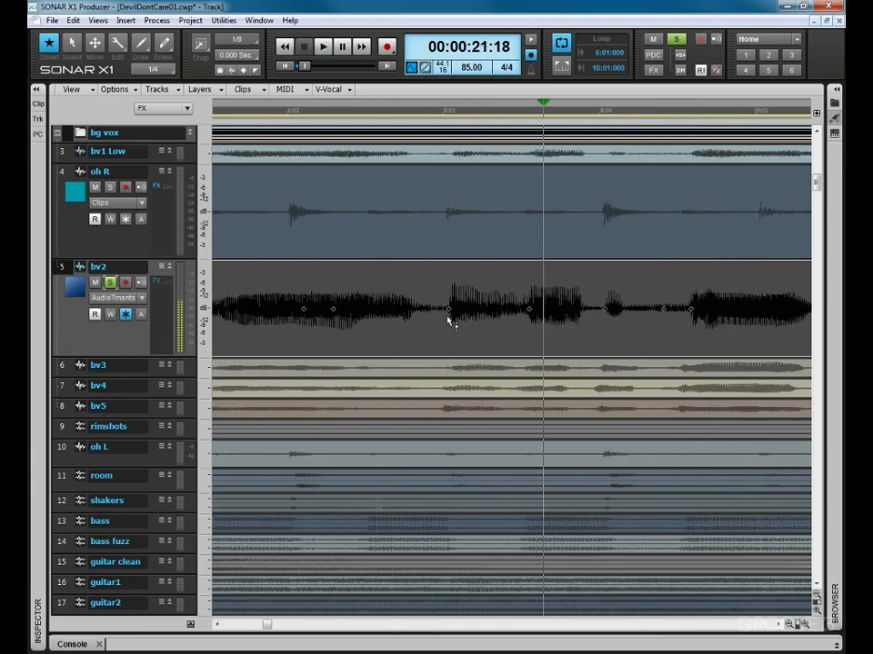
# Enable the bv2 transient marker at beat 8:03, stretch it slightly earlier, and play back the result
pyautogui.rightClick(448, 309)
pyautogui.click(482, 330)
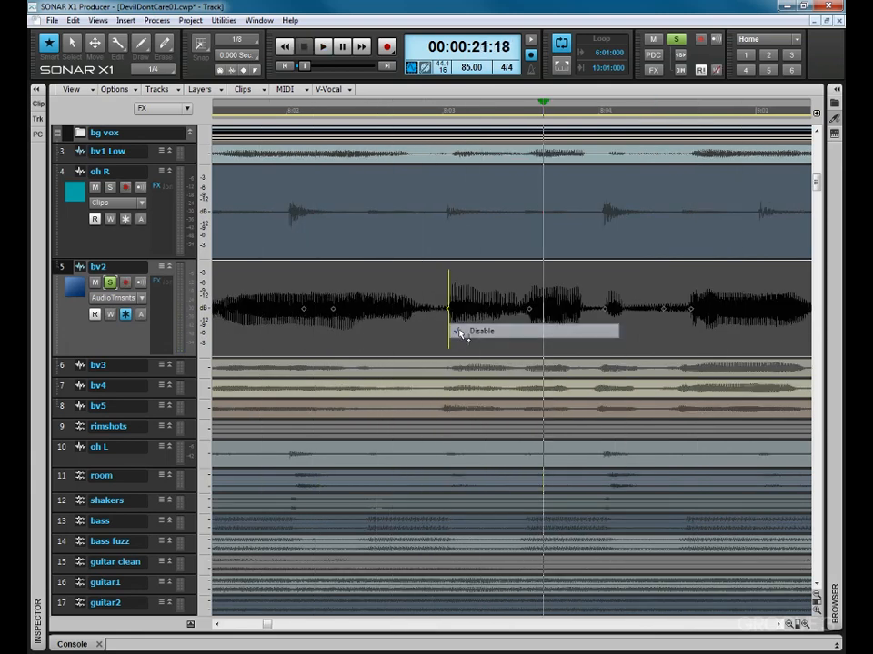
pyautogui.moveTo(446, 309); pyautogui.dragTo(444, 309)
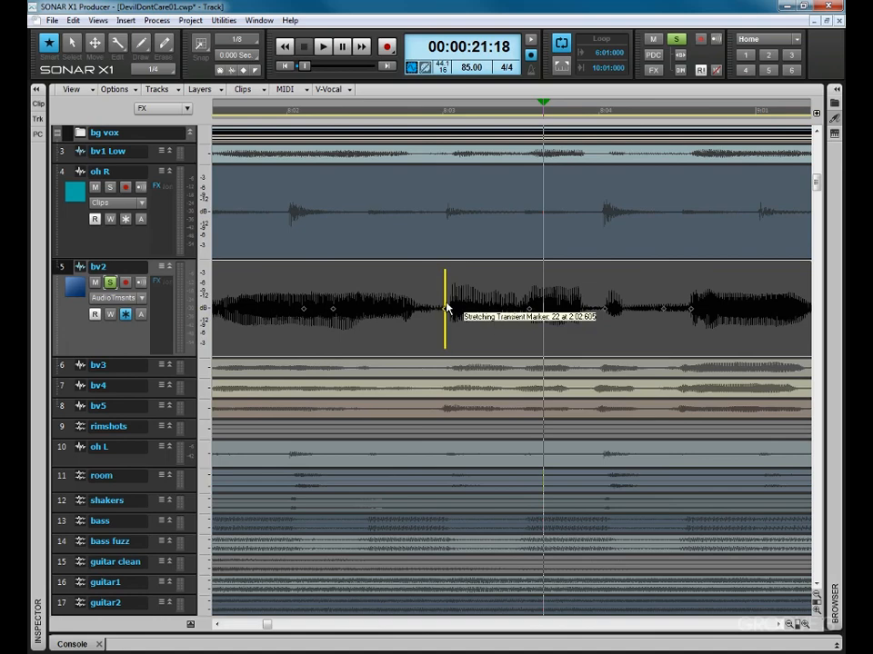
pyautogui.press('space')
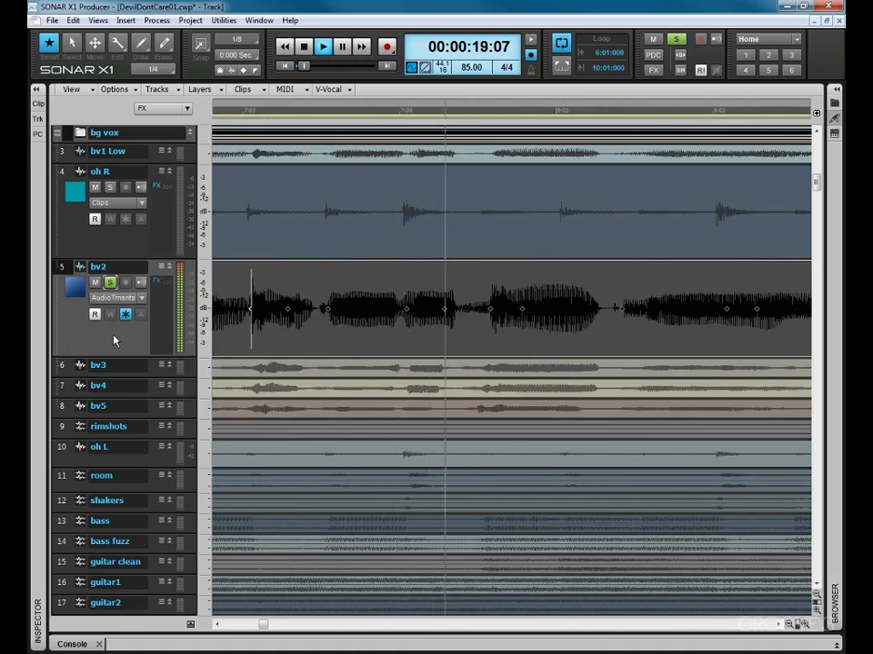
# Show the track inspector, return bv2 to its Clips display, and audition the opening phrase
pyautogui.press('i')
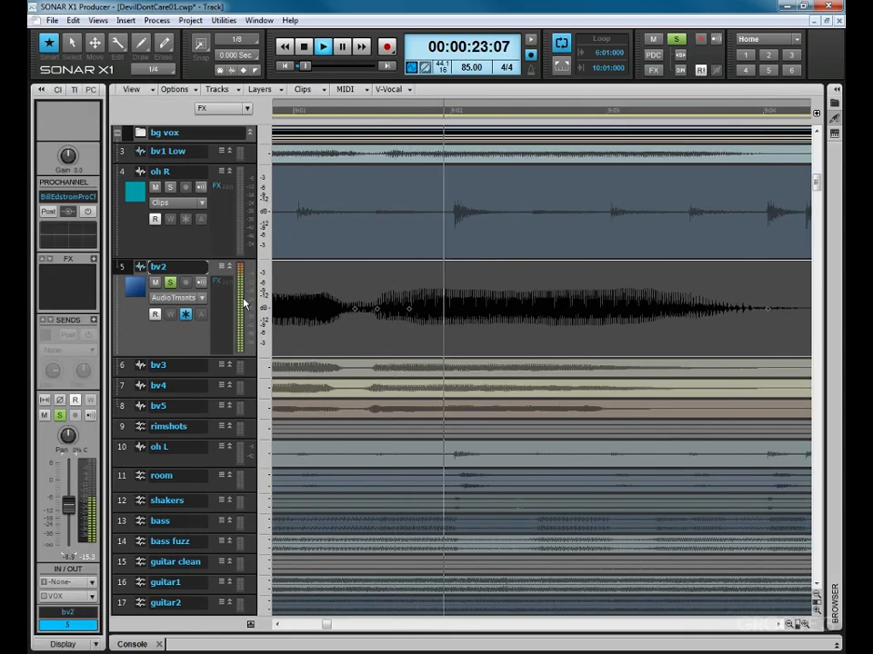
pyautogui.click(351, 343)
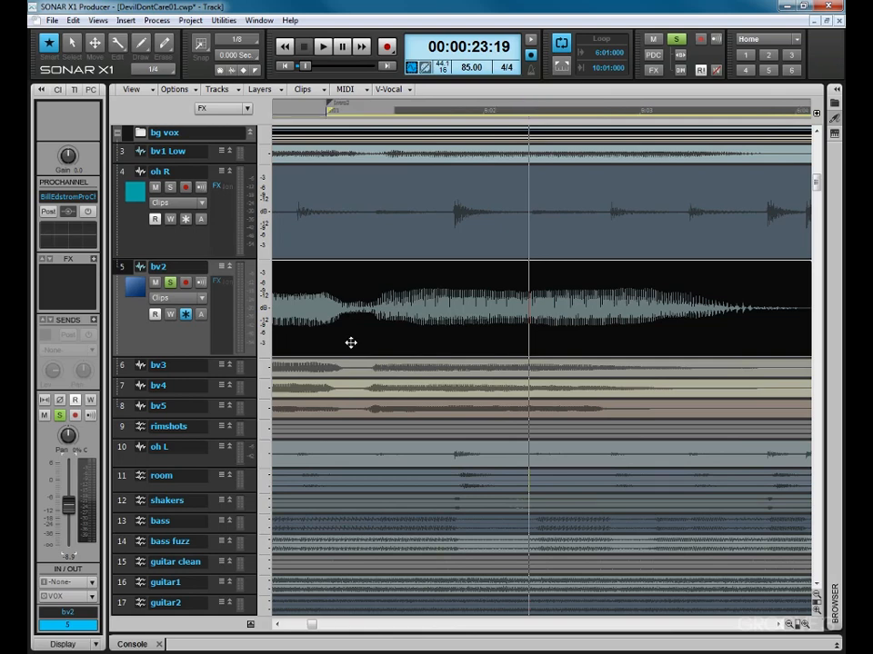
pyautogui.press('space')
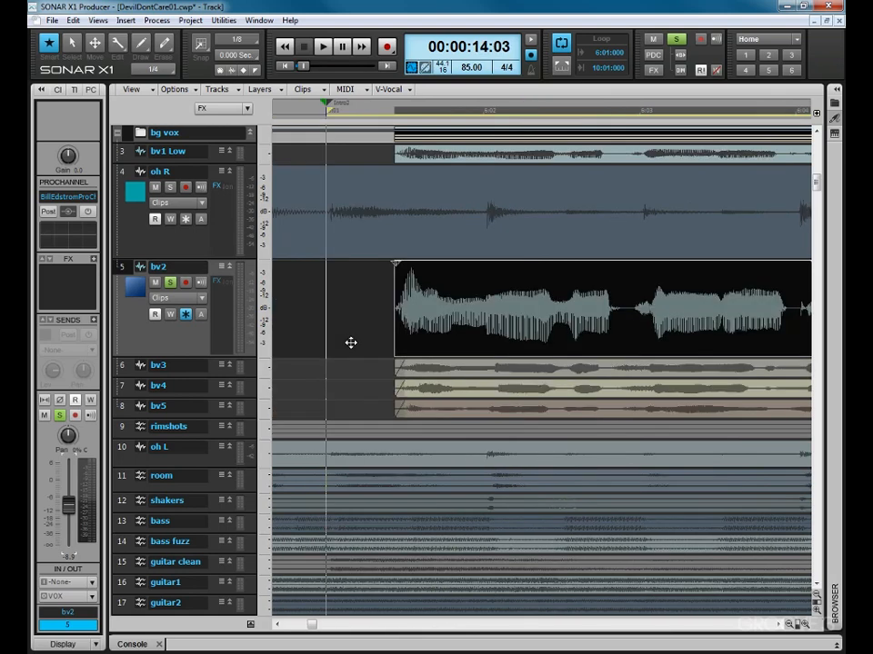
pyautogui.press('space')
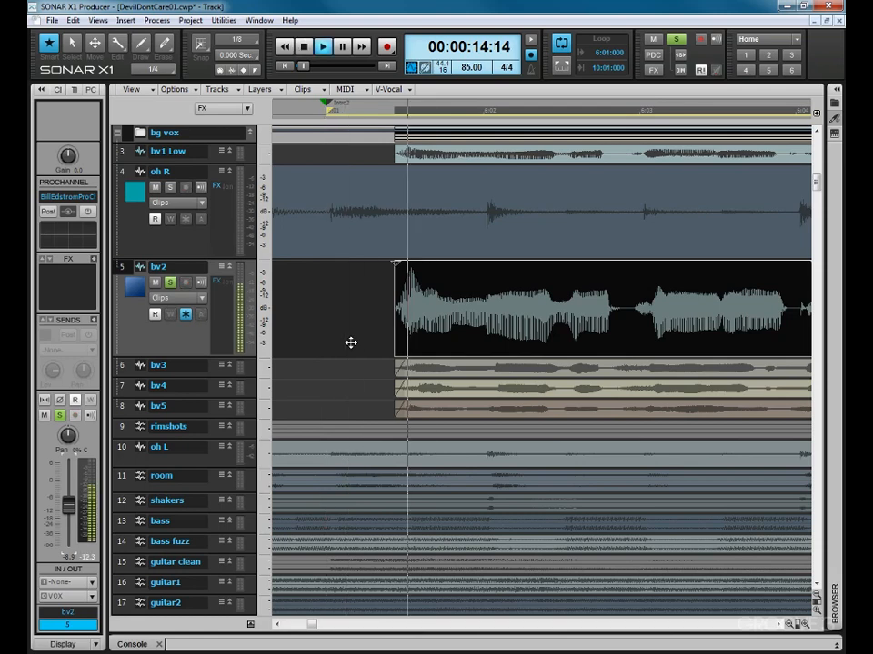
pyautogui.press('space')
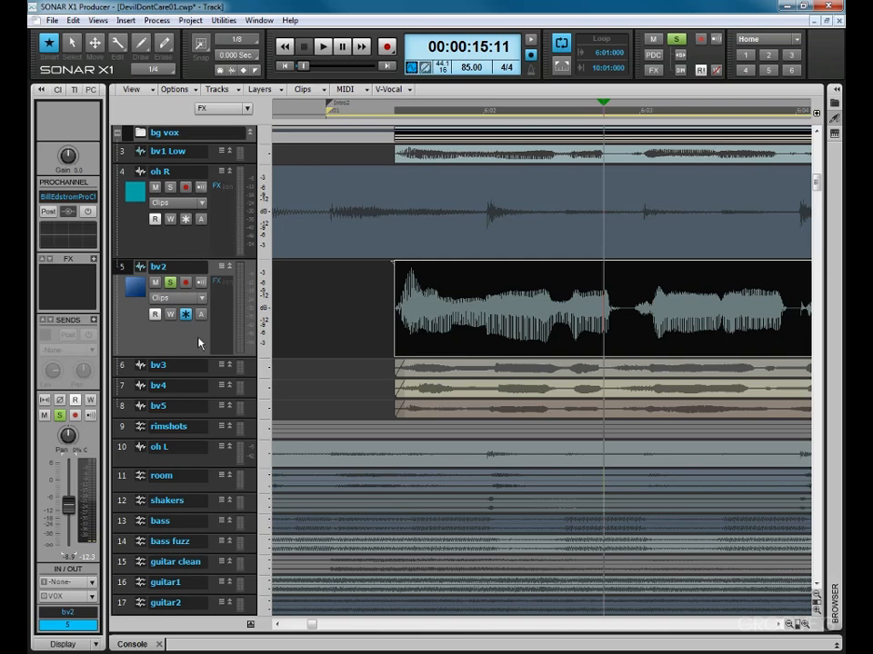
# Unsolo bv2 and move the bv1 Low track directly below it
pyautogui.click(170, 284)
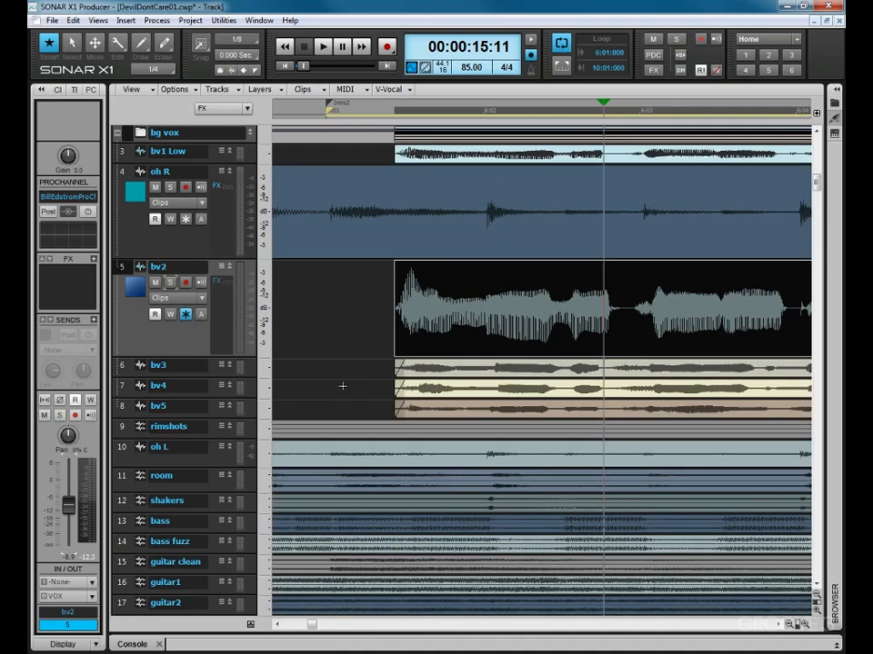
pyautogui.moveTo(119, 380); pyautogui.dragTo(121, 345)
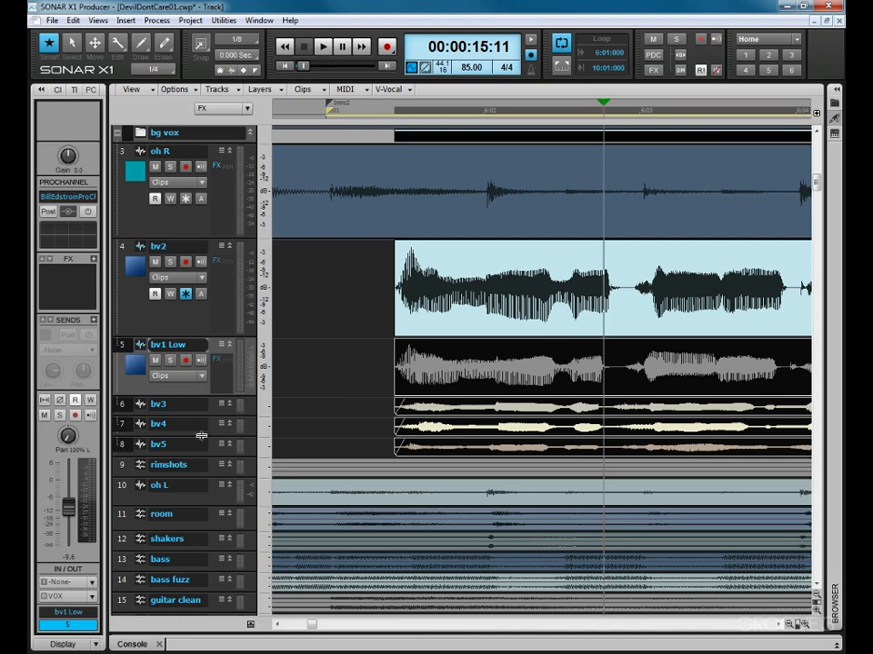
# Show the audio transients on bv1 Low and lower the AudioSnap threshold to 68%
pyautogui.click(201, 378)
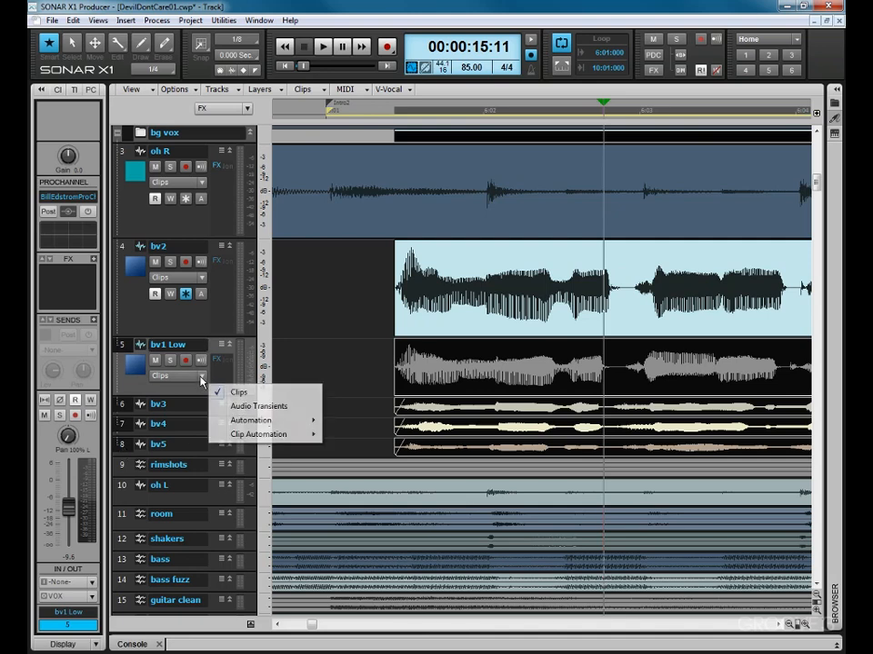
pyautogui.click(234, 408)
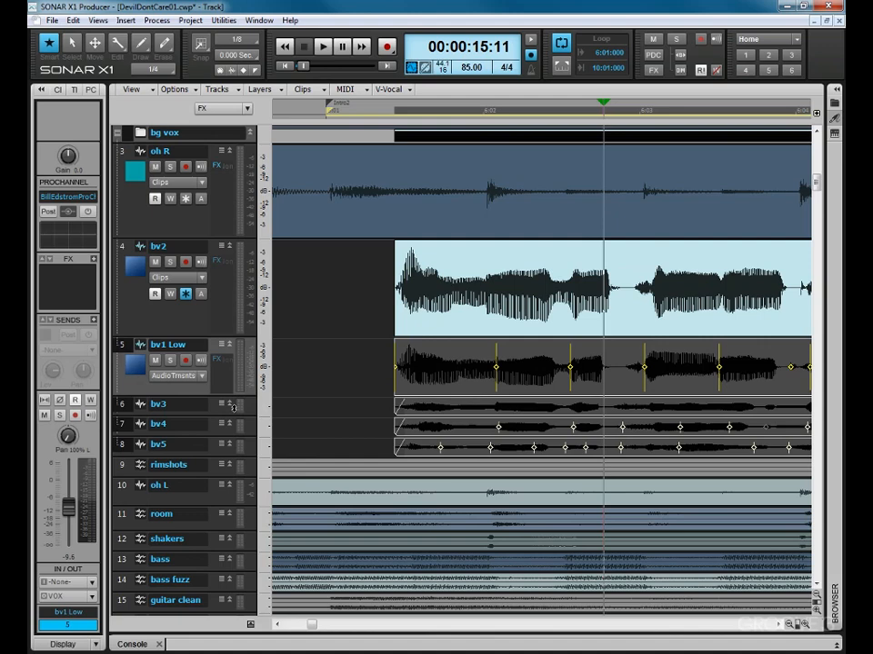
pyautogui.press('a')
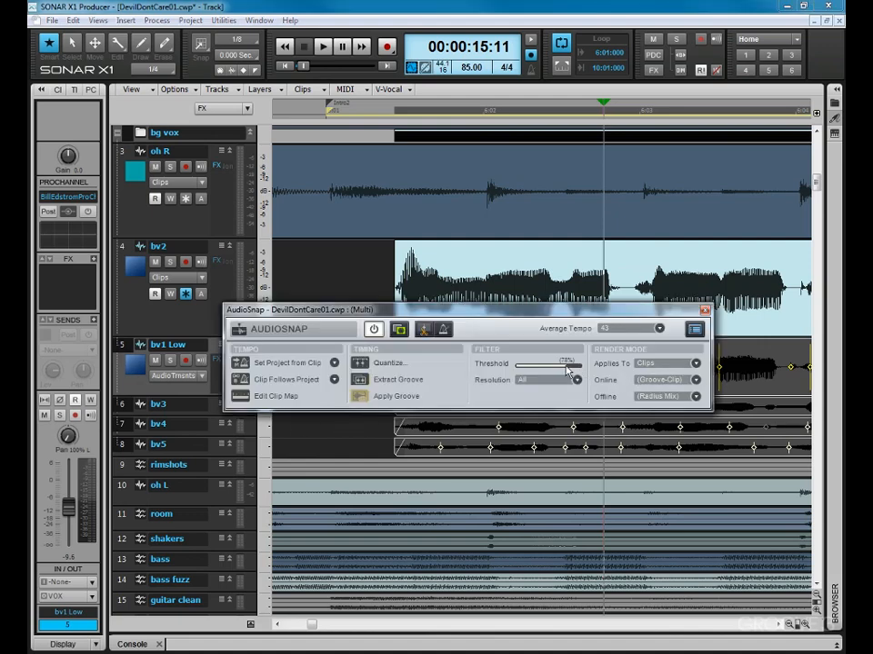
pyautogui.moveTo(568, 368); pyautogui.dragTo(561, 370)
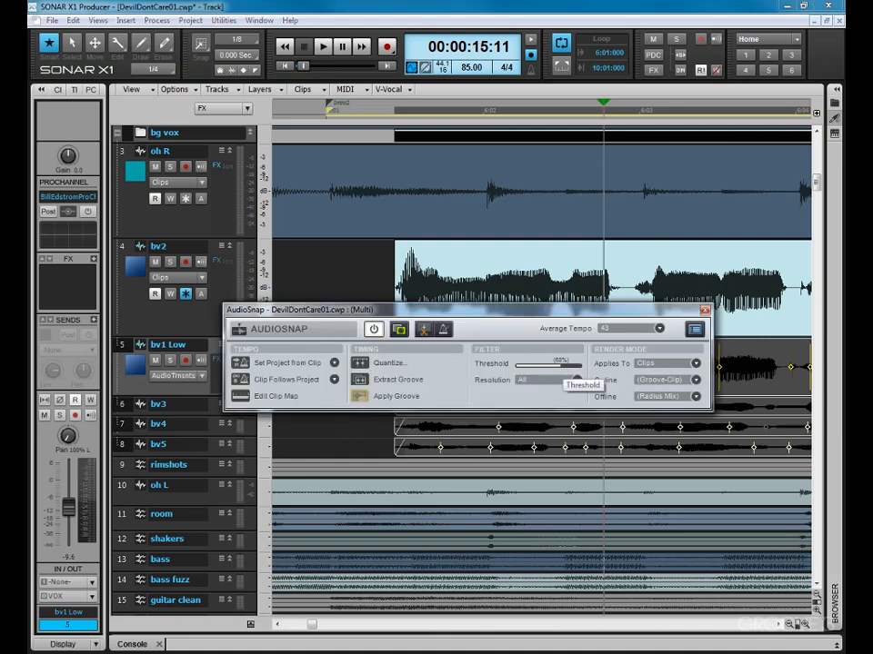
pyautogui.press('a')
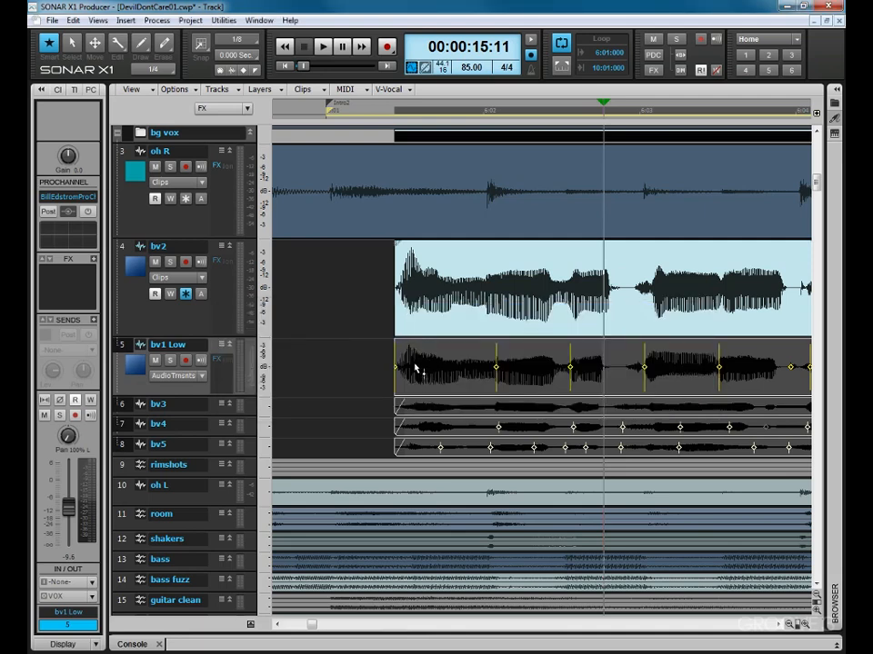
# Solo bv1 Low, move it between oh R and bv2, and audition its opening phrase
pyautogui.click(170, 362)
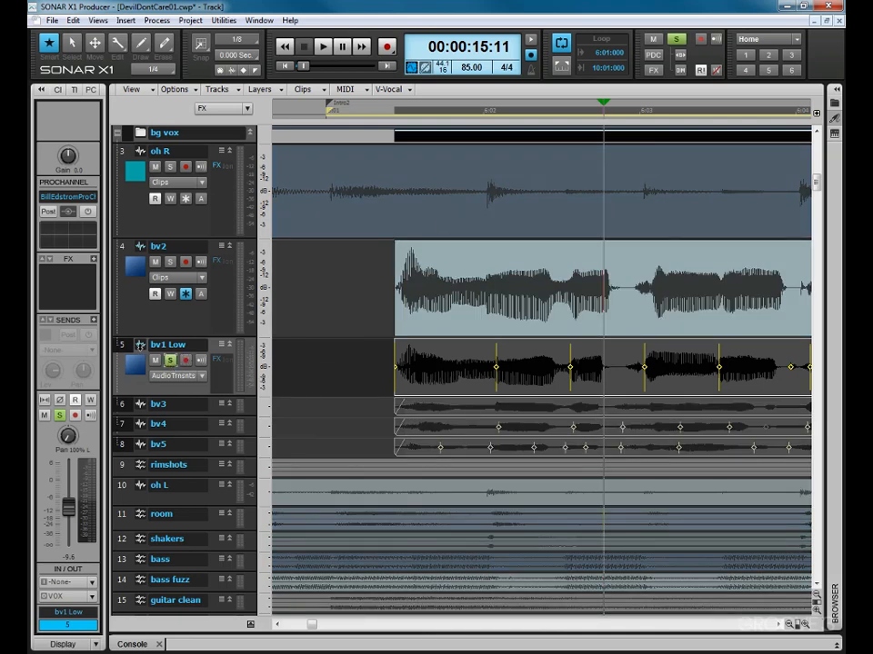
pyautogui.moveTo(140, 345); pyautogui.dragTo(140, 250)
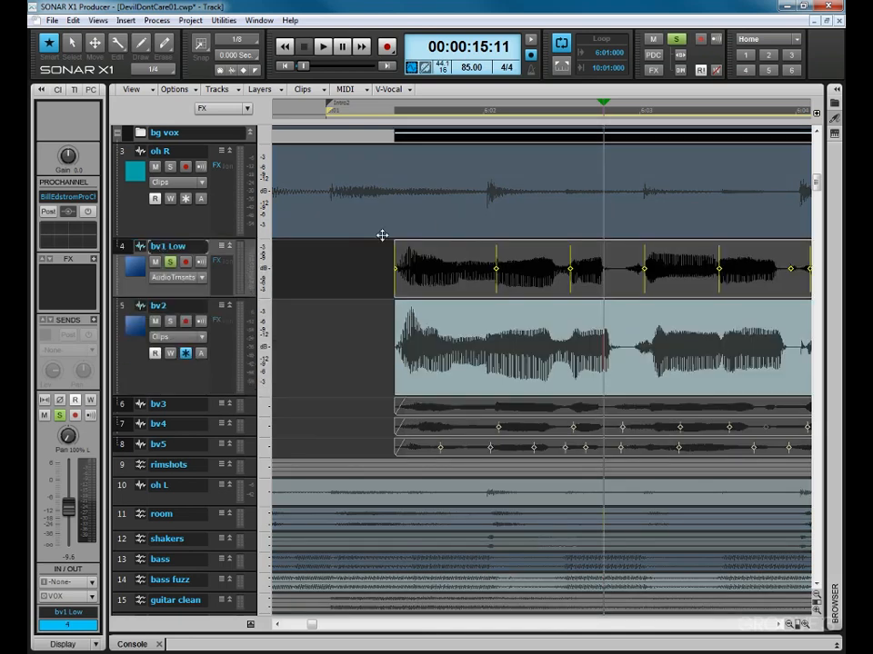
pyautogui.click(346, 113)
pyautogui.press('space')
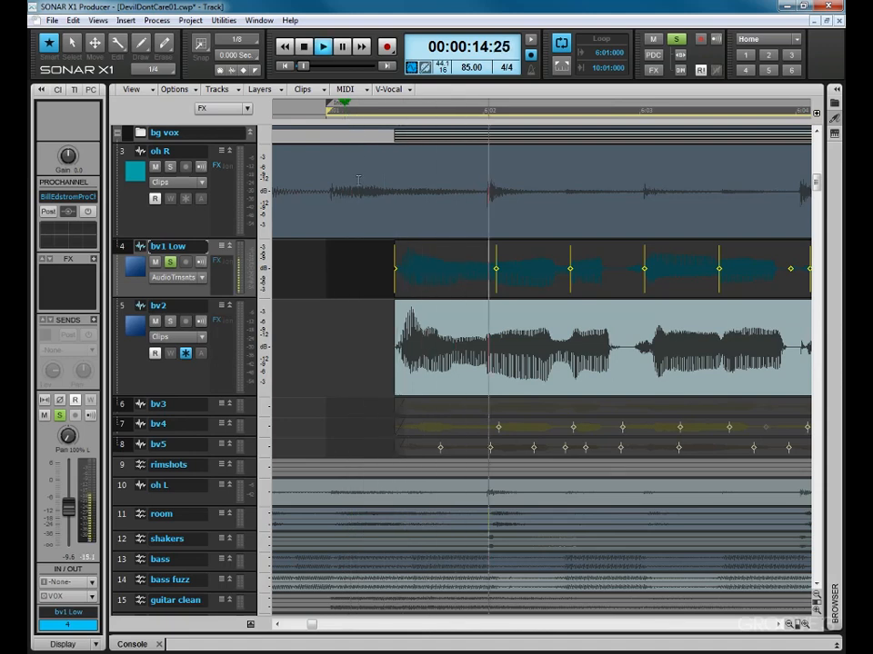
pyautogui.press('space')
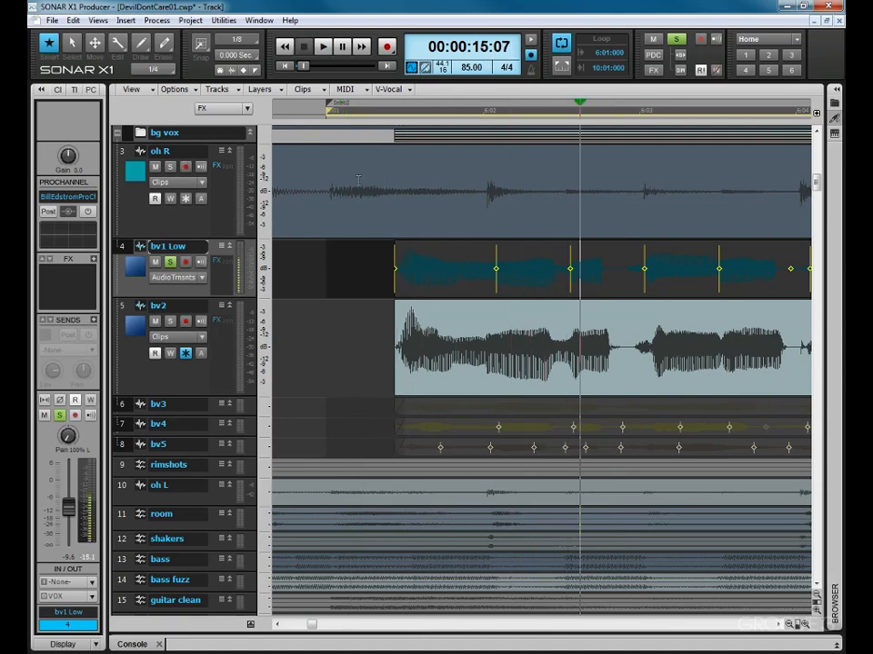
# Stretch the bv1 Low transient near beat 6:02 earlier and the one midway to 6:03 slightly later, and audition the phrase
pyautogui.click(495, 264)
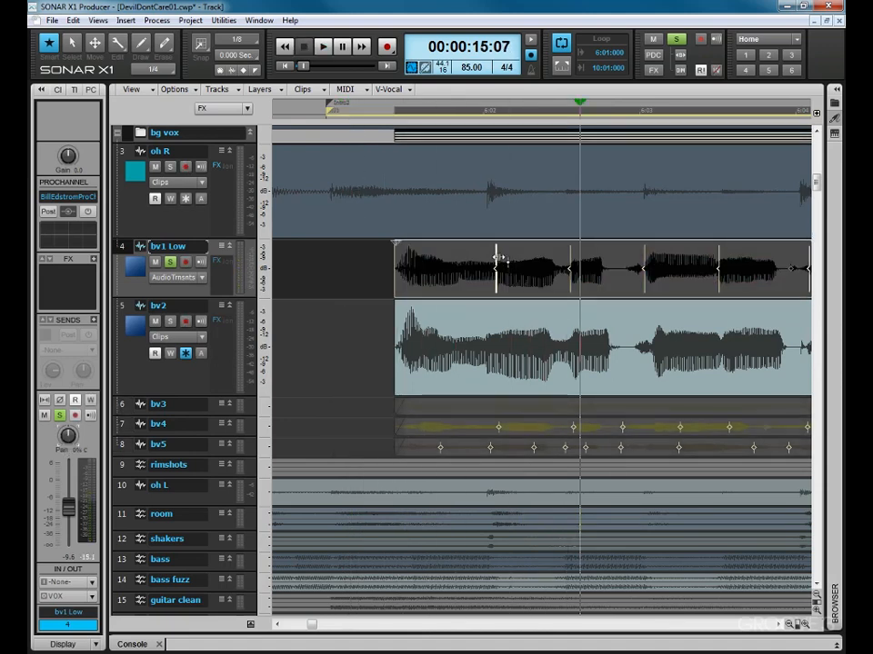
pyautogui.click(571, 265)
pyautogui.press('space')
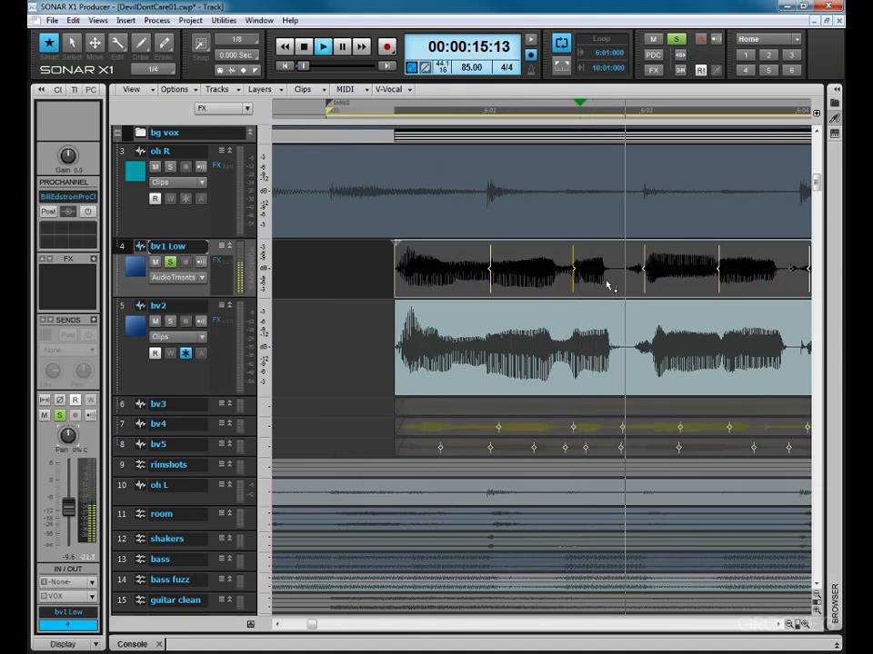
pyautogui.press('space')
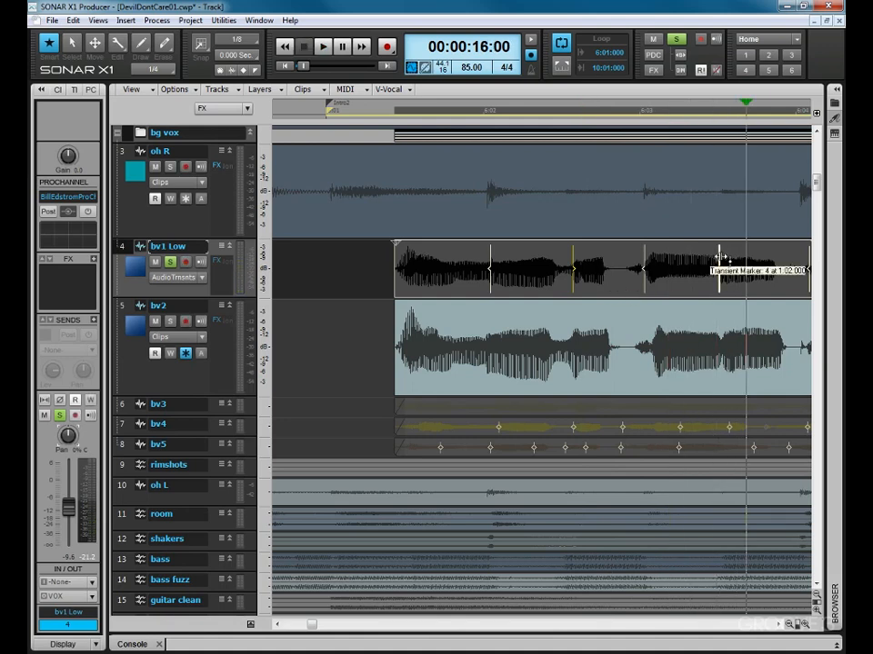
# Stretch the bv1 Low transient midway between beats 6:03 and 6:04 later and the one between 6:04 and 7:01 earlier, auditioning the edits
pyautogui.click(719, 259)
pyautogui.press('space')
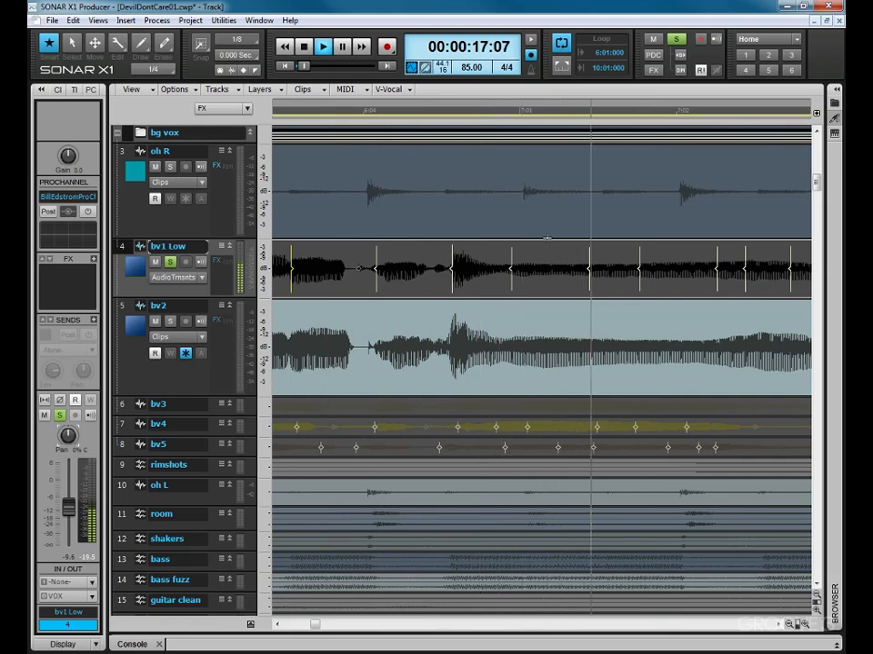
pyautogui.press('space')
pyautogui.moveTo(453, 260); pyautogui.dragTo(450, 261)
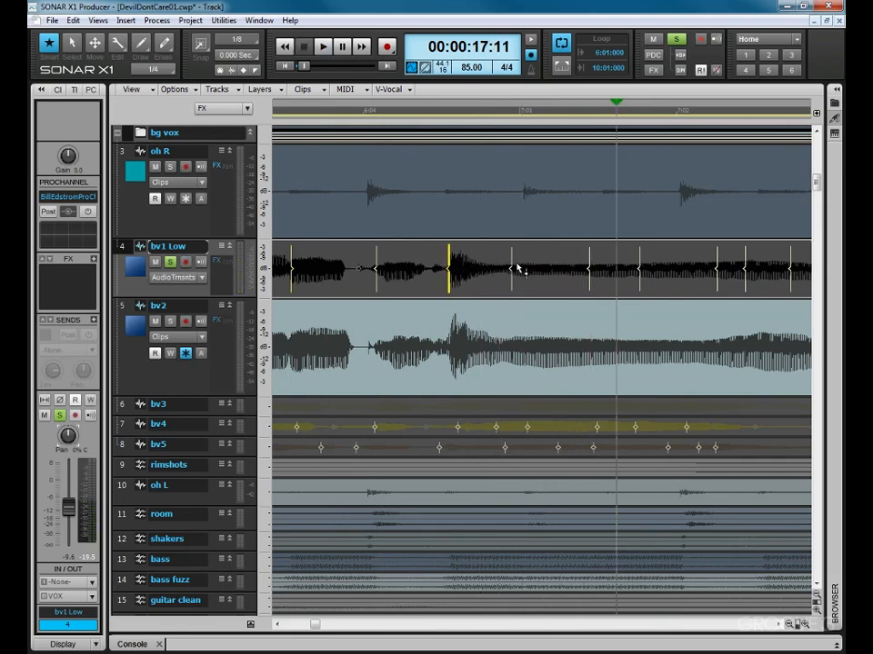
pyautogui.click(421, 116)
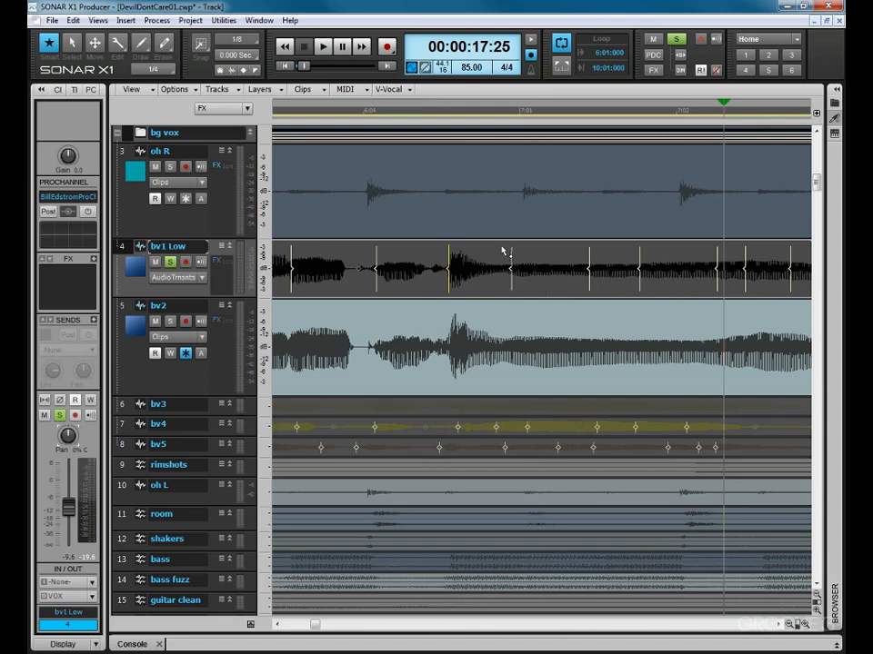
# Disable the six transient markers along the sustained bv1 Low note from just before beat 7:01 to after 7:02, and audition it
pyautogui.moveTo(708, 299); pyautogui.dragTo(789, 293)
pyautogui.rightClick(791, 269)
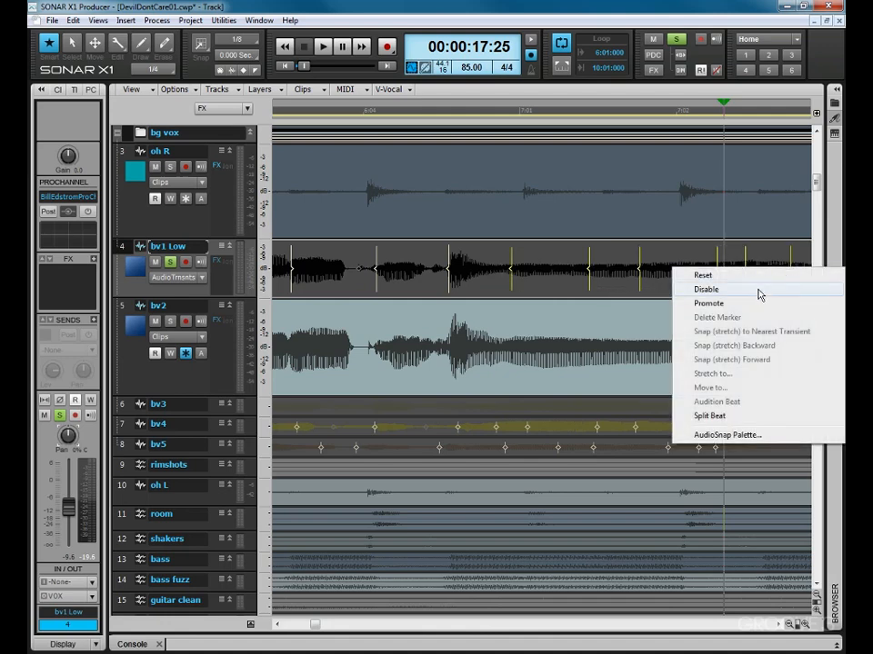
pyautogui.click(757, 290)
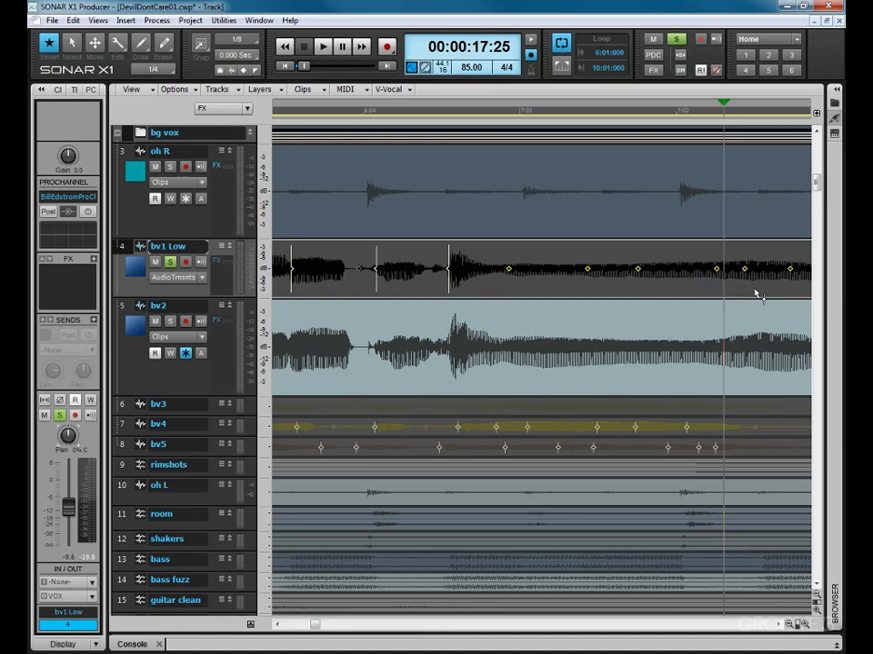
pyautogui.scroll(2, 674, 285)
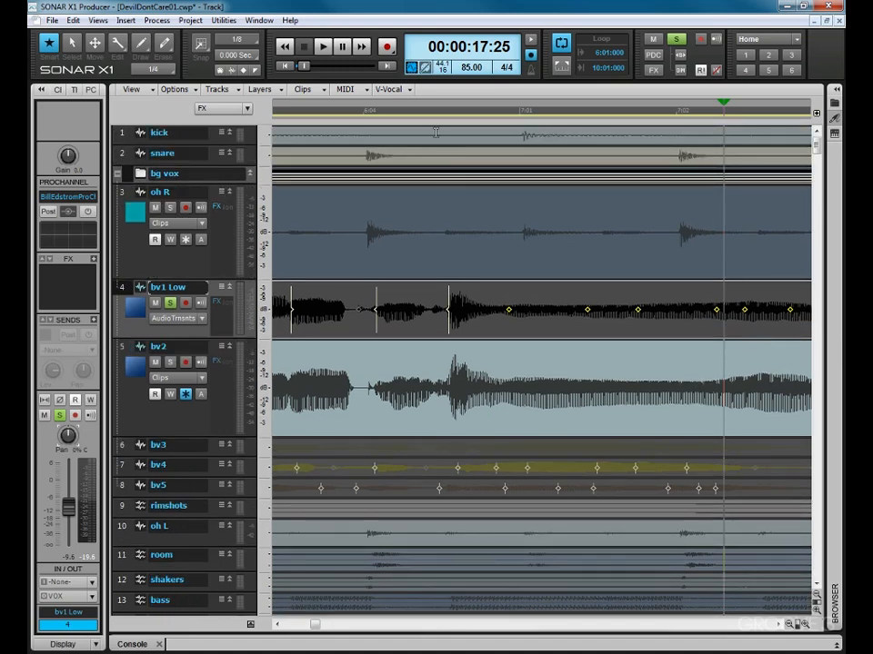
pyautogui.scroll(-1, 432, 162)
pyautogui.click(322, 114)
pyautogui.press('space')
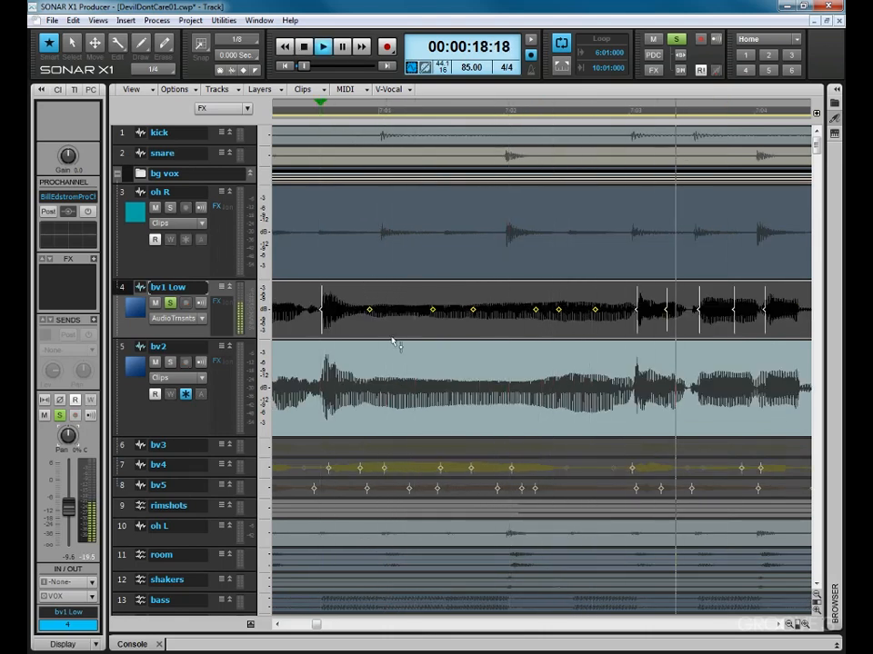
# Disable the bv1 Low transient marker between beat 7:03 and the midpoint to 7:04, and audition the passage
pyautogui.press('space')
pyautogui.rightClick(666, 312)
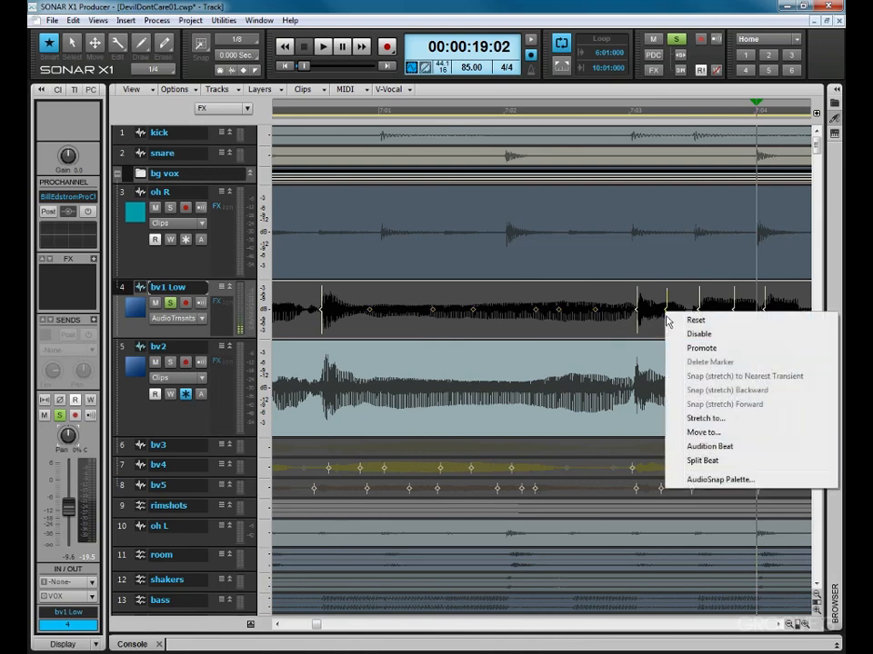
pyautogui.click(682, 333)
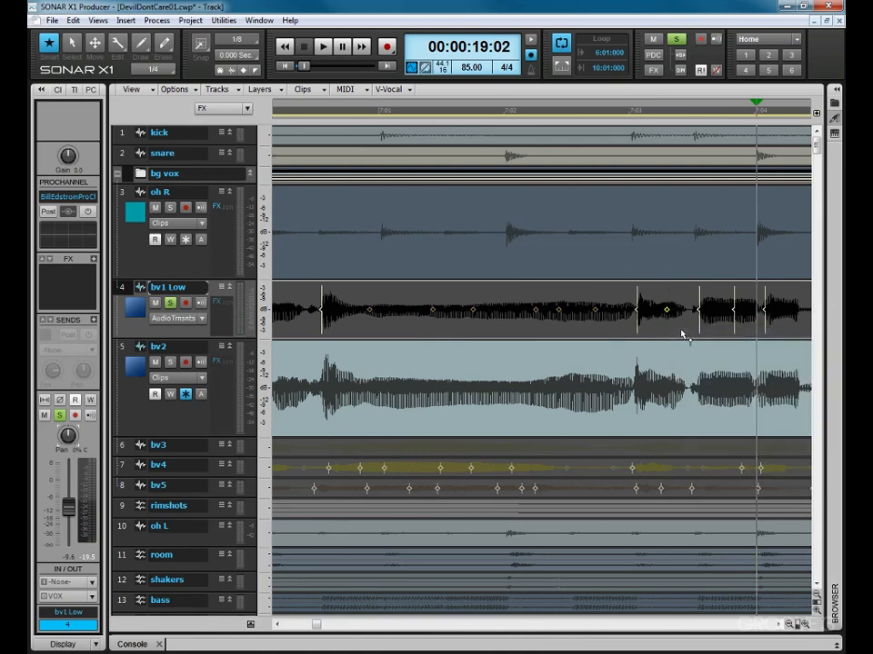
pyautogui.click(559, 113)
pyautogui.press('space')
pyautogui.press('space')
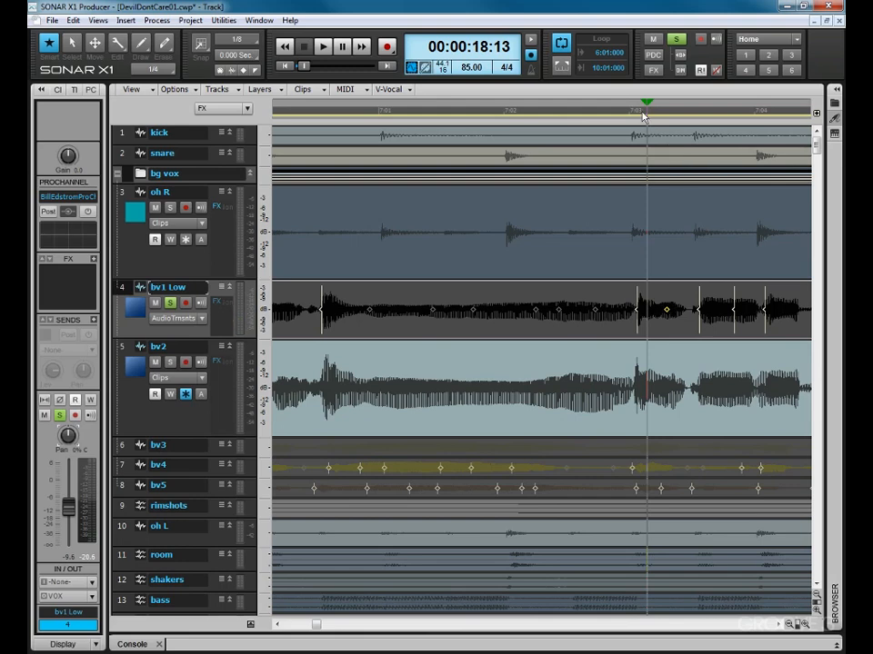
# Nudge the bv1 Low transient midway to 7:04 slightly later, disable the next marker, and stretch the one just after 7:04 earlier, auditioning the edits
pyautogui.hotkey('ctrl', 'Right')
pyautogui.hotkey('ctrl', 'Right')
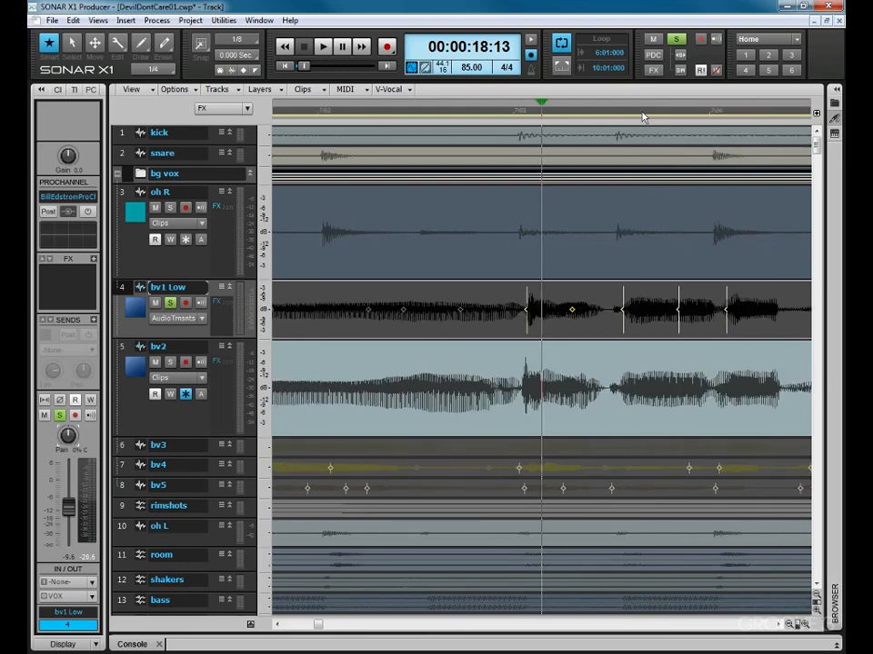
pyautogui.click(624, 301)
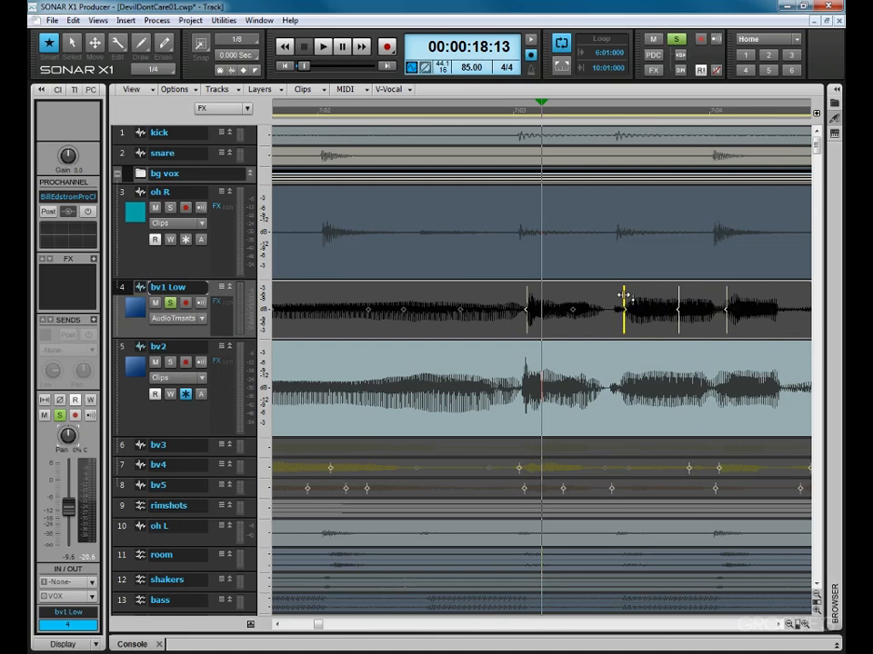
pyautogui.rightClick(680, 312)
pyautogui.click(696, 333)
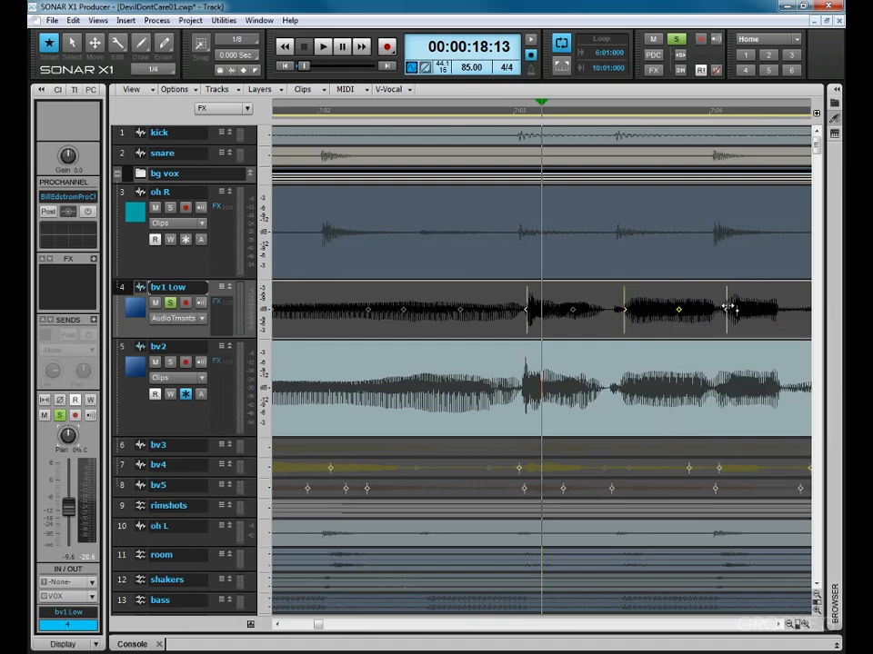
pyautogui.moveTo(725, 305); pyautogui.dragTo(720, 301)
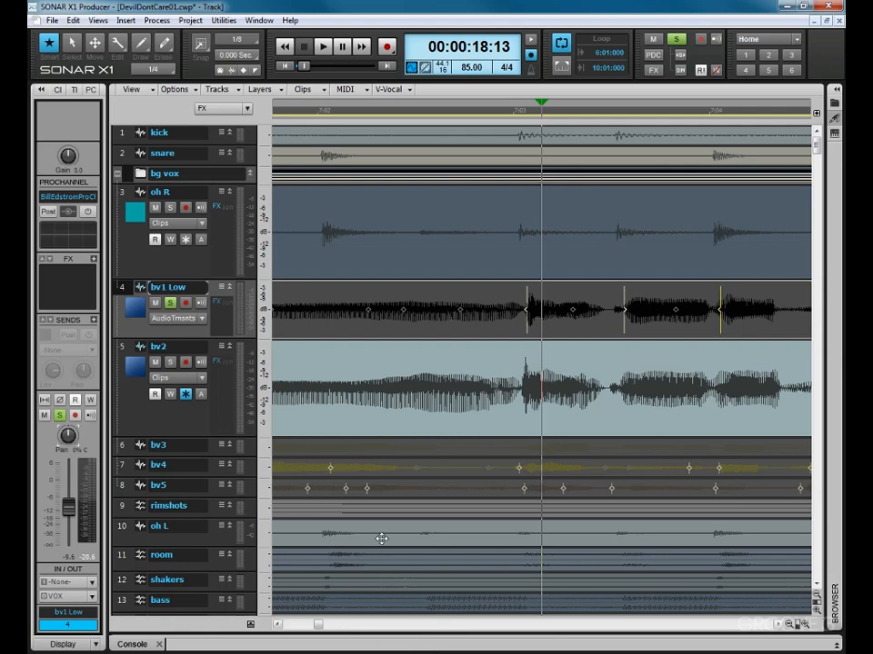
pyautogui.press('space')
pyautogui.press('space')
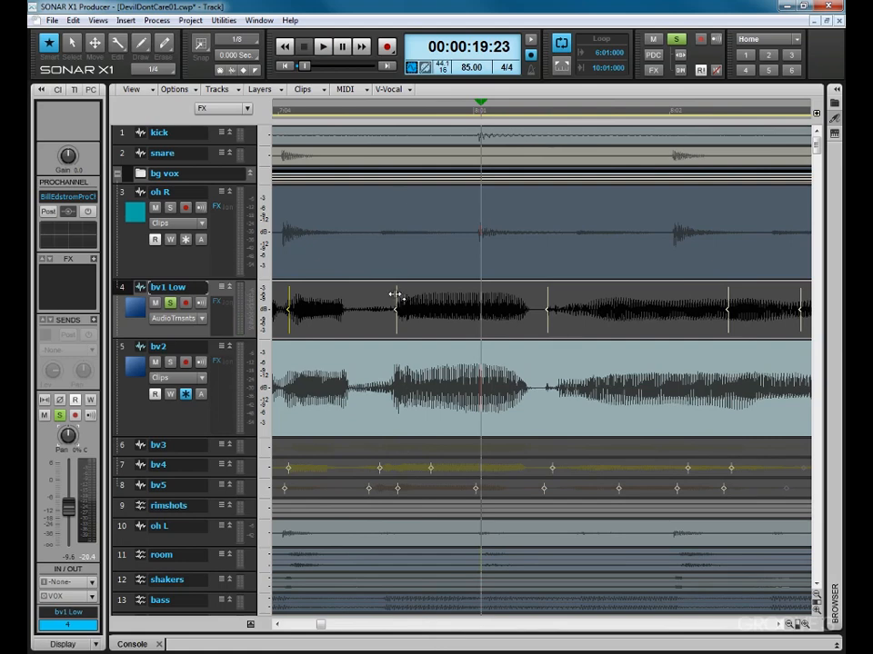
# Stretch the bv1 Low transient between beats 7:04 and 8:01 earlier and audition the phrase
pyautogui.moveTo(395, 298); pyautogui.dragTo(386, 299)
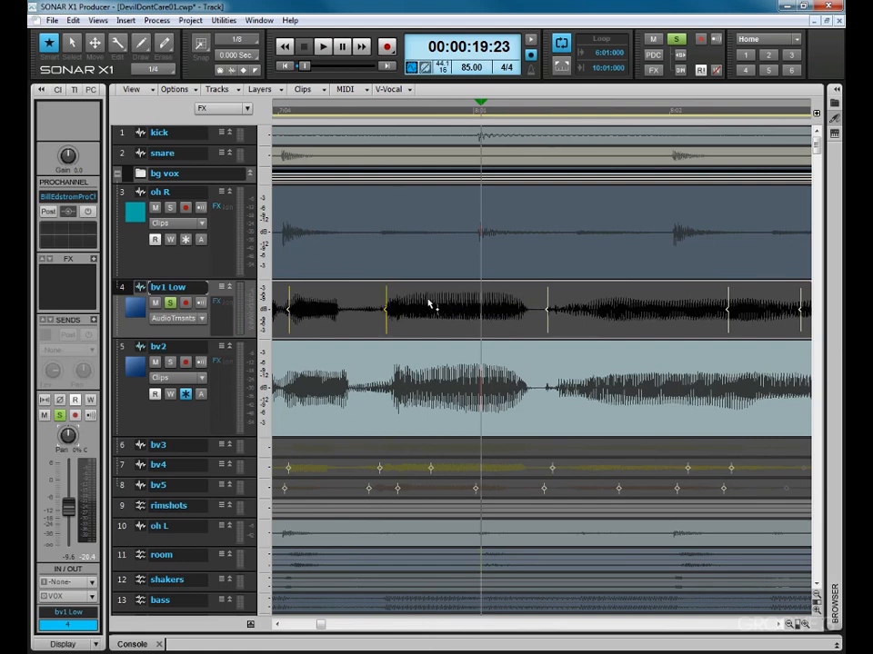
pyautogui.press('space')
pyautogui.press('space')
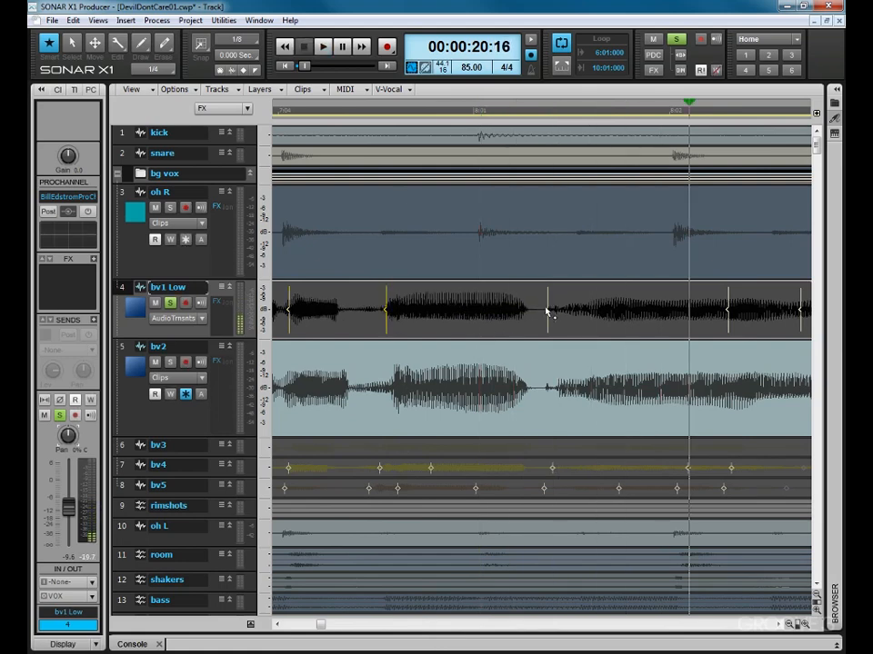
# Disable the bv1 Low transient marker in the gap between beats 8:01 and 8:02 and audition the following passage
pyautogui.rightClick(546, 308)
pyautogui.click(531, 292)
pyautogui.rightClick(546, 309)
pyautogui.click(565, 332)
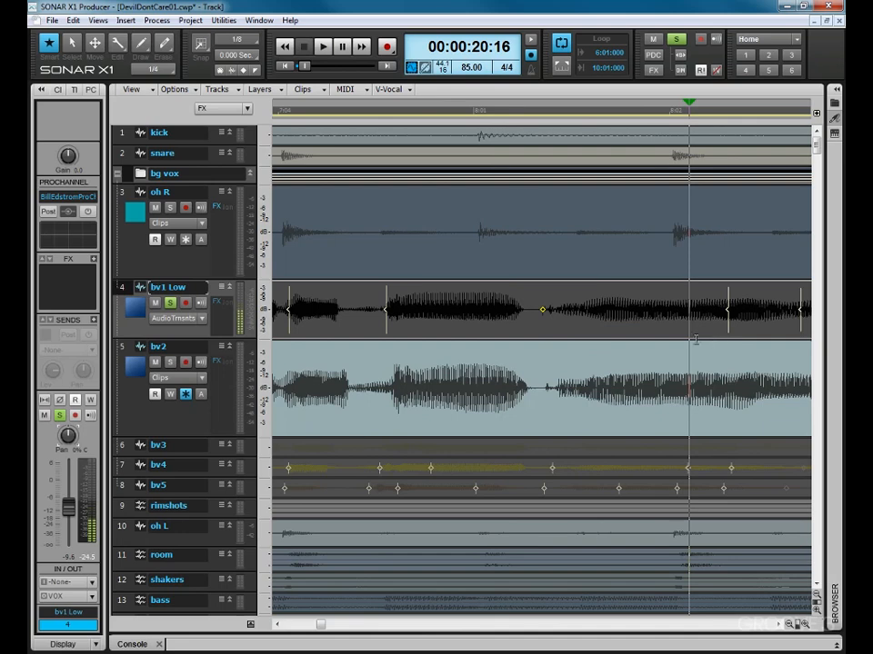
pyautogui.press('space')
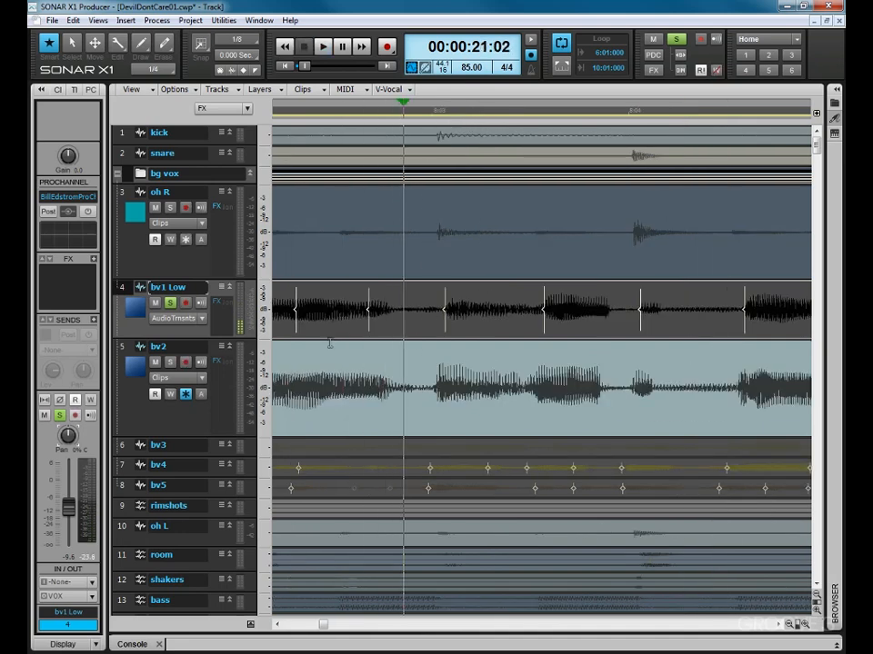
# Disable the two bv1 Low transient markers between beats 8:02 and 8:03
pyautogui.moveTo(287, 288); pyautogui.dragTo(380, 331)
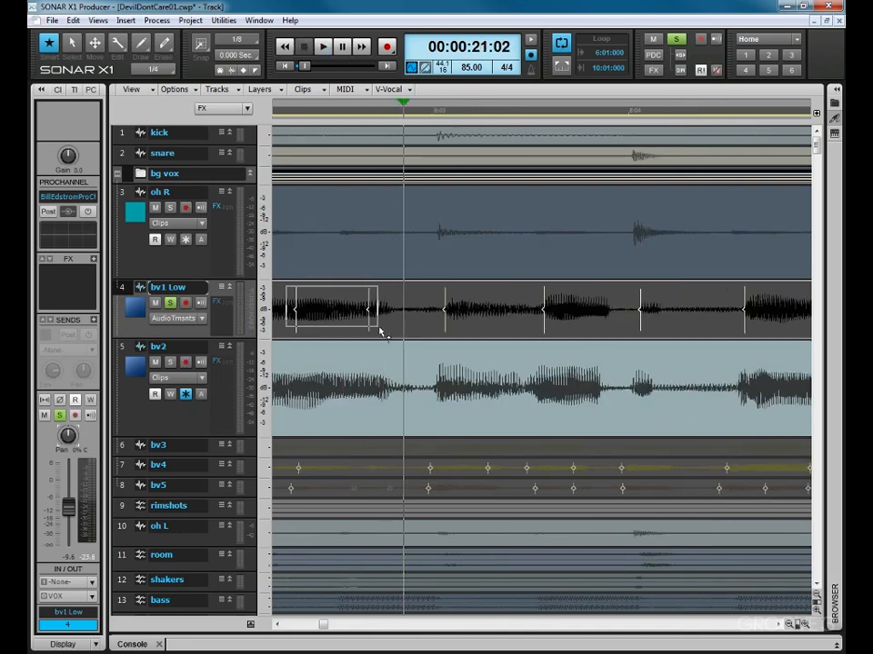
pyautogui.rightClick(366, 312)
pyautogui.click(397, 335)
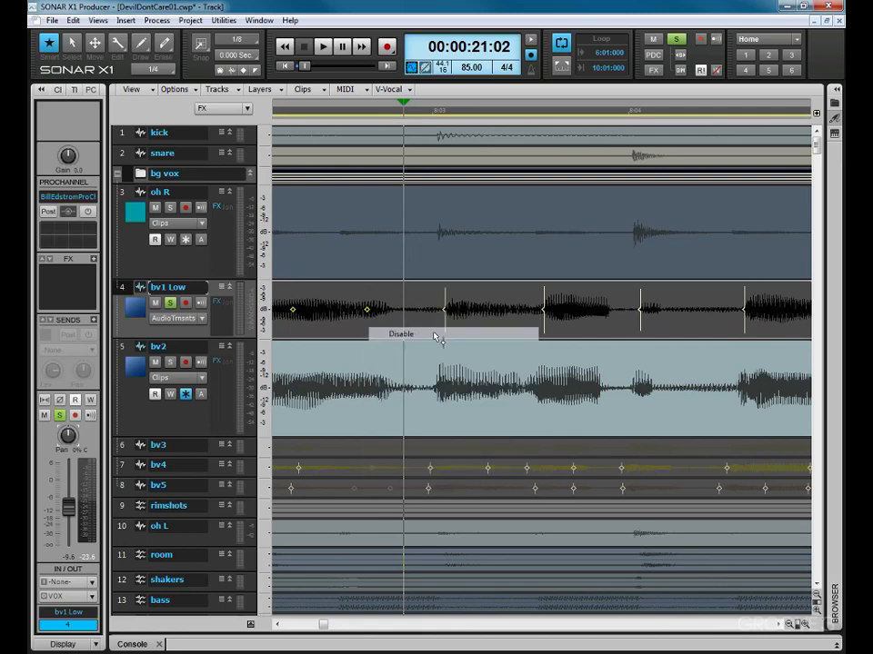
# Stretch the four bv1 Low transients from beat 8:03 to midway between 8:04 and 9:01 slightly earlier, and audition them
pyautogui.click(446, 298)
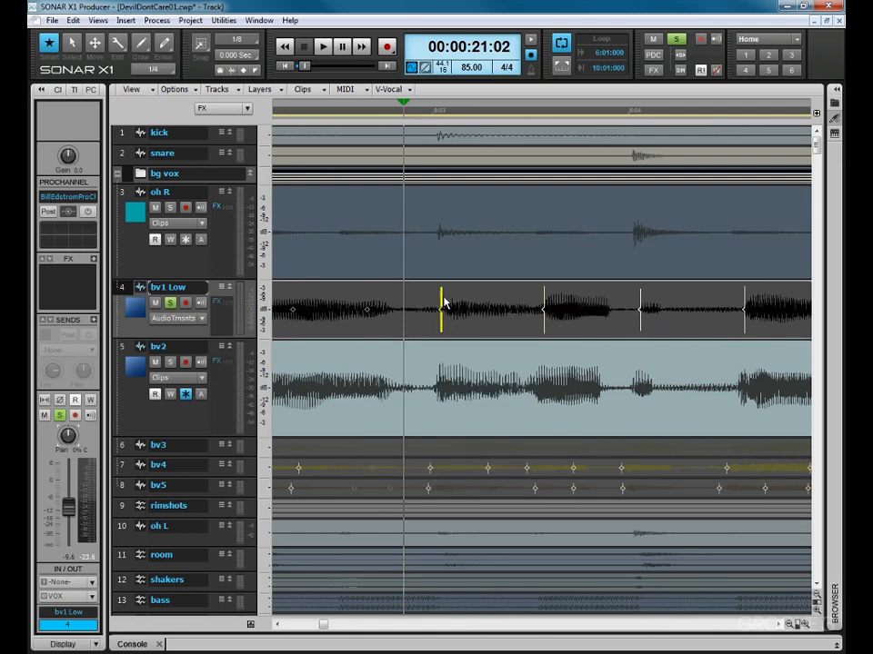
pyautogui.click(544, 296)
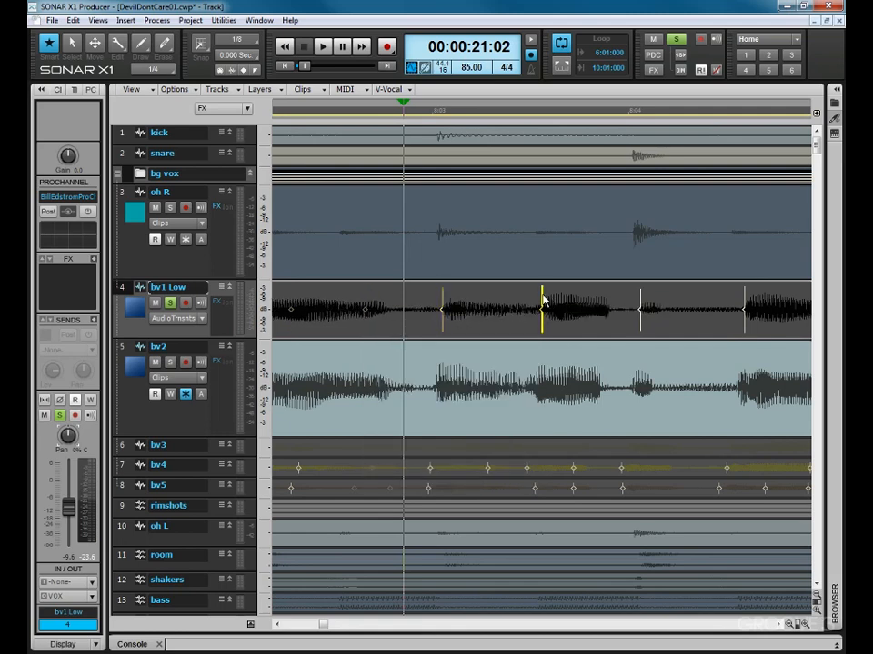
pyautogui.keyDown('ctrl'); pyautogui.click(639, 300); pyautogui.keyUp('ctrl')
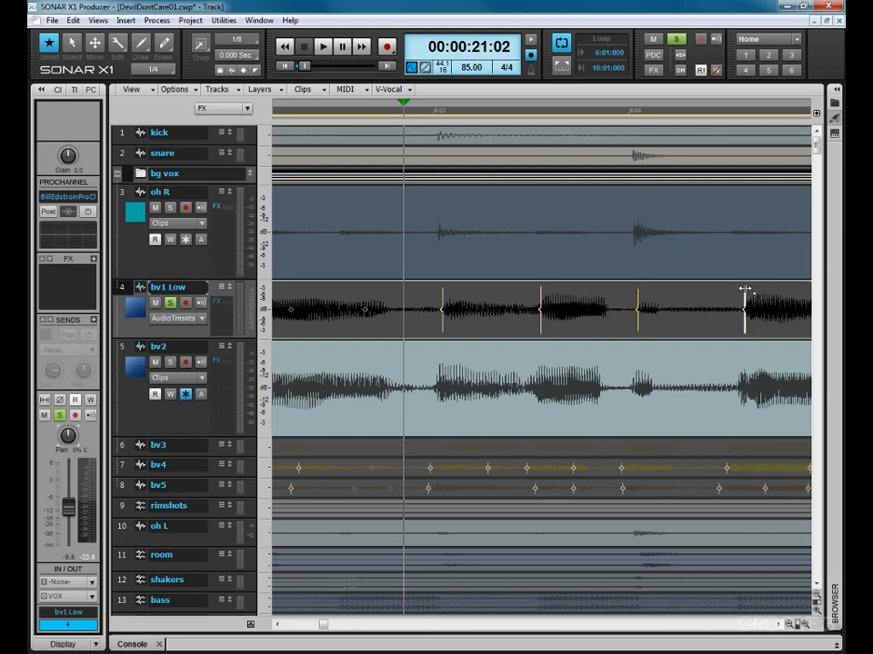
pyautogui.moveTo(745, 290); pyautogui.dragTo(738, 291)
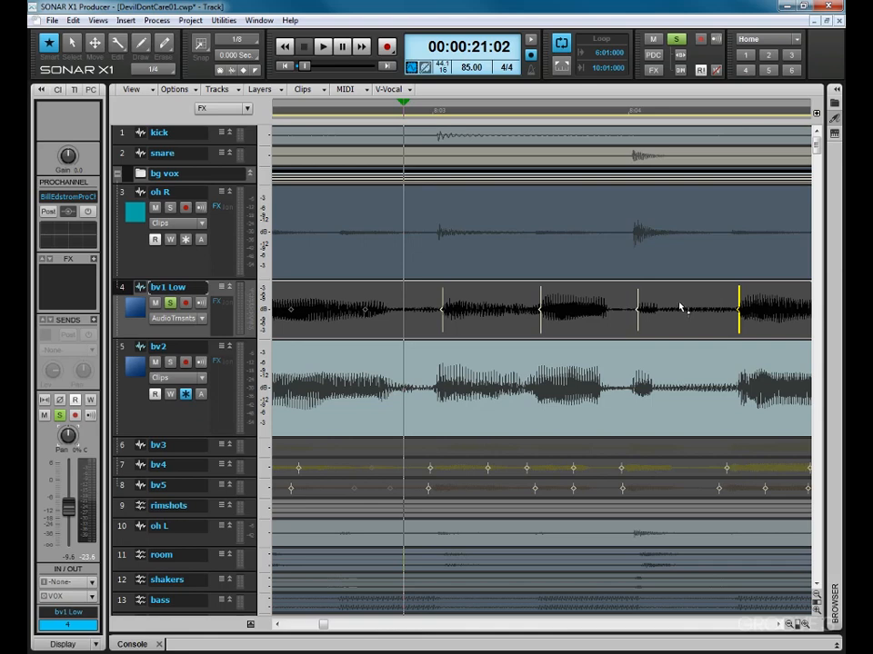
pyautogui.press('space')
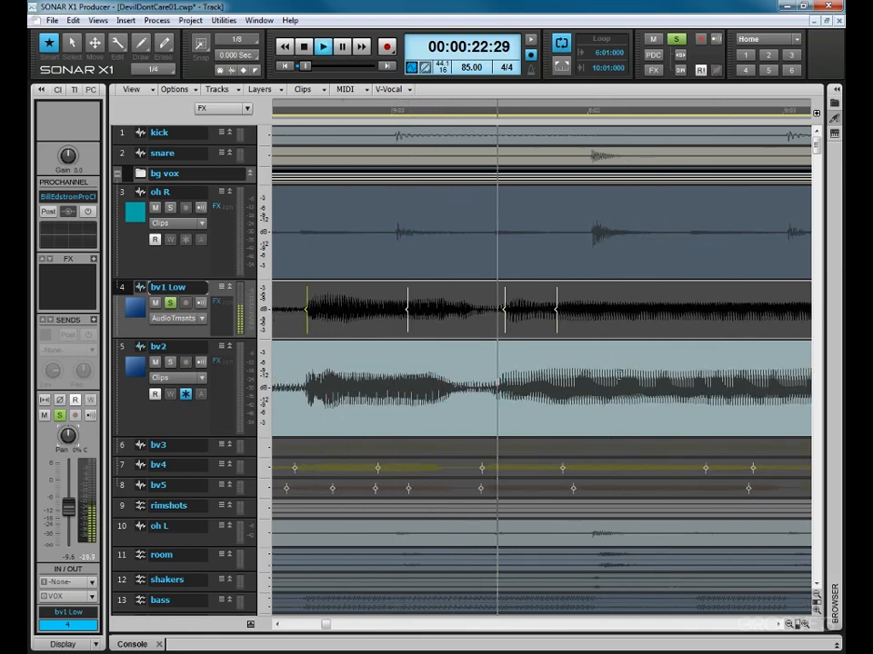
# Disable the bv1 Low transient markers just after beat 9:01 and shortly before 9:02, auditioning the phrase in between
pyautogui.rightClick(406, 312)
pyautogui.click(428, 331)
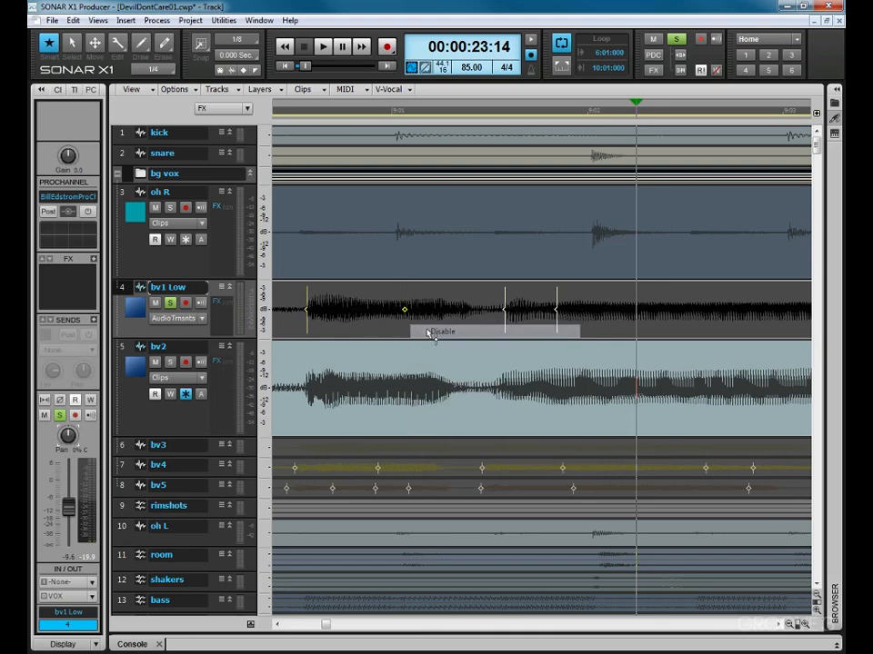
pyautogui.click(325, 113)
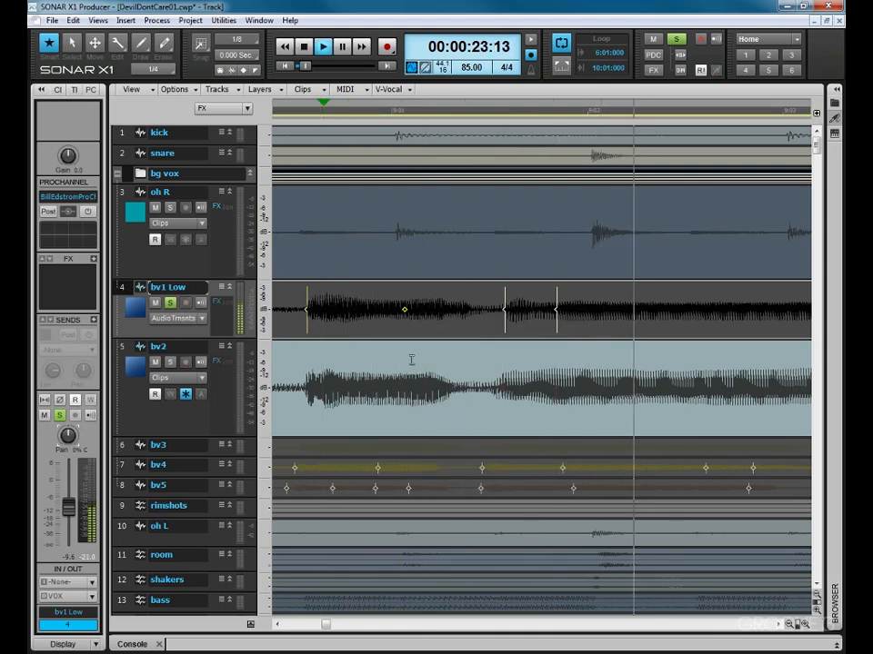
pyautogui.rightClick(556, 309)
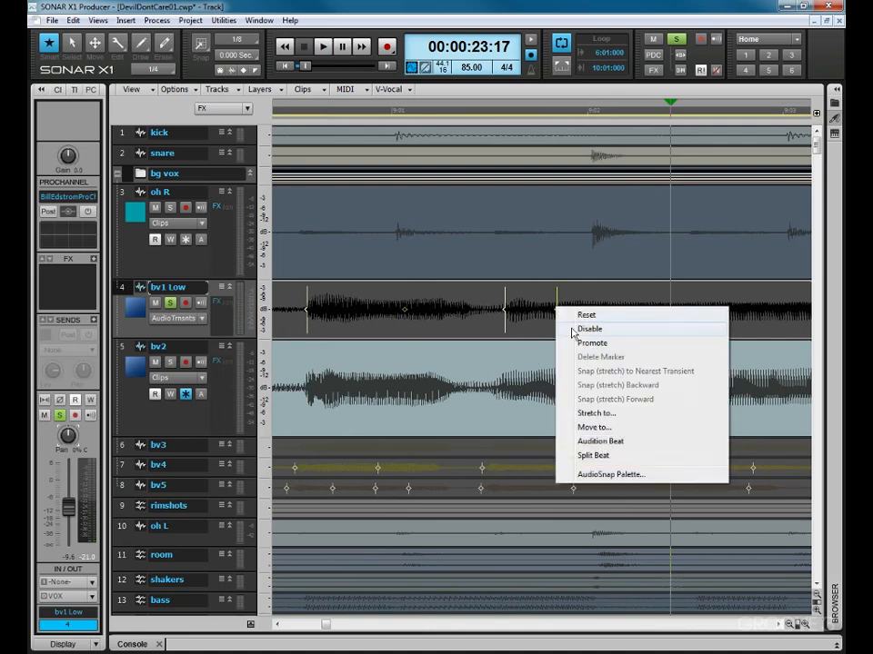
pyautogui.click(578, 344)
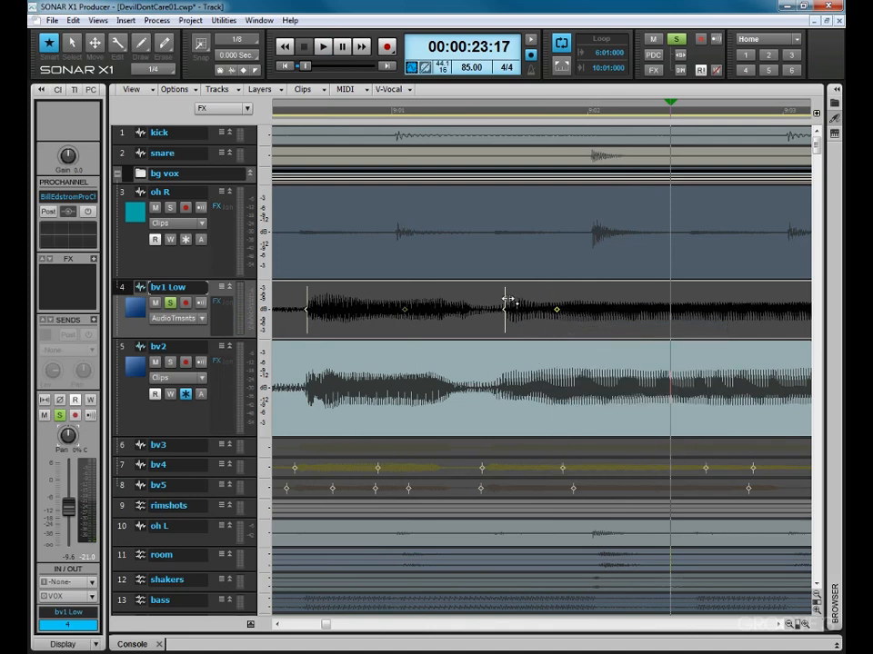
# Stretch the bv1 Low transient midway between beats 9:01 and 9:02 earlier and audition through the end of the note
pyautogui.moveTo(507, 300); pyautogui.dragTo(498, 300)
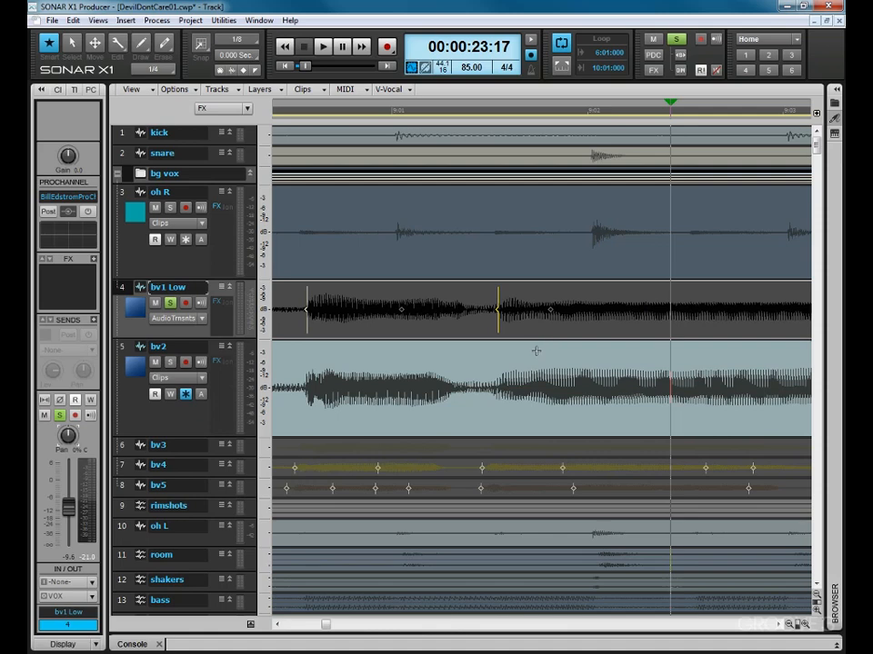
pyautogui.press('space')
pyautogui.press('space')
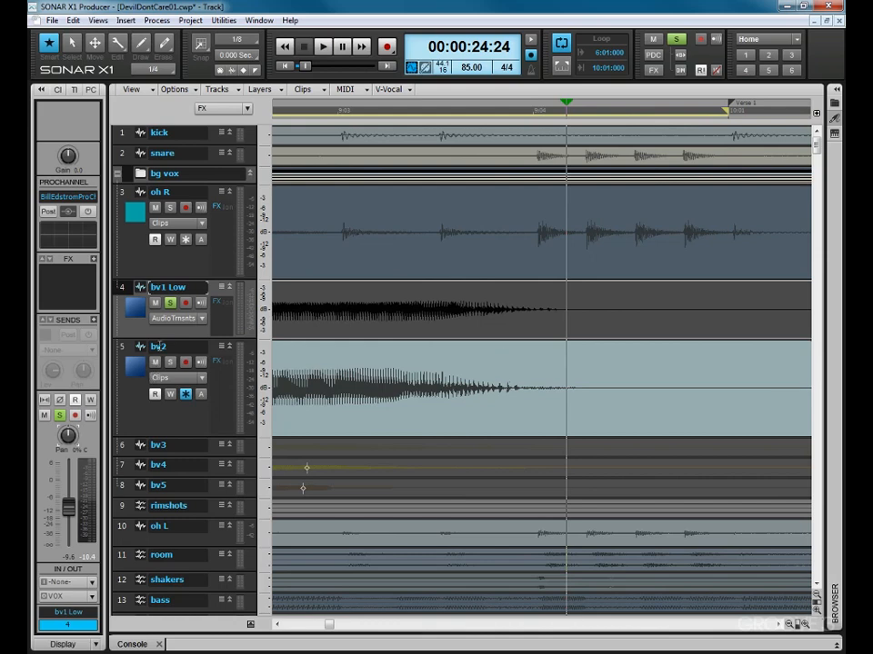
# Solo bv2 alongside bv1 Low, with bv2 panned 100% L and bv1 Low panned 100% R, and audition both from 6:01
pyautogui.click(353, 375)
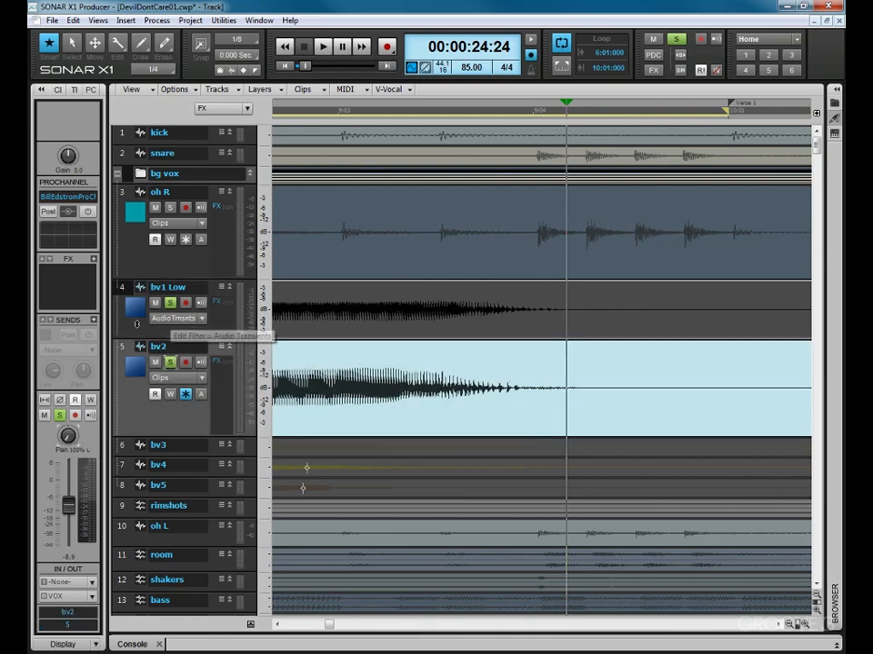
pyautogui.click(160, 331)
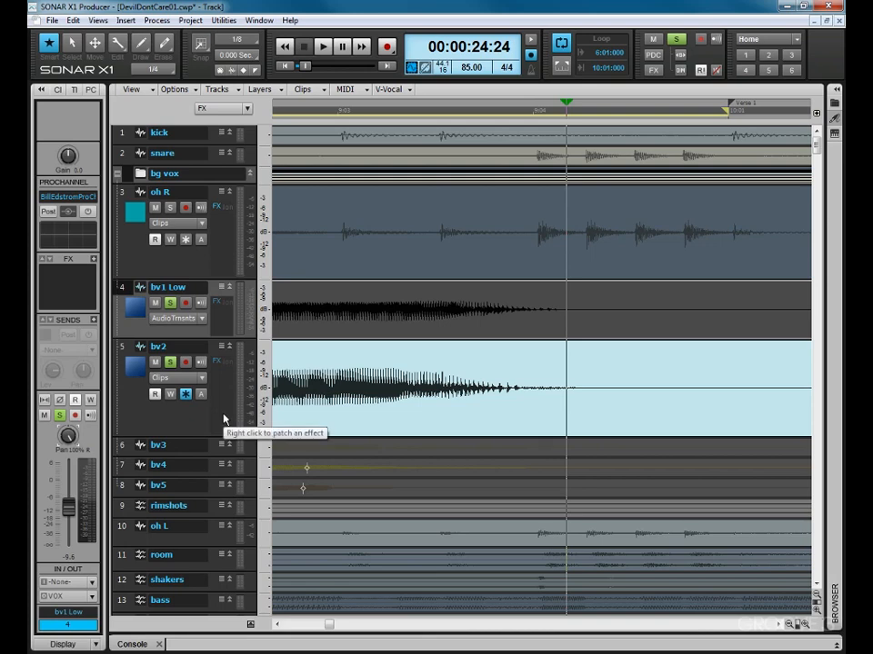
pyautogui.press('w')
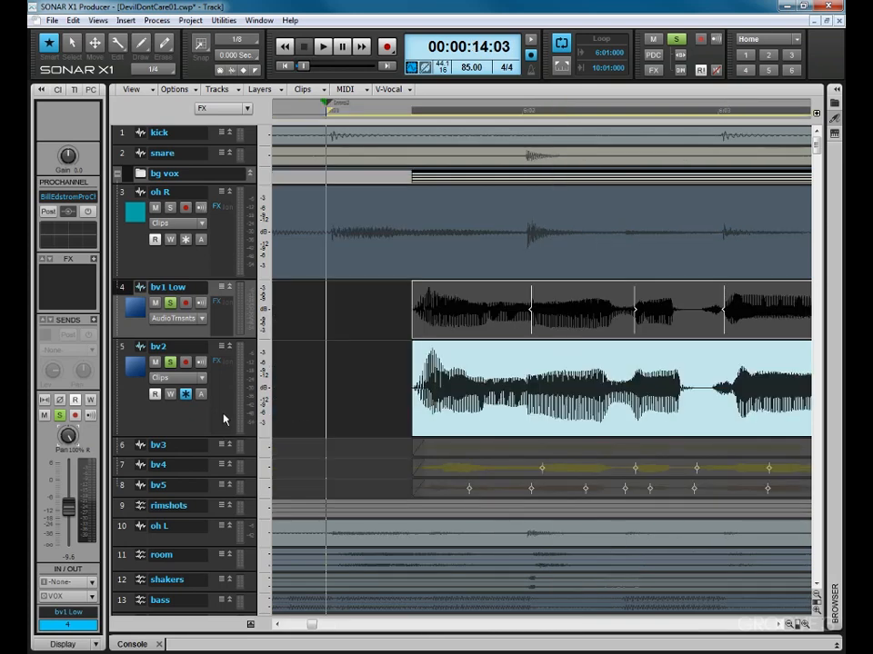
pyautogui.press('space')
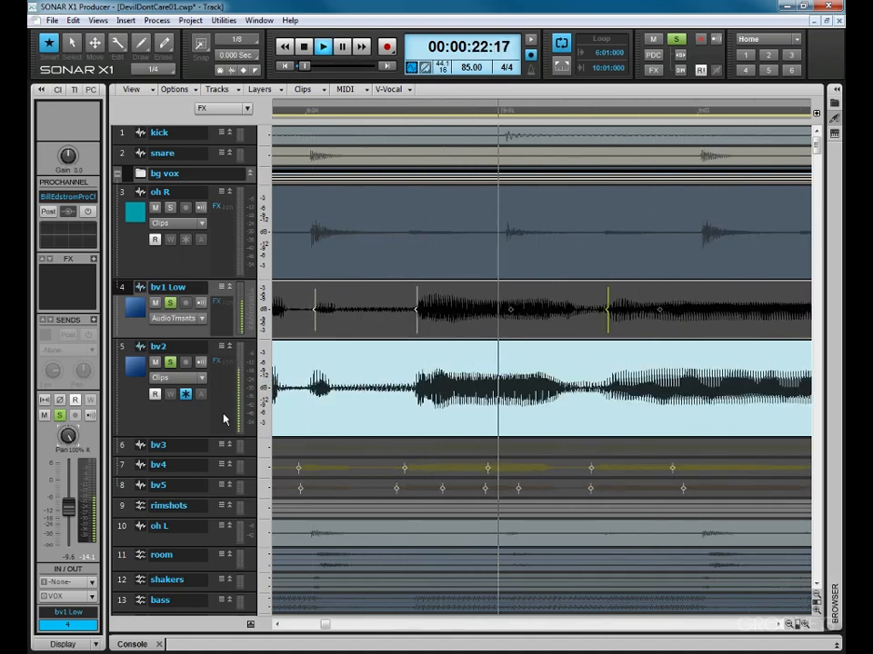
pyautogui.press('space')
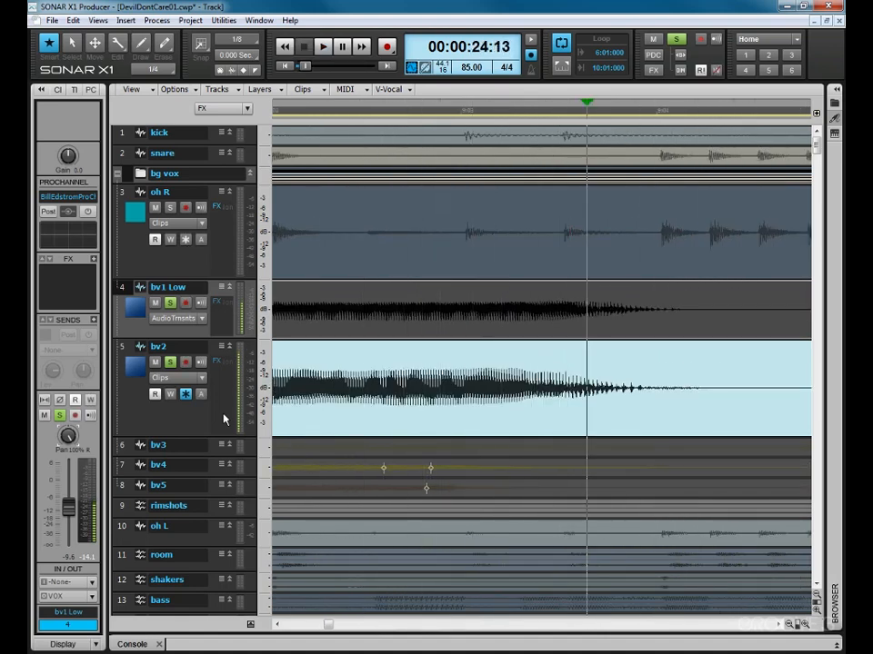
# Unsolo bv1 Low and bv2, audition the full mix from 6:01, and return to the loop start
pyautogui.click(171, 303)
pyautogui.click(171, 363)
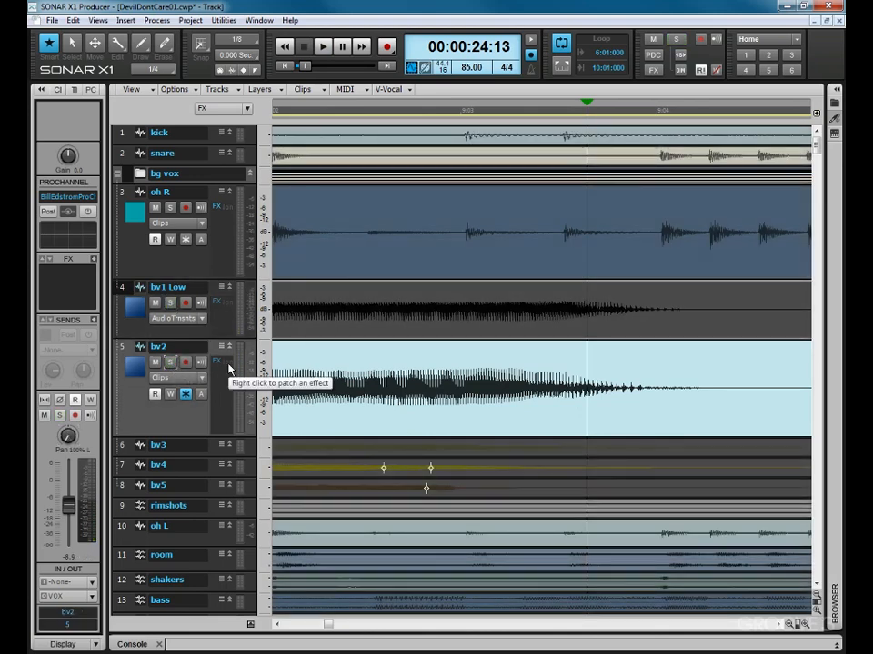
pyautogui.press('w')
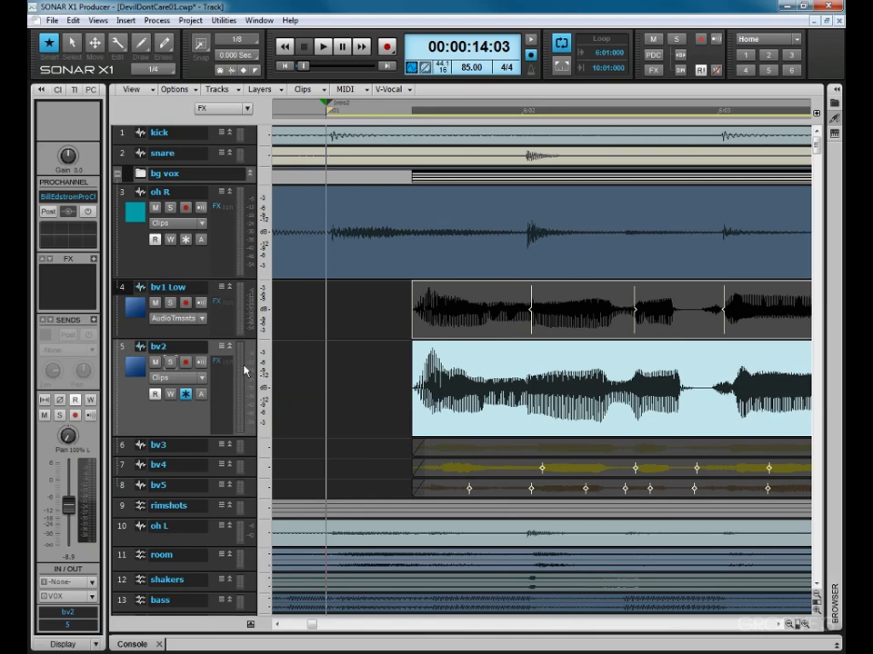
pyautogui.press('space')
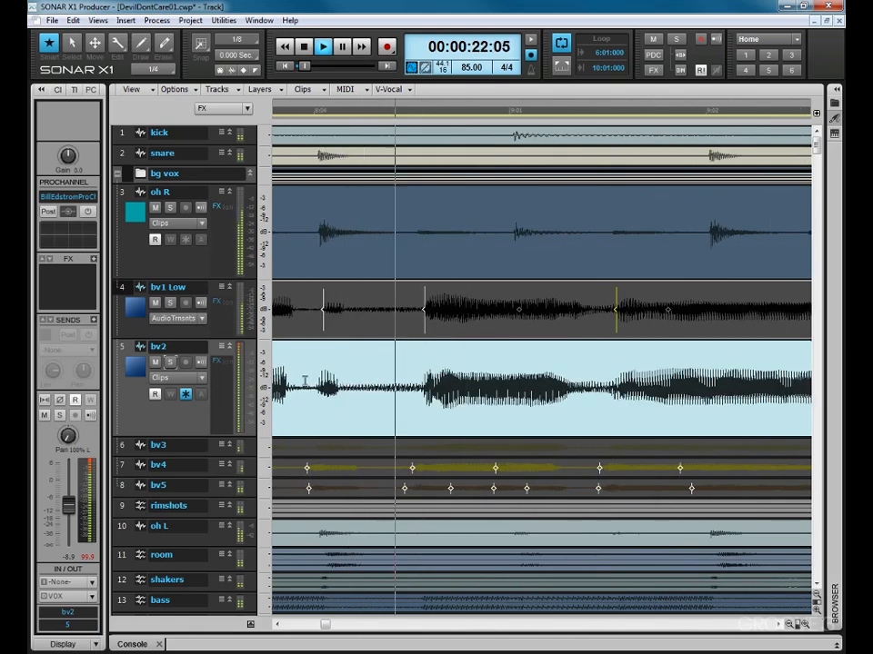
pyautogui.press('space')
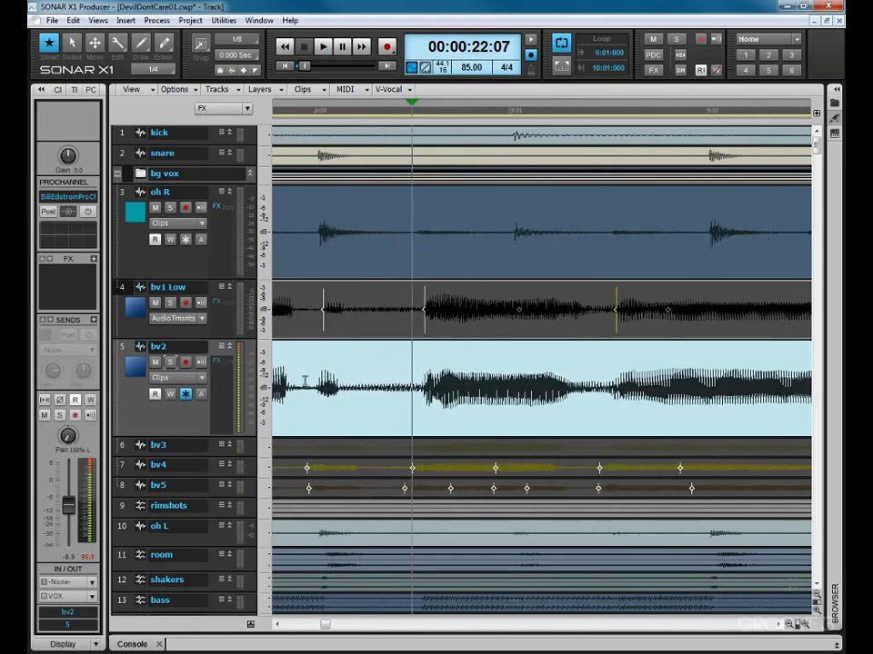
pyautogui.press('w')
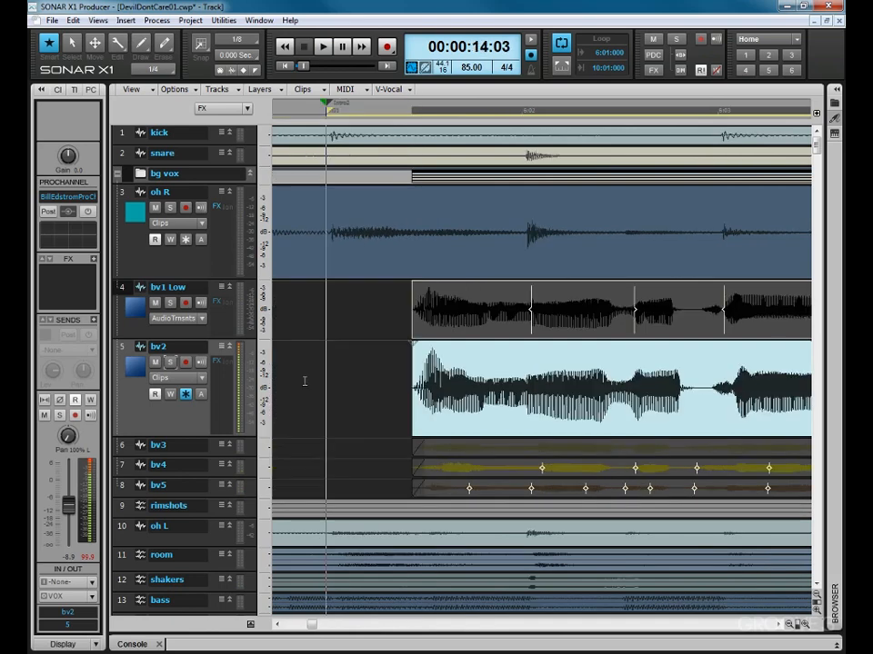
# Enlarge and solo bv3 and bv4, place both directly below the oh R track, and audition the start of their first phrase
pyautogui.moveTo(206, 457); pyautogui.dragTo(204, 566)
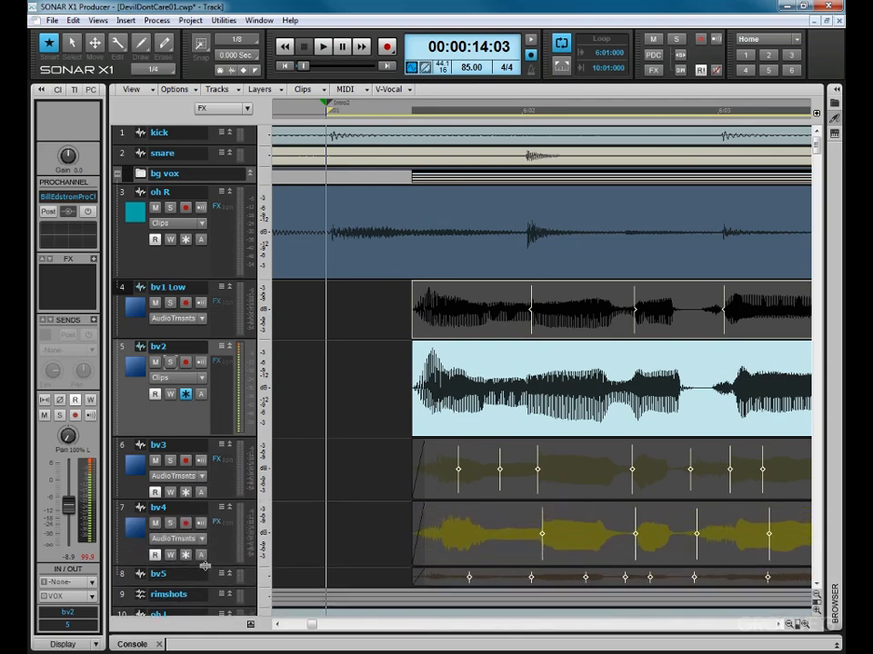
pyautogui.click(170, 461)
pyautogui.click(170, 523)
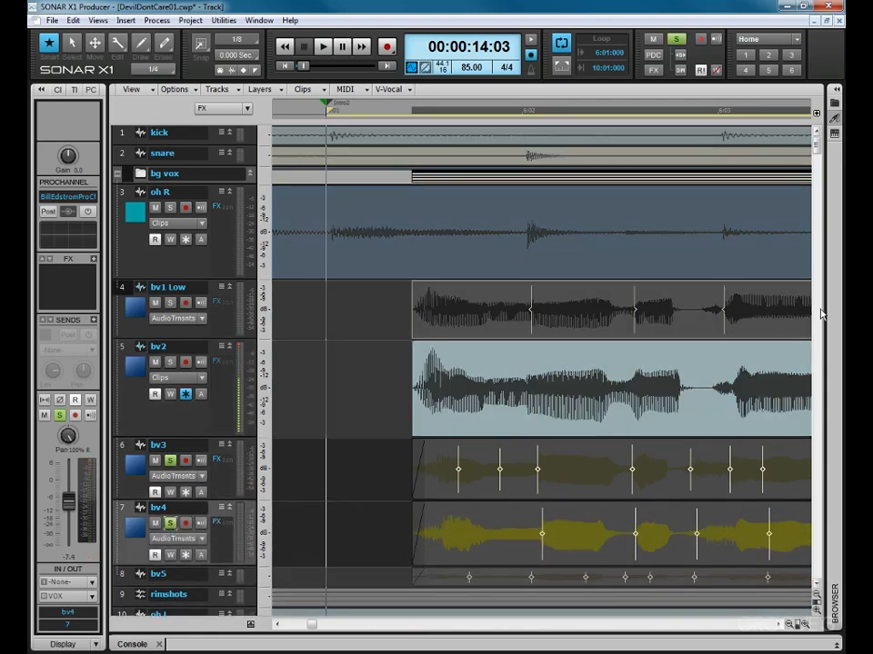
pyautogui.scroll(-3, 639, 433)
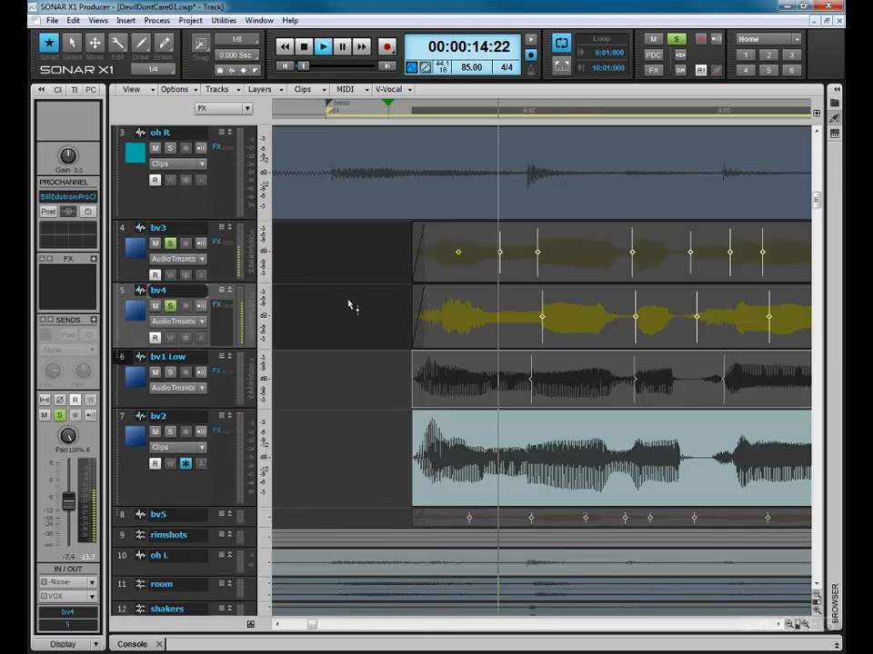
pyautogui.press('space')
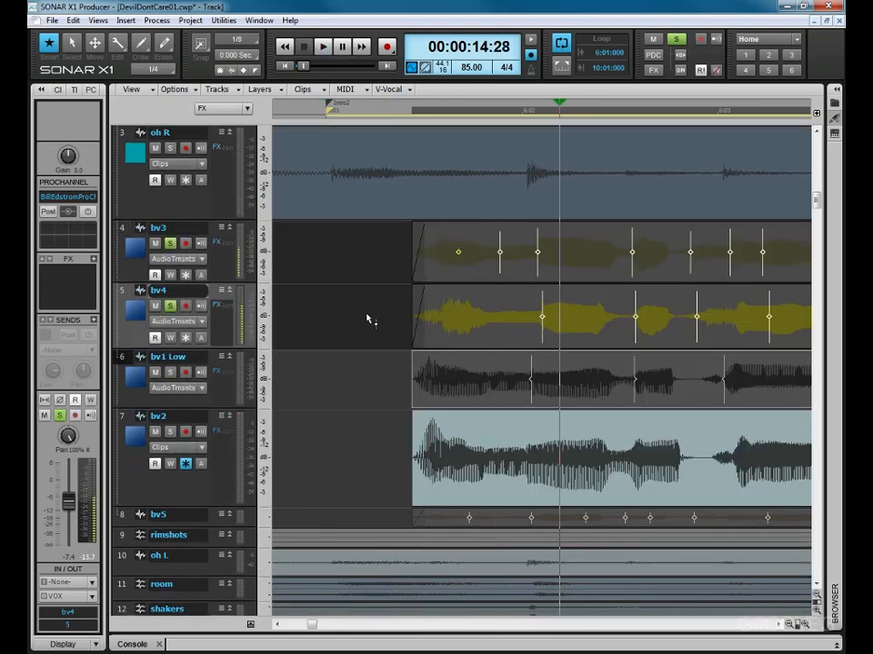
# Disable the bv3 transient marker just before 6:02, and stretch the bv3 and bv4 transients just after 6:02 earlier onto the beat
pyautogui.rightClick(500, 251)
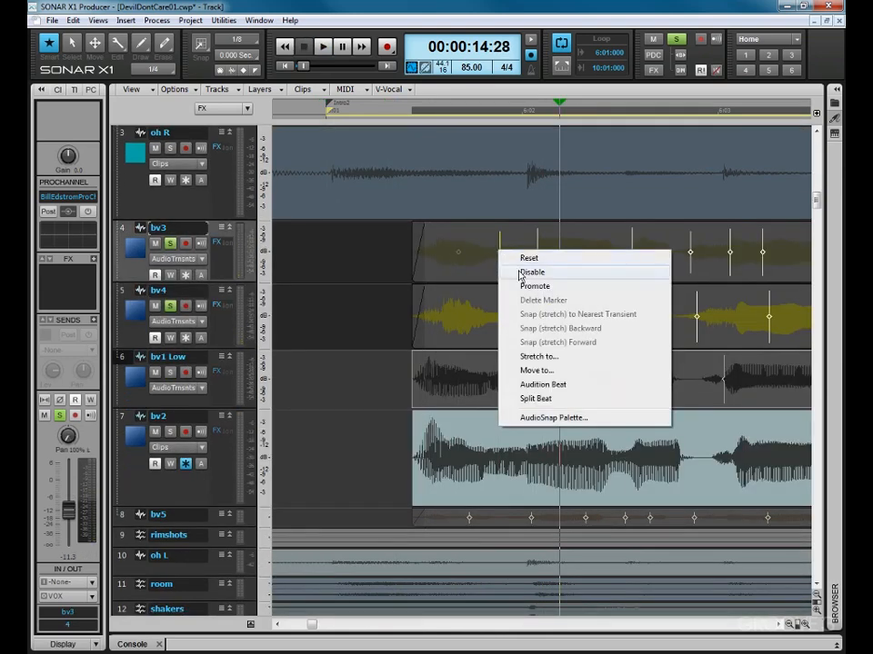
pyautogui.click(520, 273)
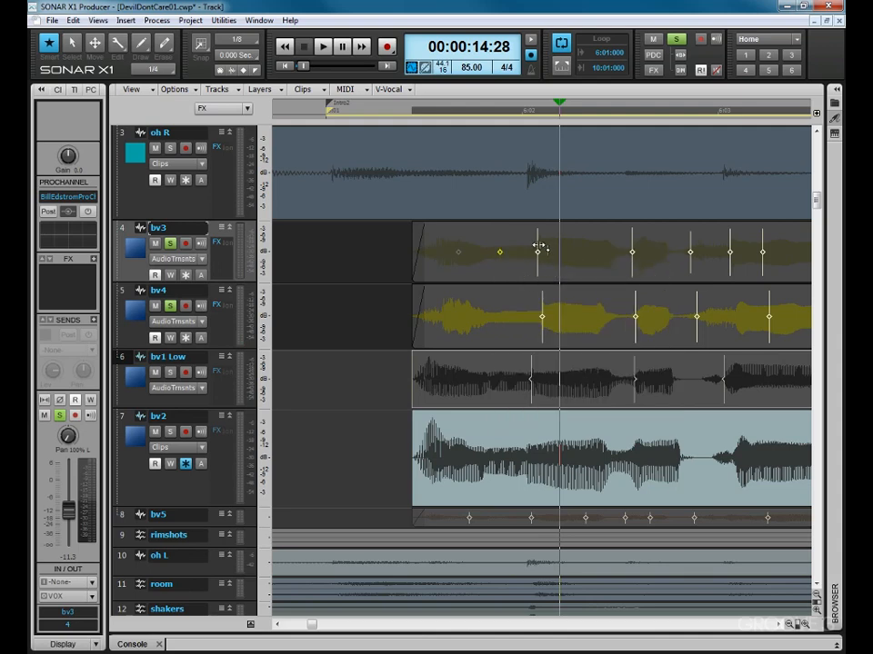
pyautogui.moveTo(539, 246); pyautogui.dragTo(532, 247)
pyautogui.moveTo(542, 301); pyautogui.dragTo(531, 306)
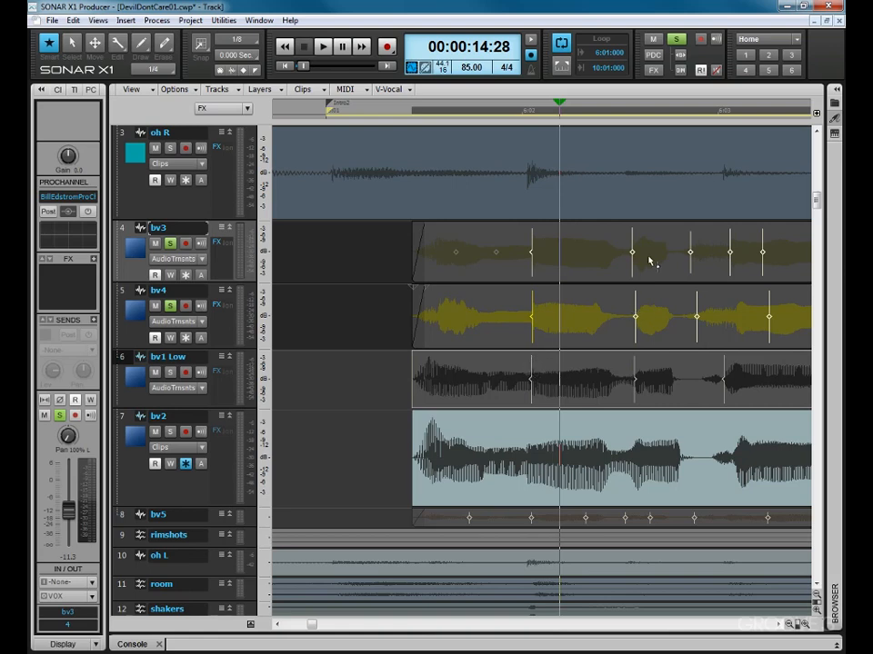
# Stretch the bv3 and bv4 transients midway between 6:02 and 6:03 into line, and pull the next notes earlier to 6:03
pyautogui.moveTo(632, 245); pyautogui.dragTo(637, 252)
pyautogui.moveTo(636, 300); pyautogui.dragTo(631, 307)
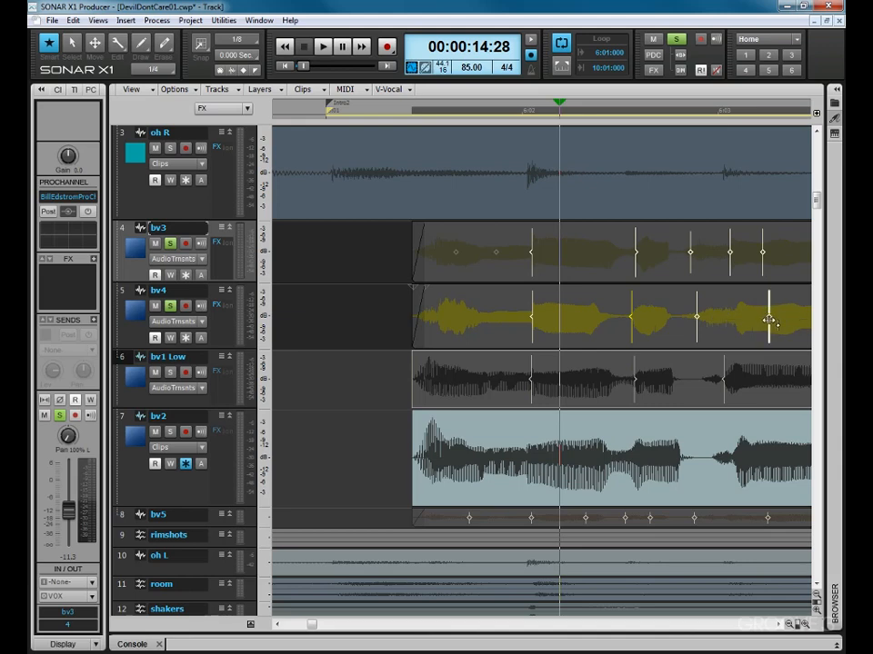
pyautogui.moveTo(770, 317); pyautogui.dragTo(736, 323)
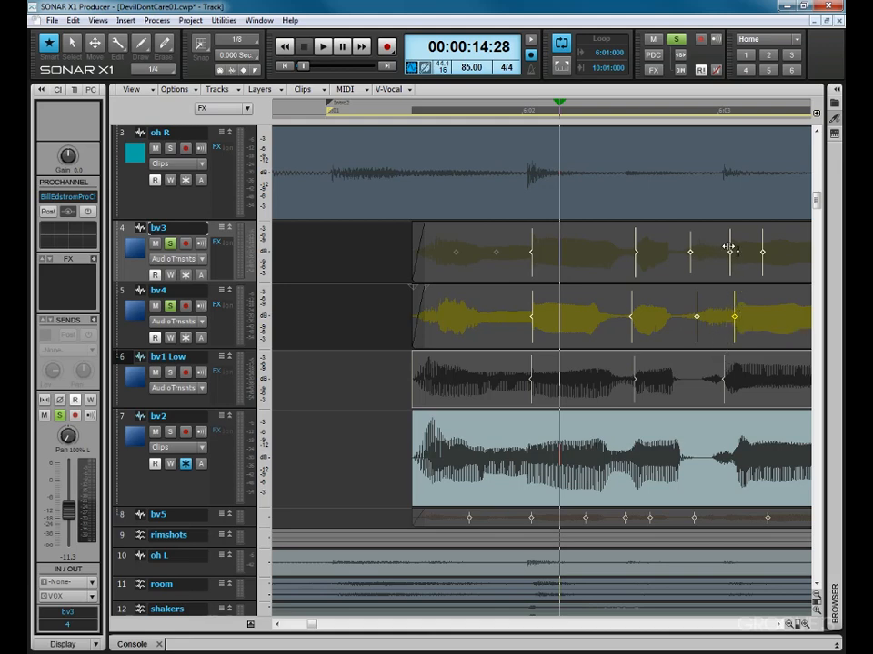
pyautogui.moveTo(730, 250); pyautogui.dragTo(727, 248)
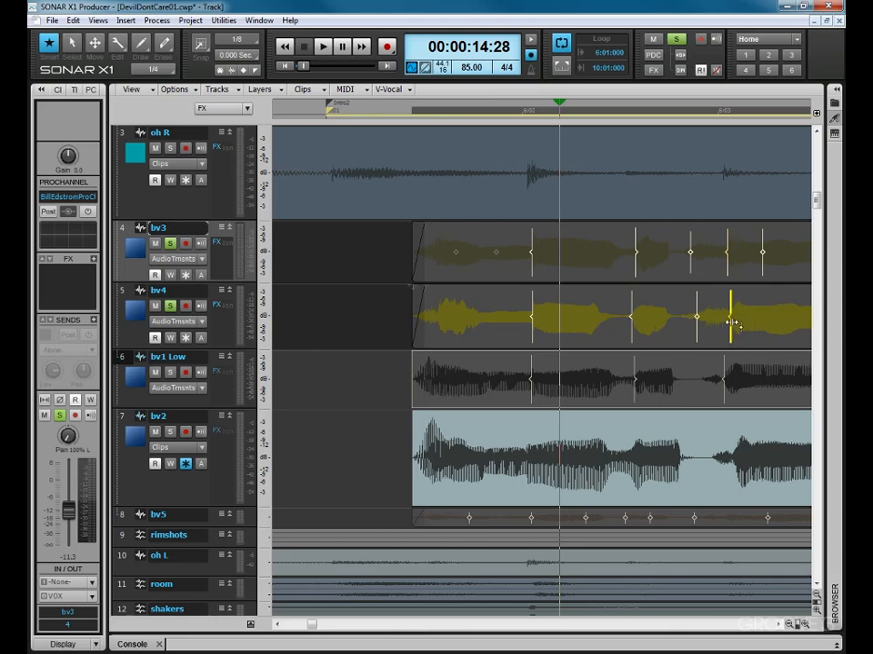
# Disable the bv3 and bv4 markers just before 6:03 and the bv3 marker just after it, and audition the phrase from its start
pyautogui.rightClick(693, 256)
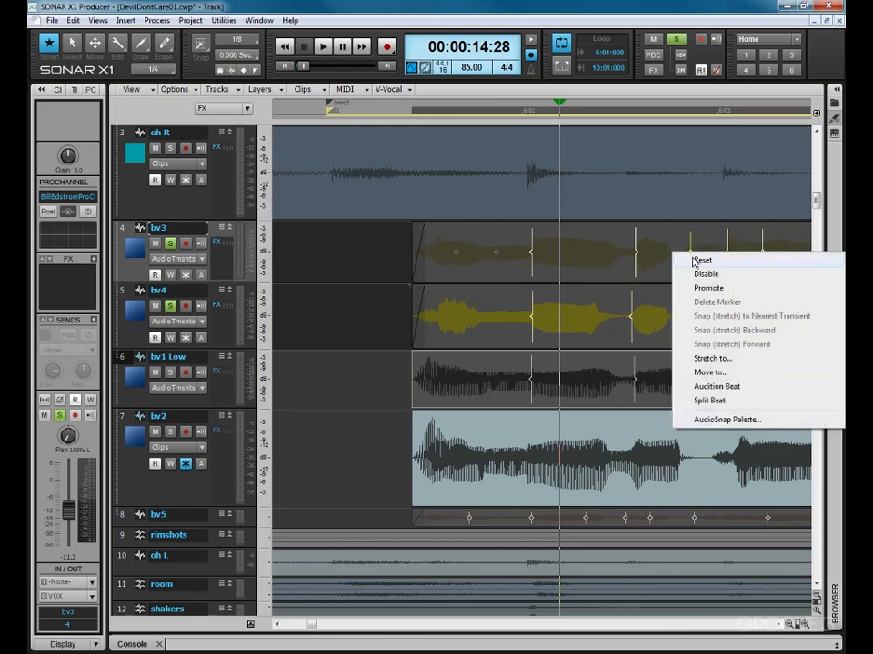
pyautogui.click(696, 274)
pyautogui.rightClick(696, 320)
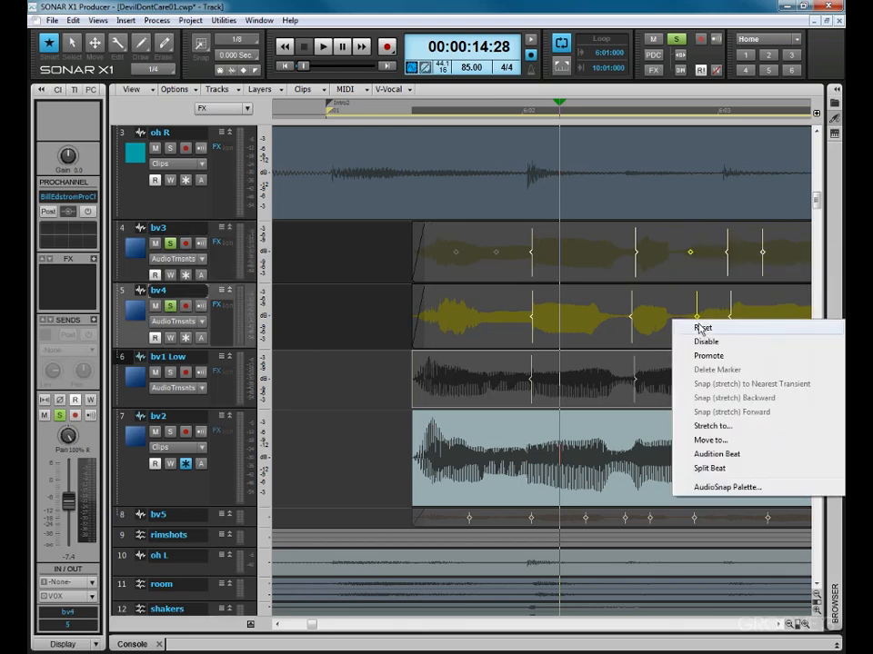
pyautogui.click(703, 341)
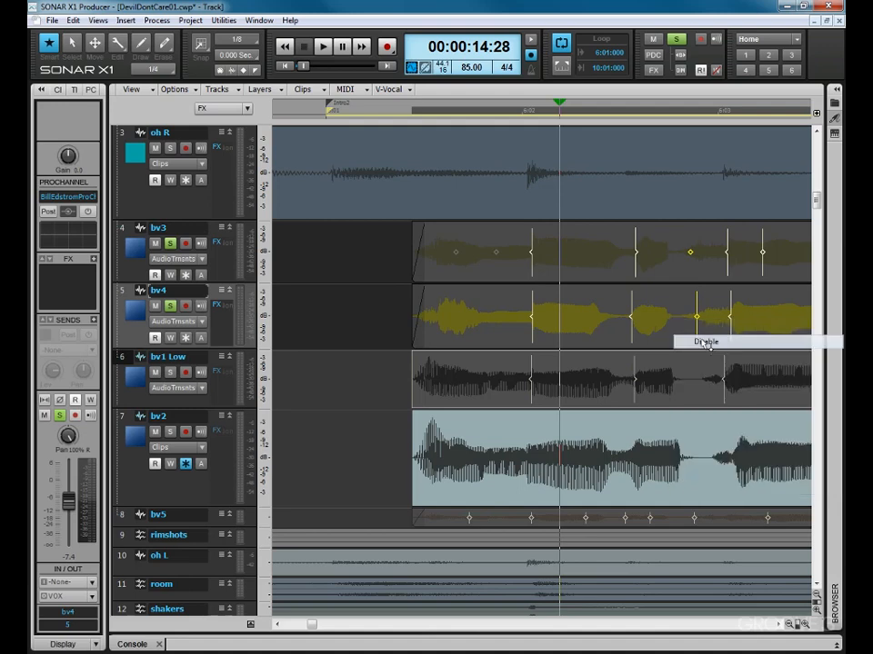
pyautogui.rightClick(762, 247)
pyautogui.click(756, 277)
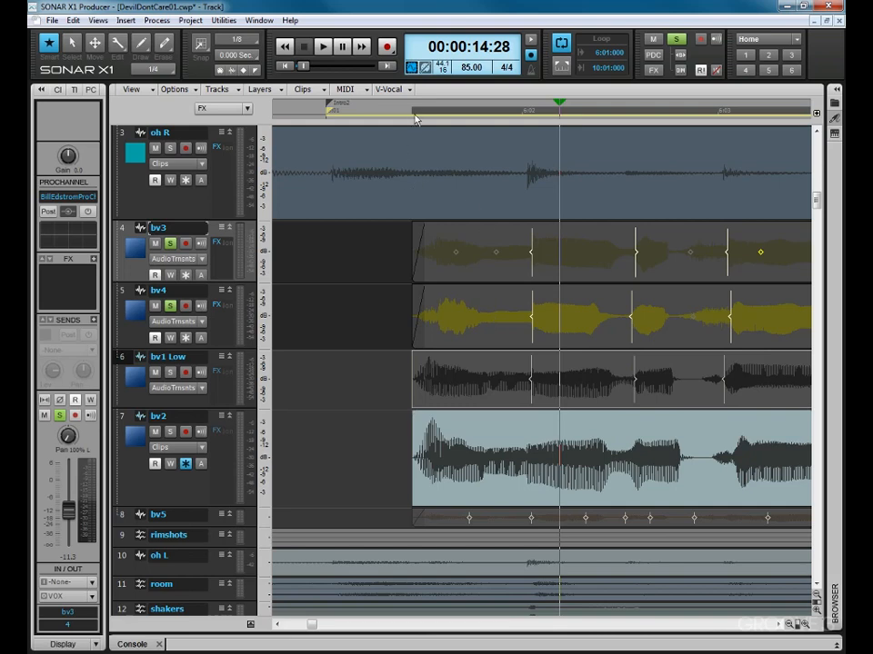
pyautogui.click(409, 107)
pyautogui.press('space')
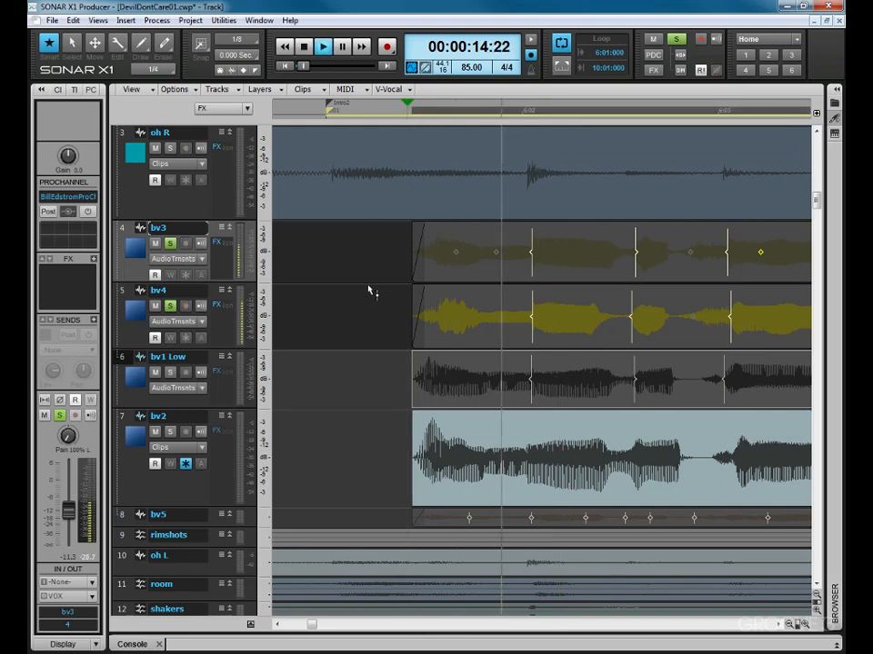
pyautogui.press('space')
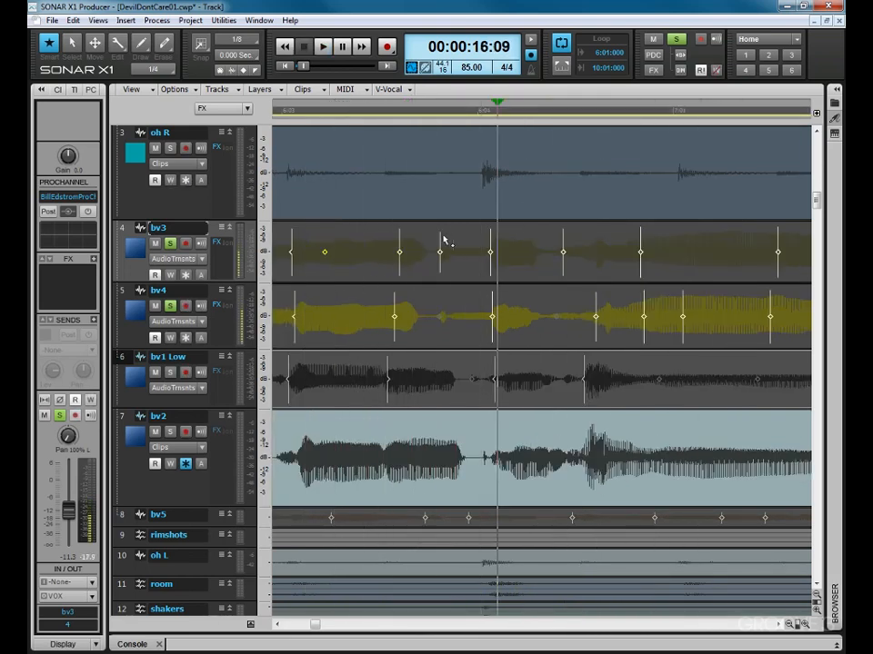
# Disable the two bv3 markers and the bv4 marker in the second half of beat 6:03, and audition from shortly after 6:03
pyautogui.rightClick(441, 252)
pyautogui.click(463, 275)
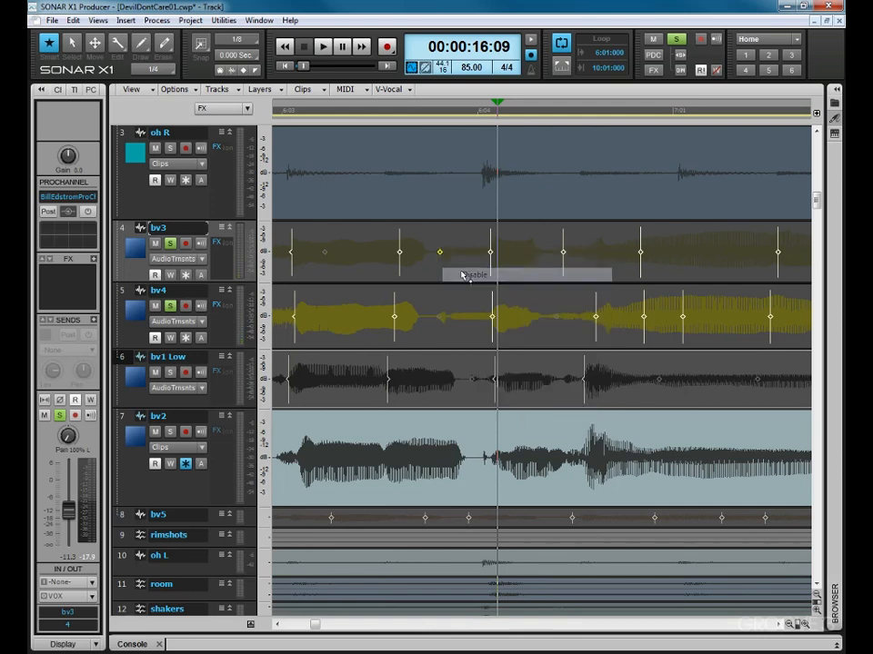
pyautogui.rightClick(401, 255)
pyautogui.click(419, 276)
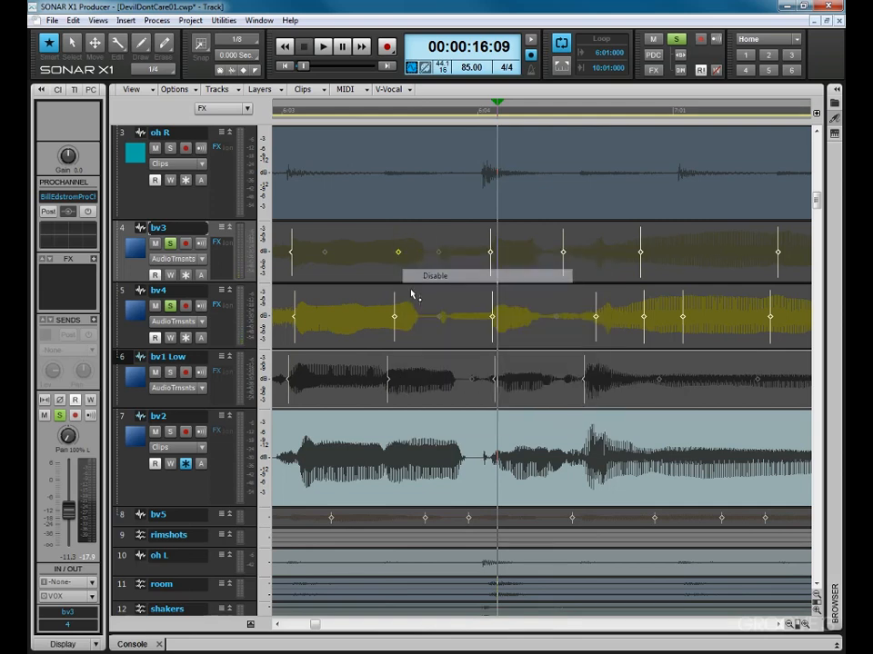
pyautogui.rightClick(394, 317)
pyautogui.click(421, 340)
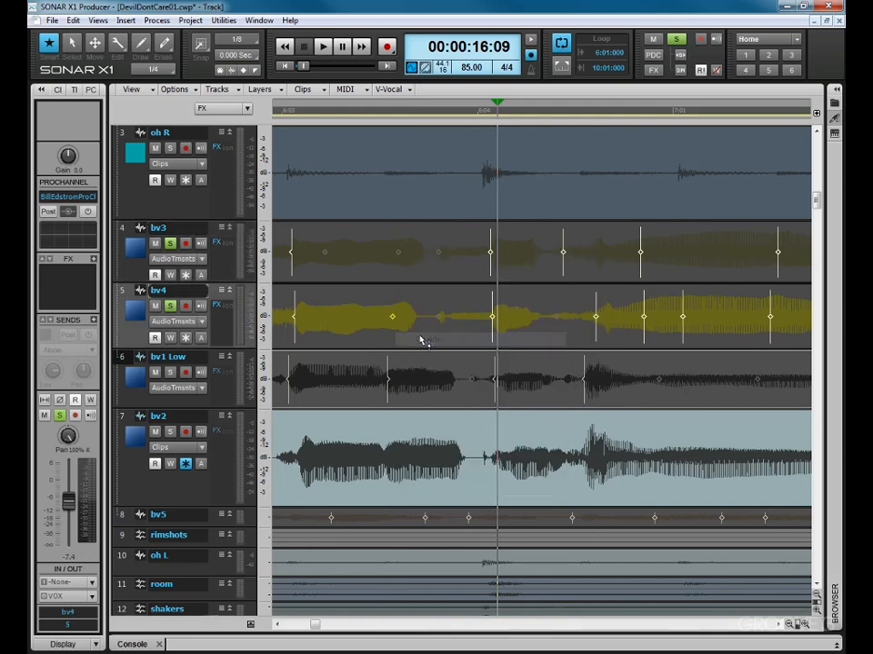
pyautogui.click(337, 116)
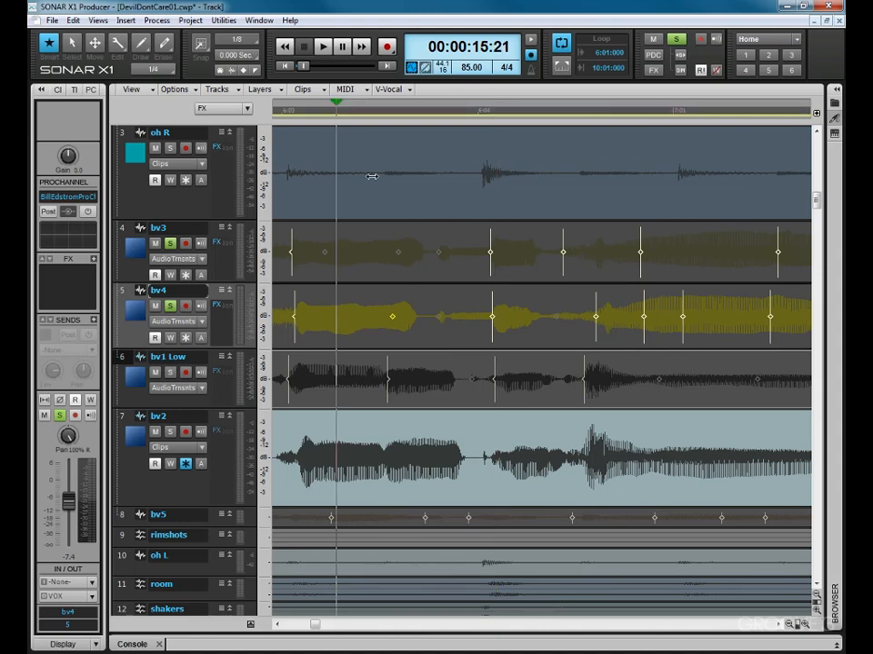
pyautogui.press('space')
pyautogui.press('space')
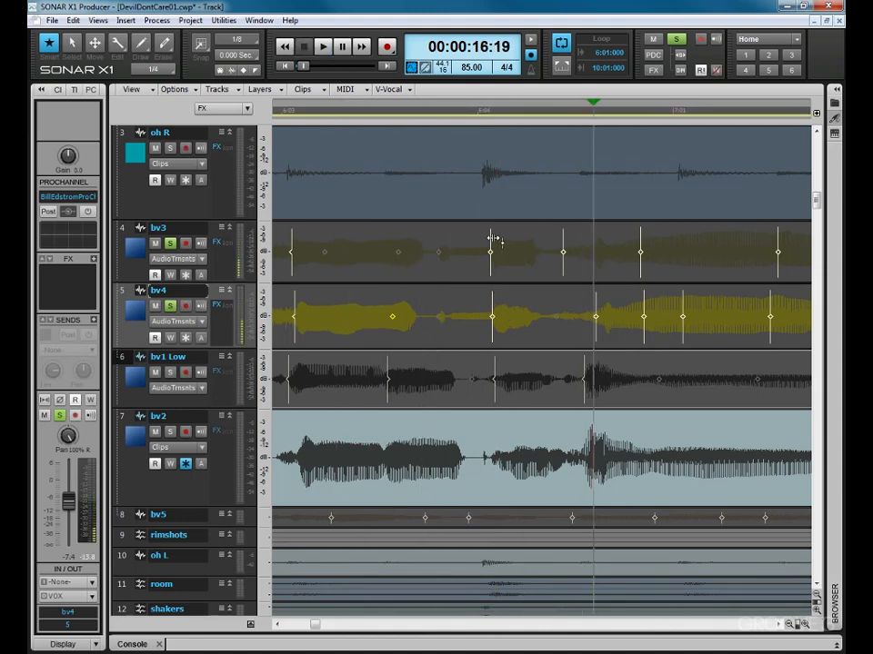
# Stretch the bv3 and bv4 transients at beat 6:04 slightly earlier to line them up
pyautogui.moveTo(493, 242); pyautogui.dragTo(490, 243)
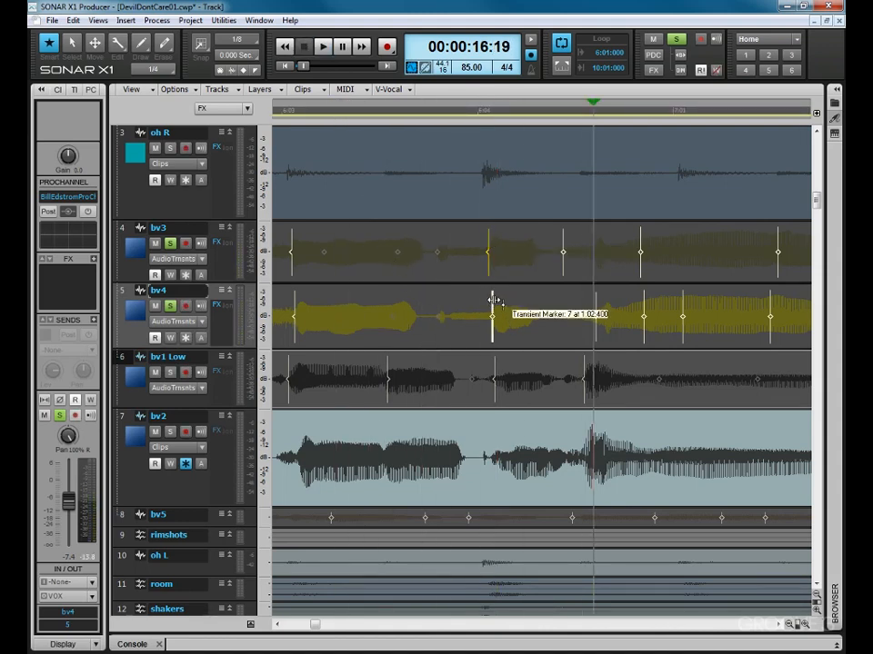
pyautogui.moveTo(492, 309); pyautogui.dragTo(488, 307)
pyautogui.moveTo(488, 246); pyautogui.dragTo(488, 247)
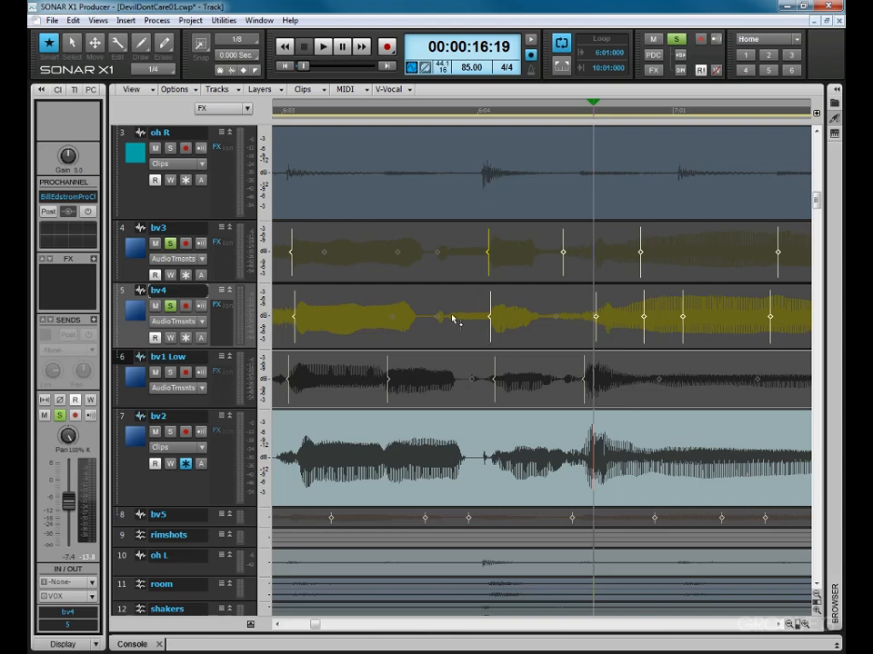
# Disable the bv3 marker midway between 6:04 and 7:01, and audition both tracks through to 7:02
pyautogui.rightClick(562, 257)
pyautogui.click(563, 277)
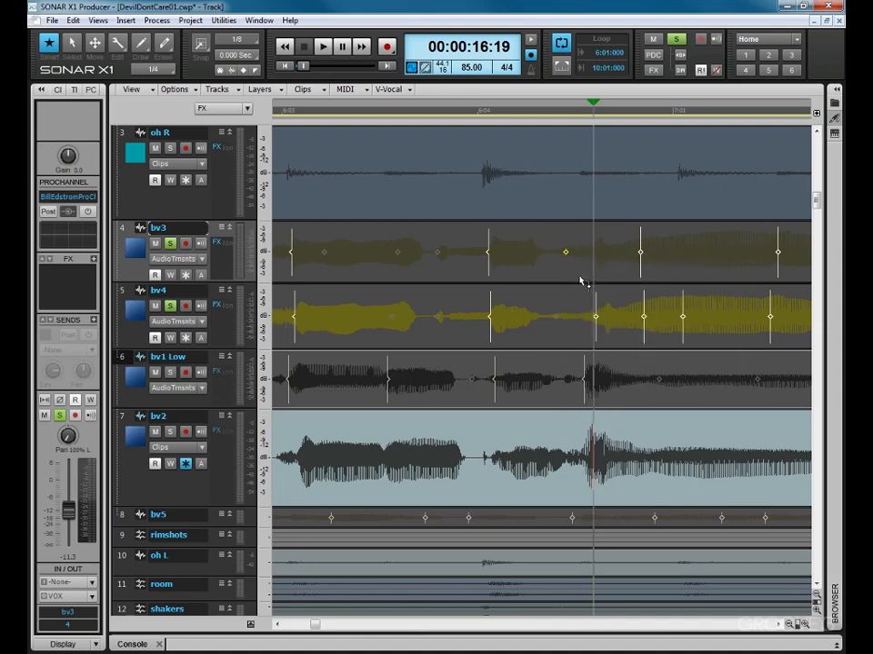
pyautogui.click(579, 293)
pyautogui.press('space')
pyautogui.press('space')
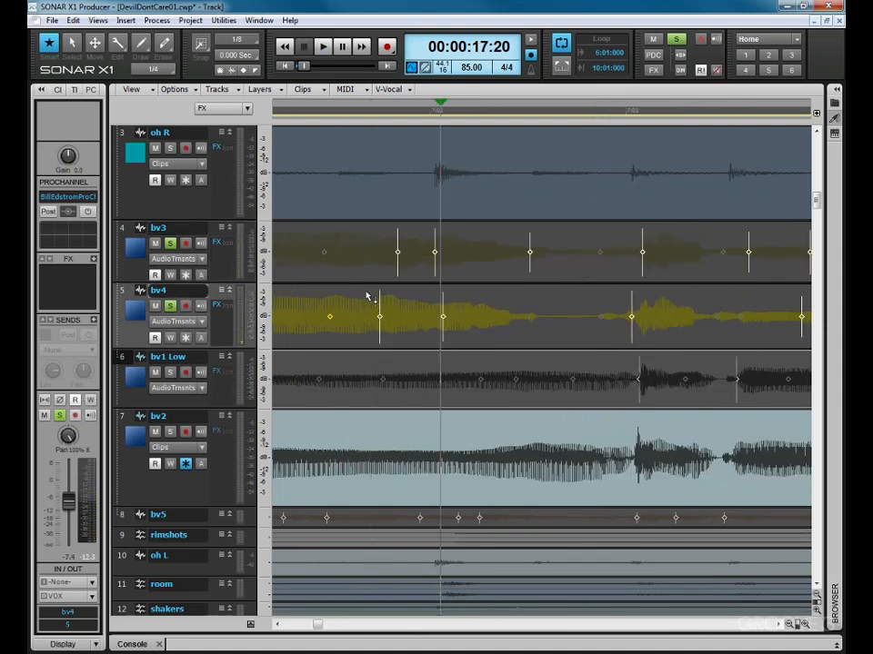
# Disable the bv3 and bv4 transient markers around beat 7:02 inside the sustained note
pyautogui.moveTo(369, 225); pyautogui.dragTo(472, 356)
pyautogui.rightClick(444, 316)
pyautogui.click(471, 338)
pyautogui.rightClick(397, 252)
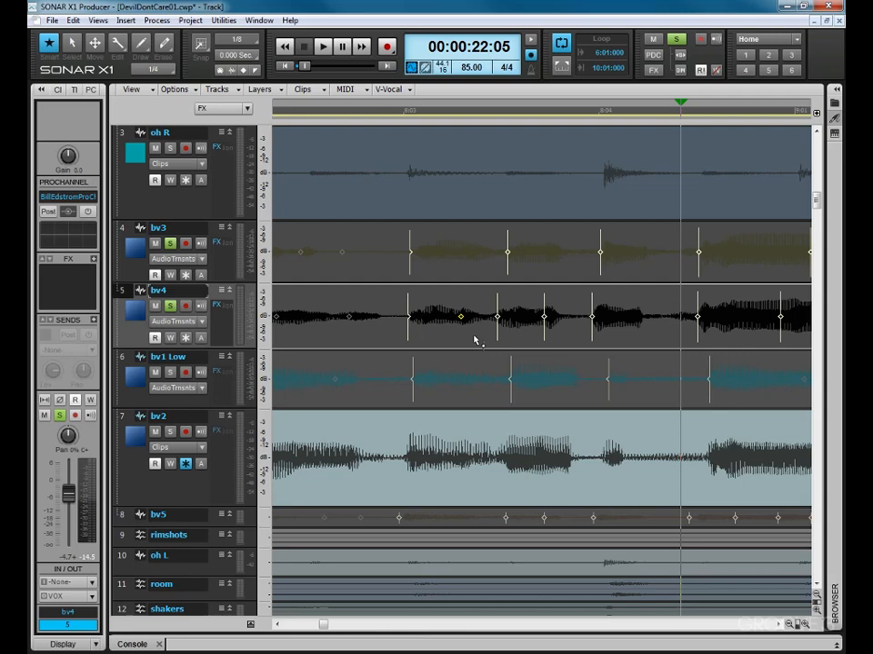
# Audition the full mix with bv5 muted from just before Intro2 through the end of the background vocals
pyautogui.scroll(1, 475, 340)
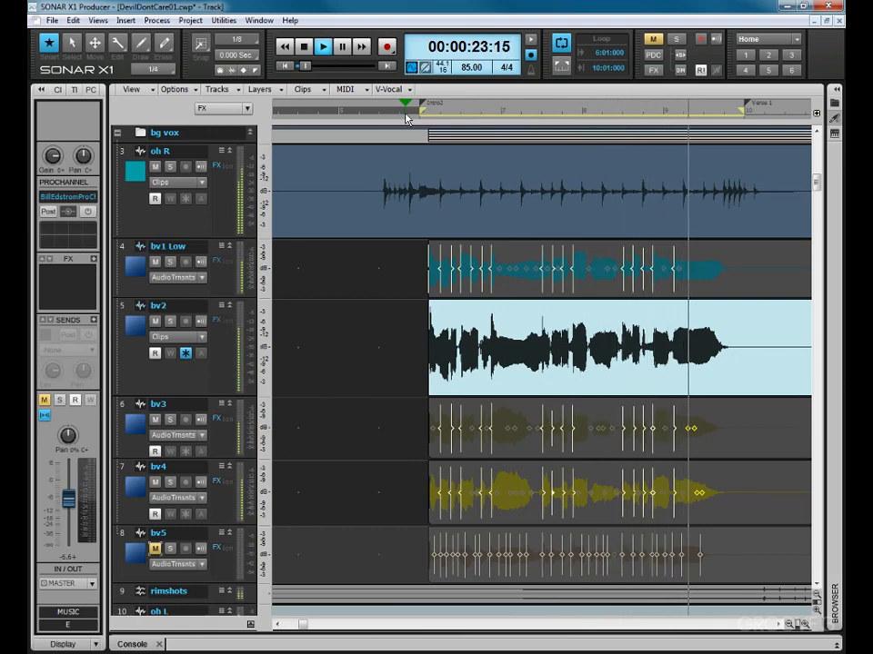
pyautogui.press('space')
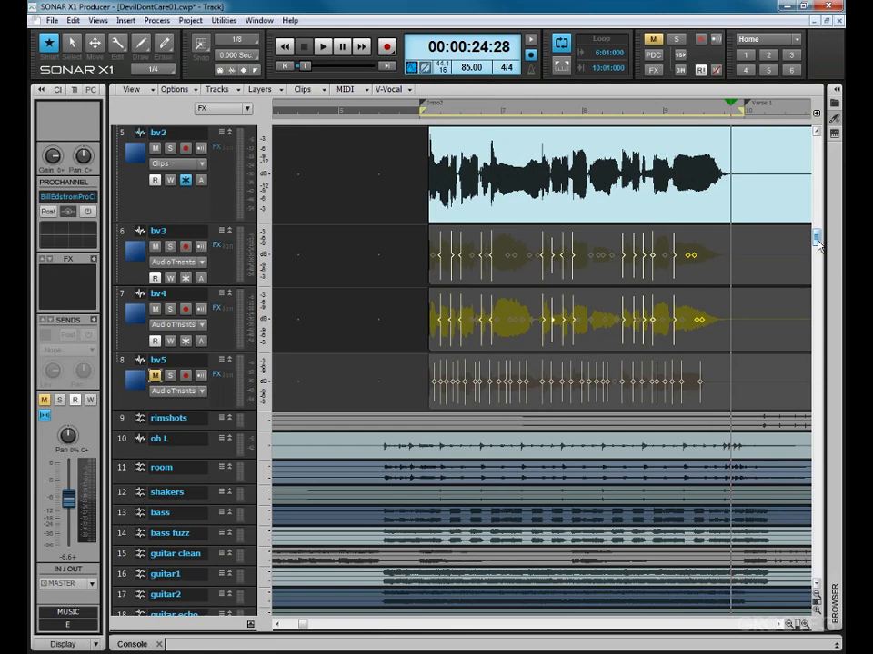
# Add a transient marker to bv1 Low in the silence after the final note, between 9:04 and 10:01
pyautogui.hotkey('ctrl', 'Right')
pyautogui.hotkey('ctrl', 'Right')
pyautogui.hotkey('ctrl', 'Right')
pyautogui.hotkey('ctrl', 'Right')
pyautogui.hotkey('ctrl', 'Right')
pyautogui.hotkey('ctrl', 'Right')
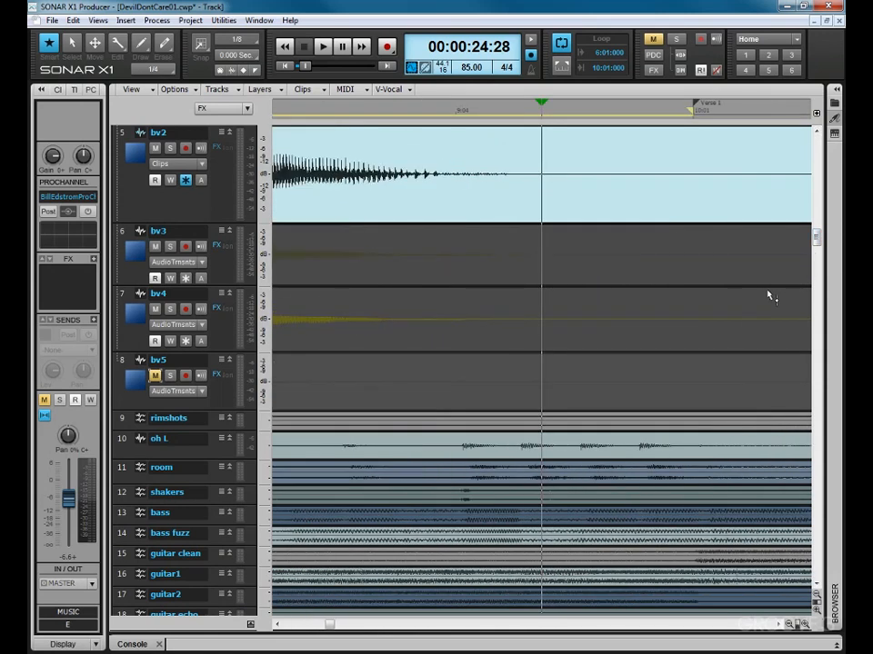
pyautogui.hotkey('ctrl', 'Left')
pyautogui.hotkey('ctrl', 'Left')
pyautogui.hotkey('ctrl', 'Left')
pyautogui.hotkey('ctrl', 'Left')
pyautogui.hotkey('ctrl', 'Left')
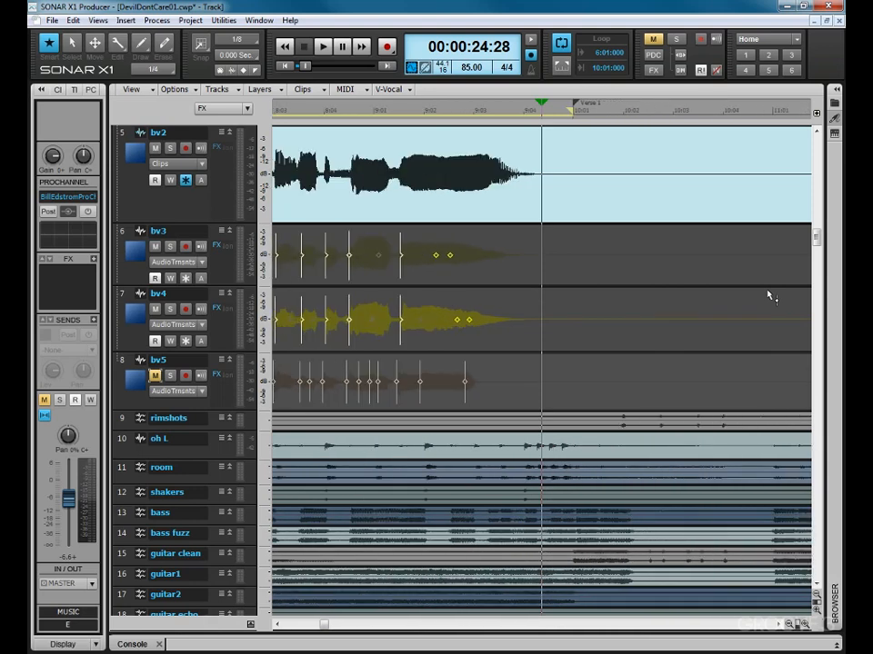
pyautogui.scroll(1, 488, 386)
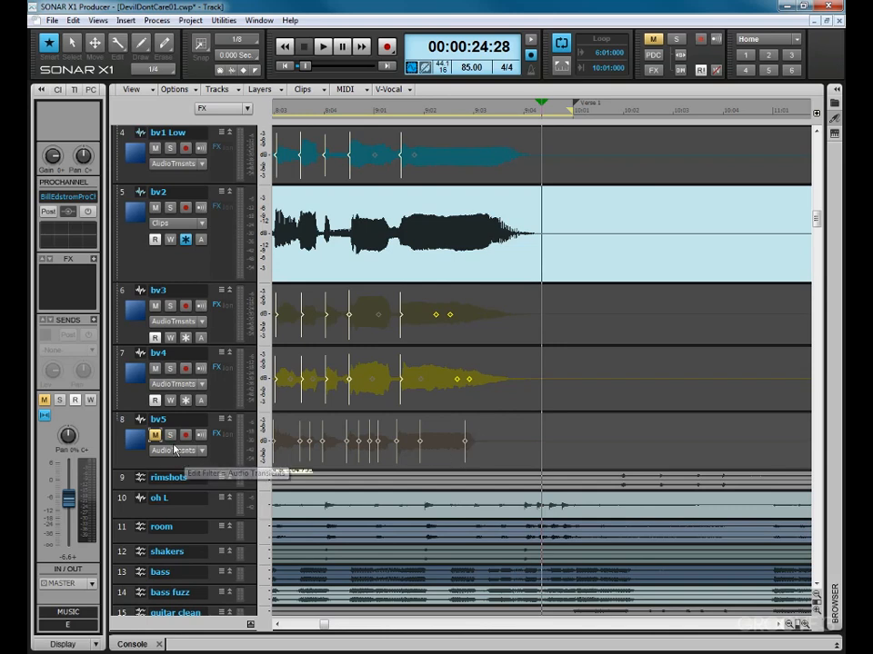
pyautogui.scroll(2, 287, 465)
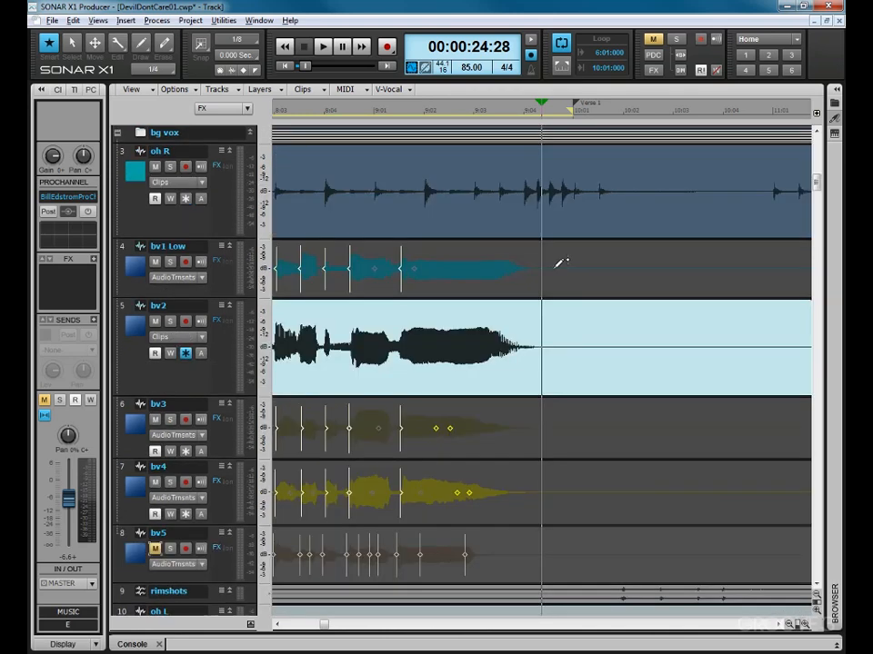
pyautogui.click(553, 266)
# Show the audio transients on bv2 and add a marker just past the end of its final note, shortly after 9:04
pyautogui.click(550, 352)
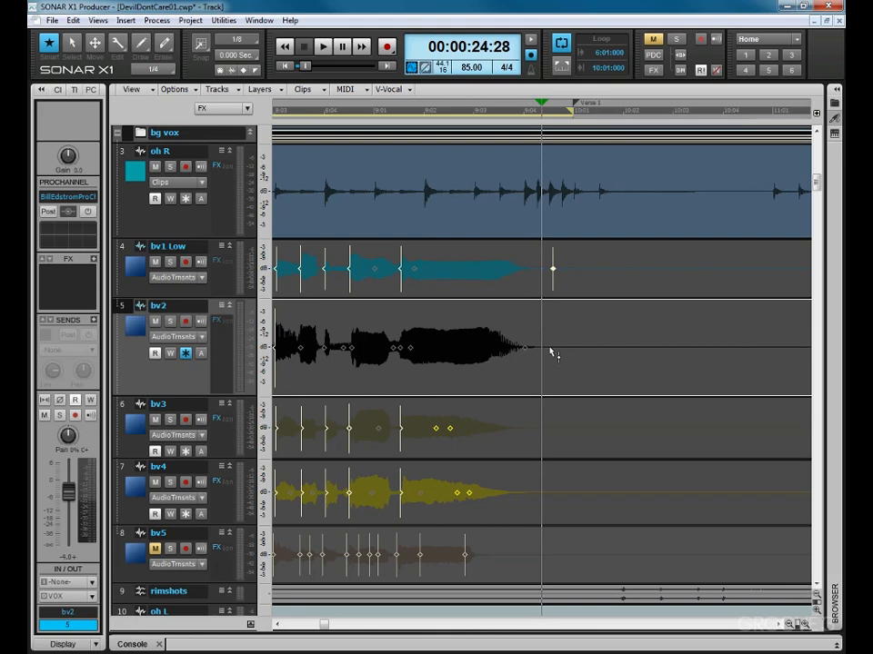
pyautogui.click(548, 351)
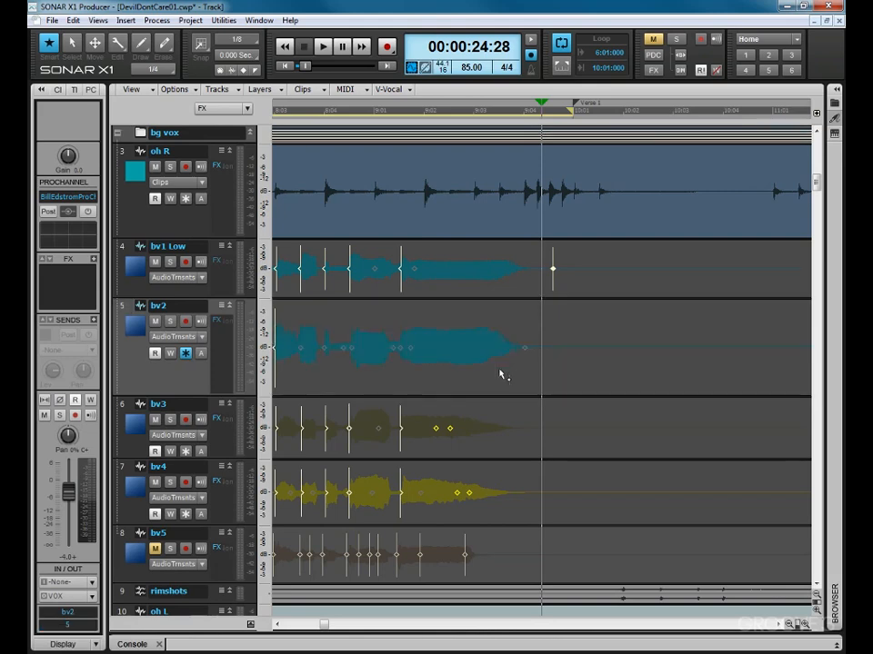
pyautogui.click(546, 345)
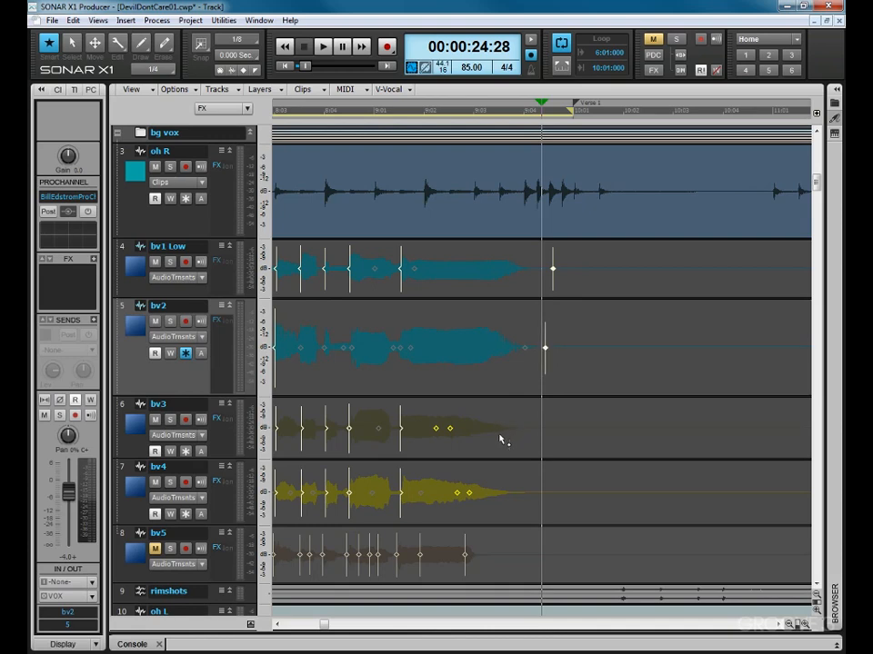
# Stretch the end markers of bv2 and bv1 Low back to just before 9:04 so their final notes end together
pyautogui.moveTo(545, 333); pyautogui.dragTo(512, 345)
pyautogui.moveTo(553, 268); pyautogui.dragTo(516, 267)
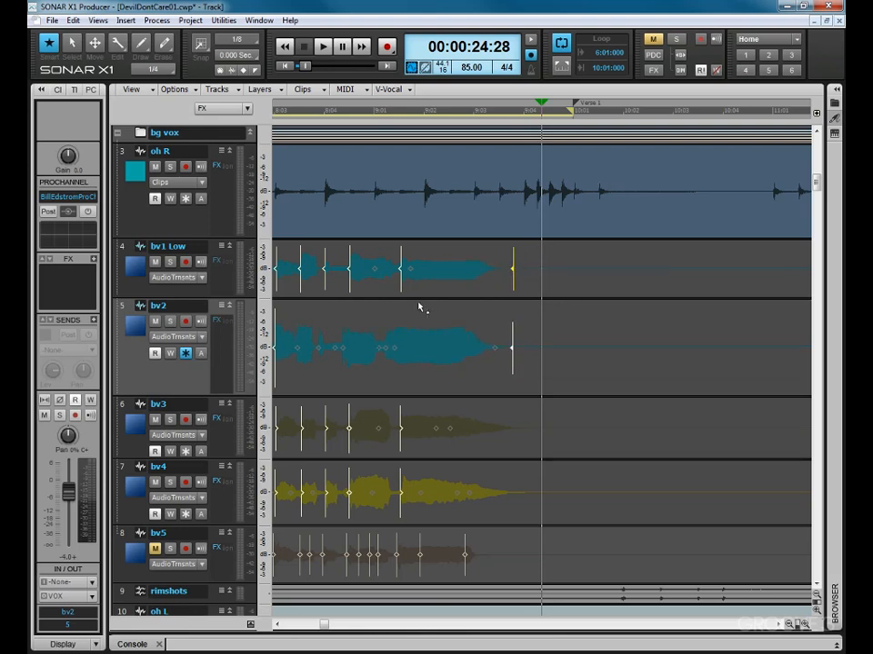
# Enable the bv2 marker midway between 8:04 and 9:01, align it with the neighbouring tracks' markers, and audition the phrase
pyautogui.rightClick(341, 348)
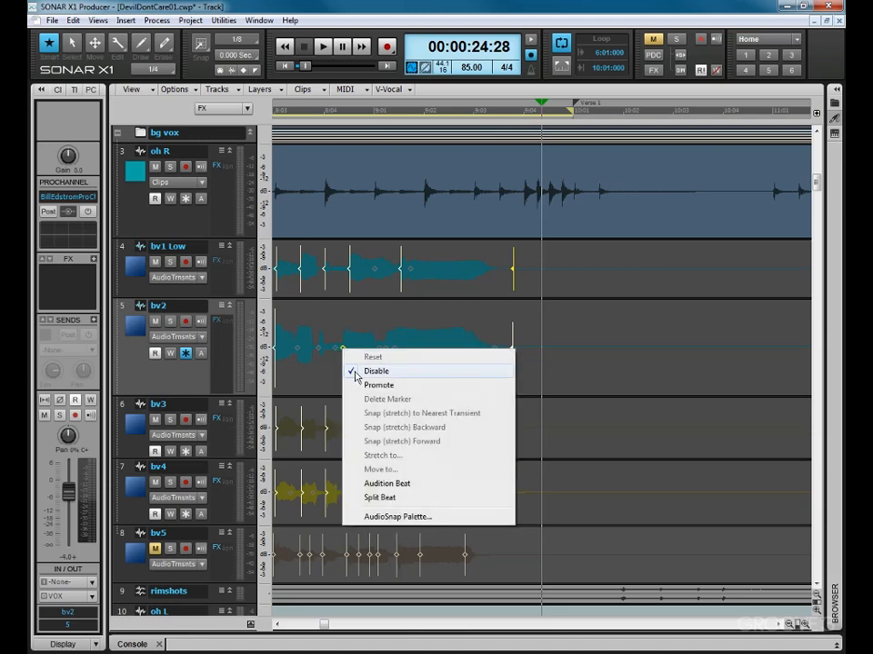
pyautogui.click(356, 383)
pyautogui.moveTo(342, 338); pyautogui.dragTo(346, 338)
pyautogui.click(309, 111)
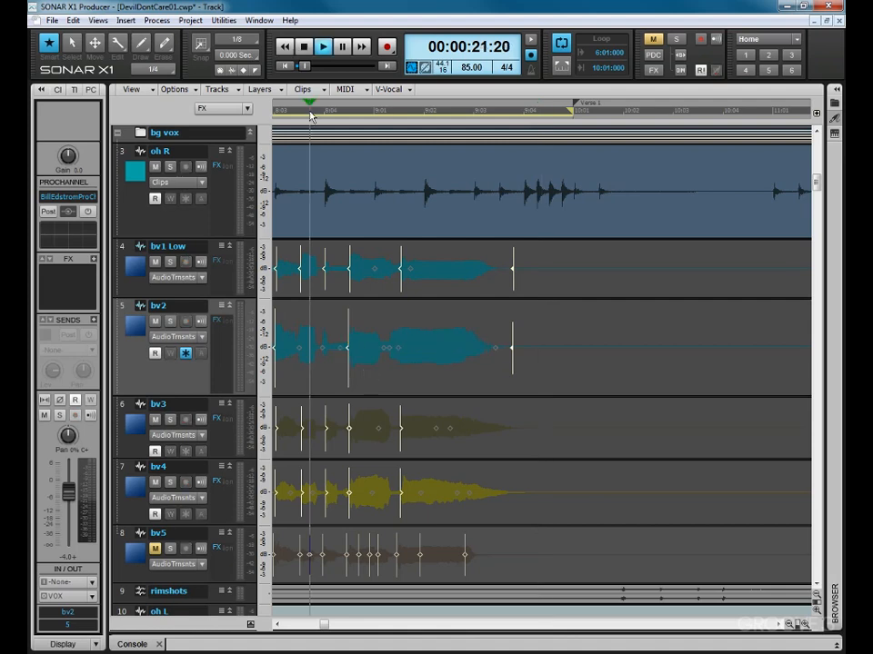
pyautogui.press('space')
pyautogui.press('space')
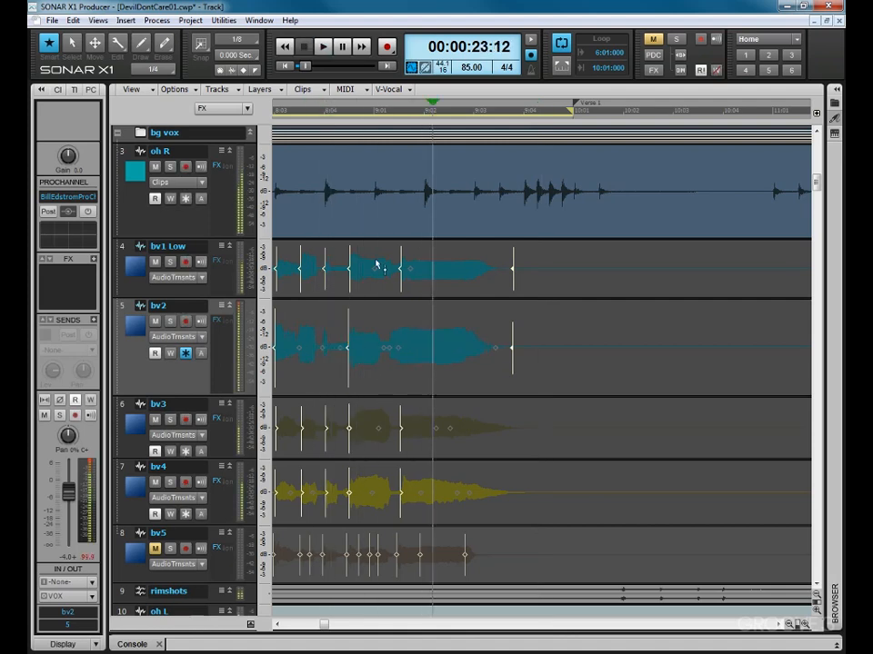
# Enable the bv2 marker at the final note's start and stretch it to about 9:01:480, in line with the other tracks
pyautogui.click(390, 111)
pyautogui.scroll(5, 390, 111)
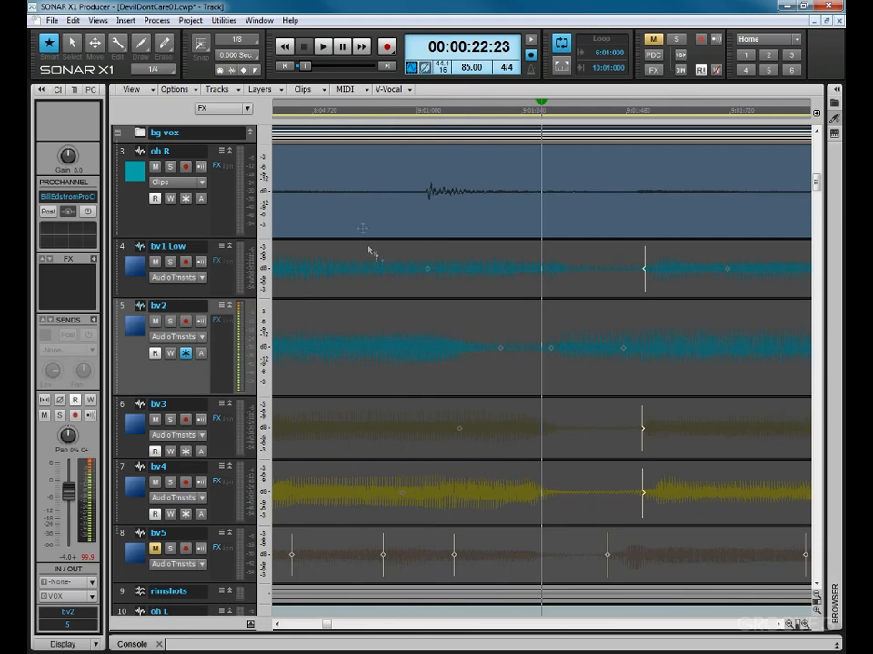
pyautogui.rightClick(550, 347)
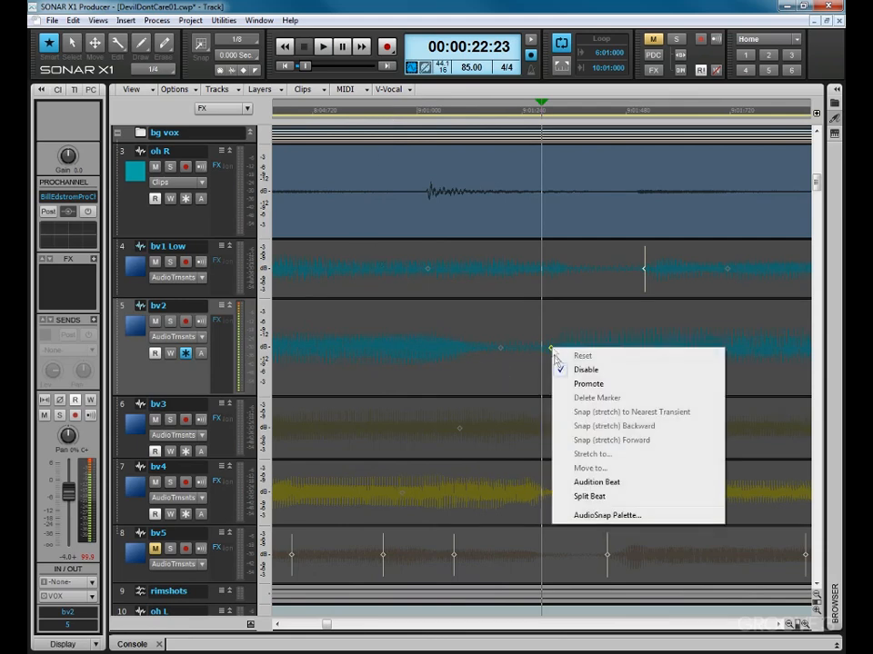
pyautogui.click(564, 369)
pyautogui.moveTo(552, 348)
pyautogui.mouseDown()
pyautogui.moveTo(623, 338)
pyautogui.moveTo(649, 346)
pyautogui.moveTo(640, 344)
pyautogui.mouseUp()
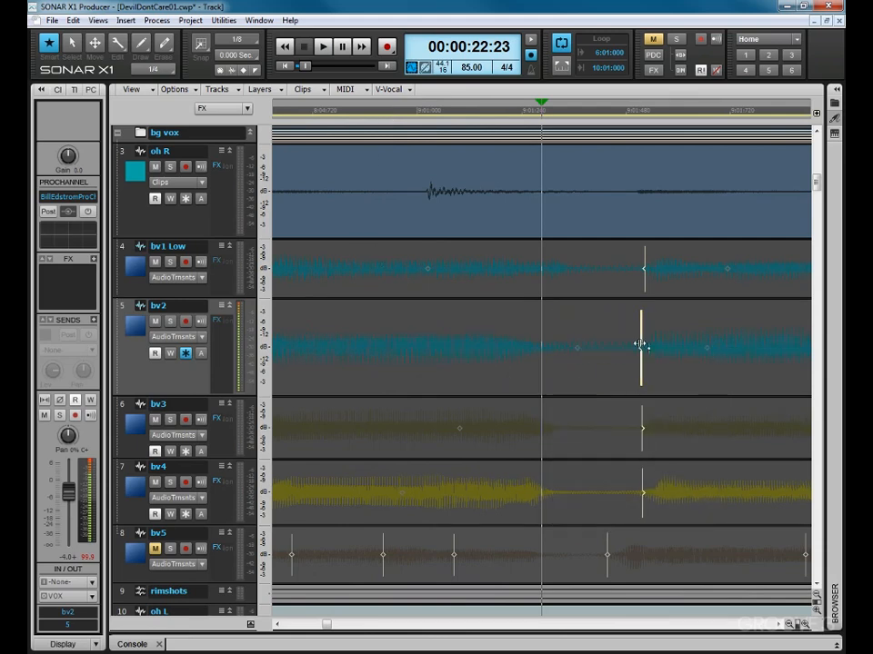
# Audition the background vocals in the mix from just after bar 8 through the end of the final note
pyautogui.scroll(-5, 579, 368)
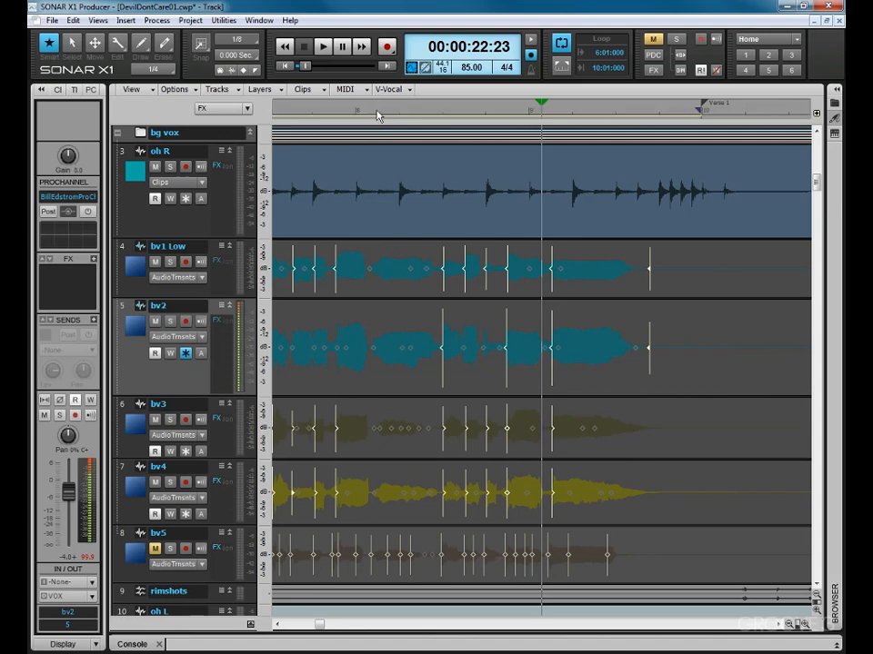
pyautogui.click(377, 113)
pyautogui.press('space')
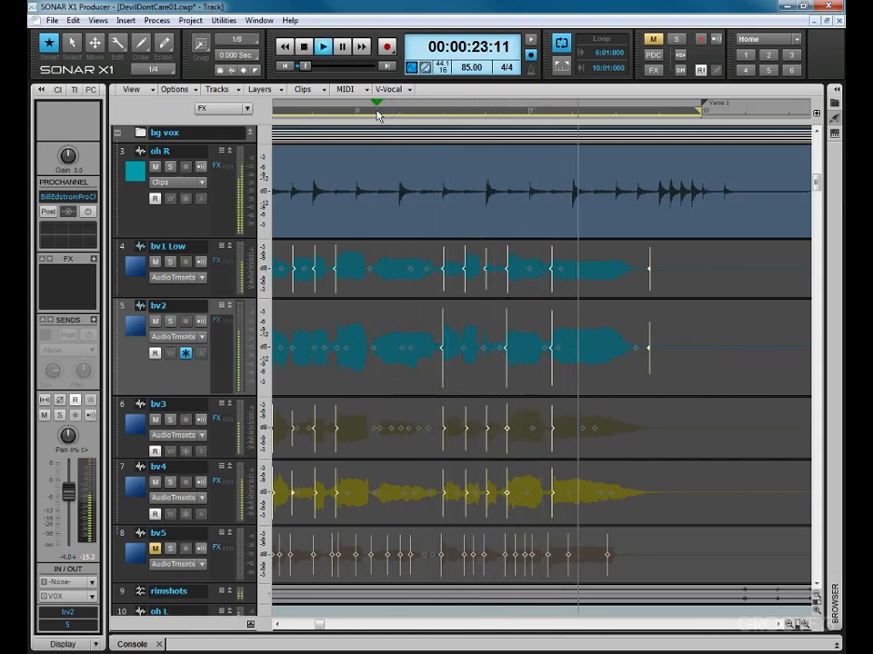
pyautogui.press('space')
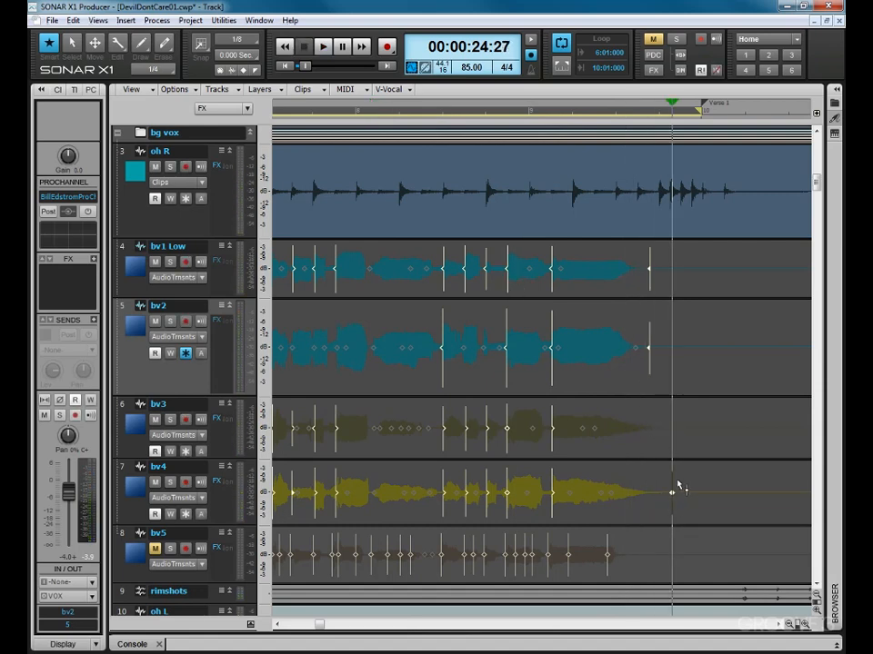
# Add a bv4 marker past the final note, stretch it earlier toward the bv1 Low and bv2 endings, and audition the passage
pyautogui.moveTo(674, 492); pyautogui.dragTo(657, 483)
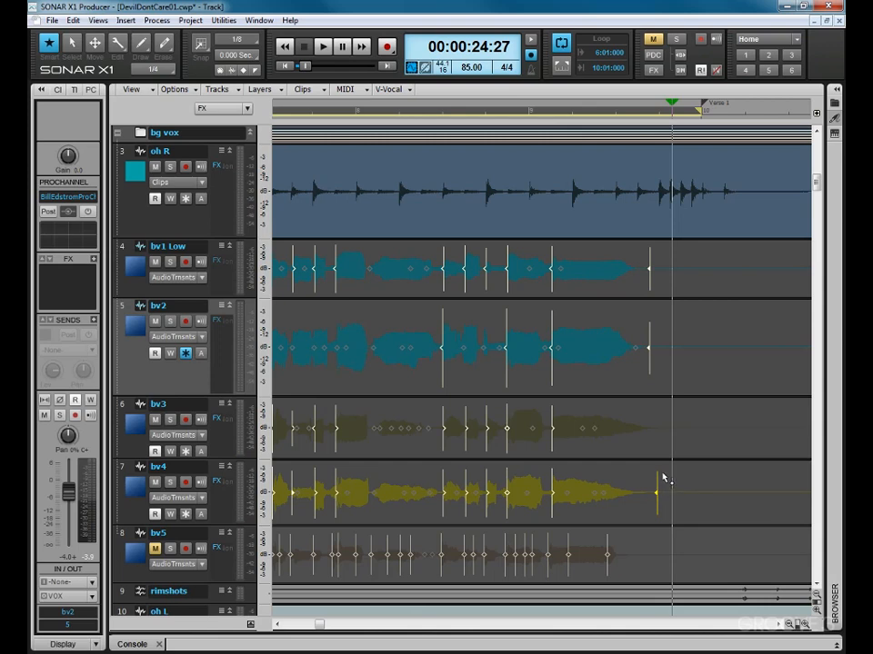
pyautogui.click(407, 113)
pyautogui.press('space')
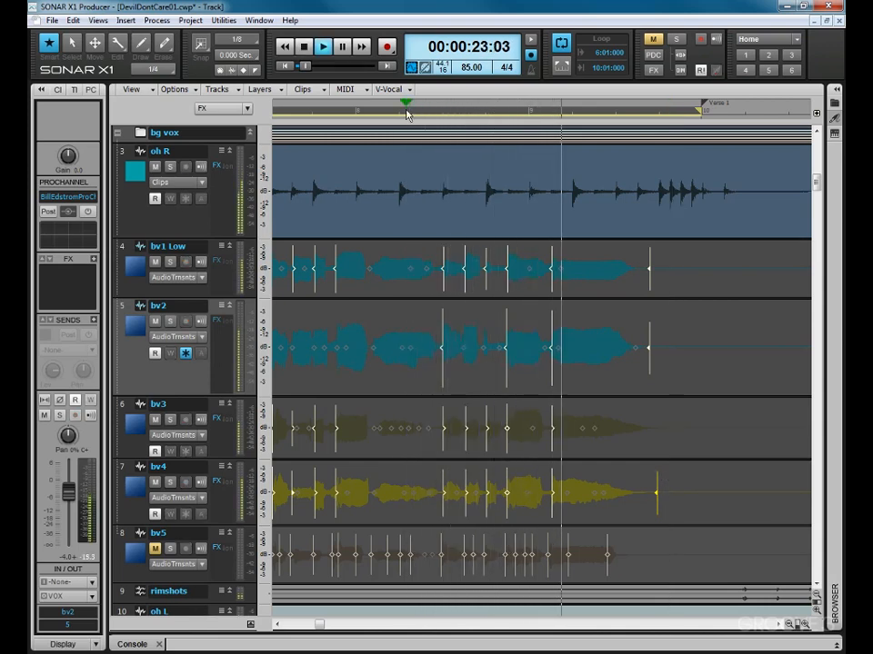
pyautogui.press('space')
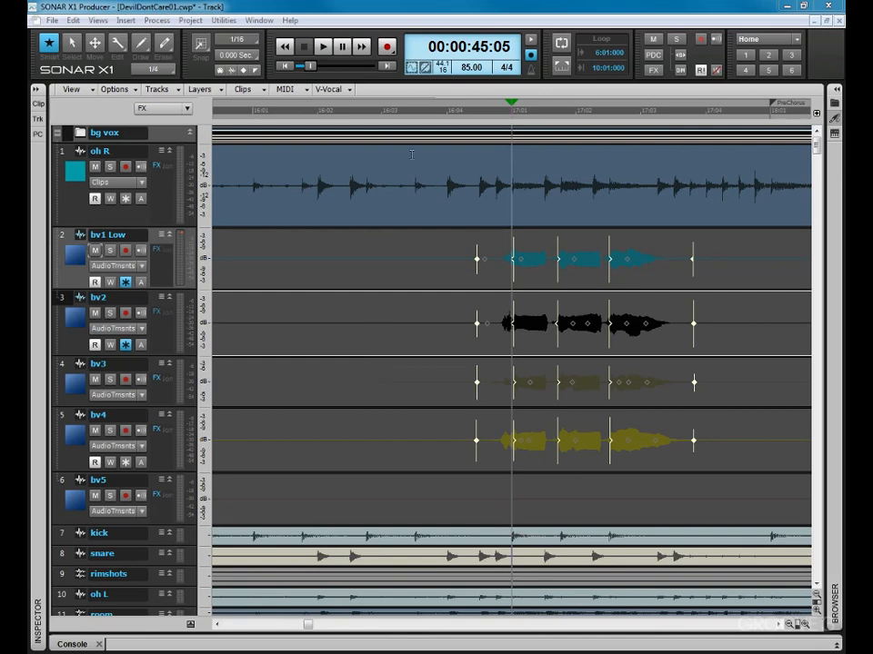
# Audition the background vocal phrase at bar 17 in the full mix, starting just before 16:04
pyautogui.click(431, 107)
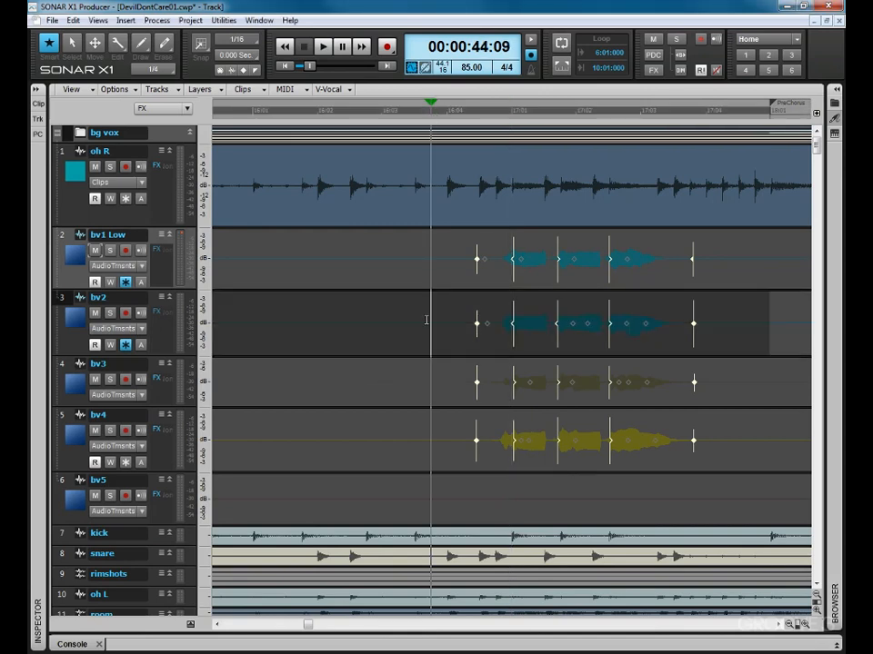
pyautogui.press('space')
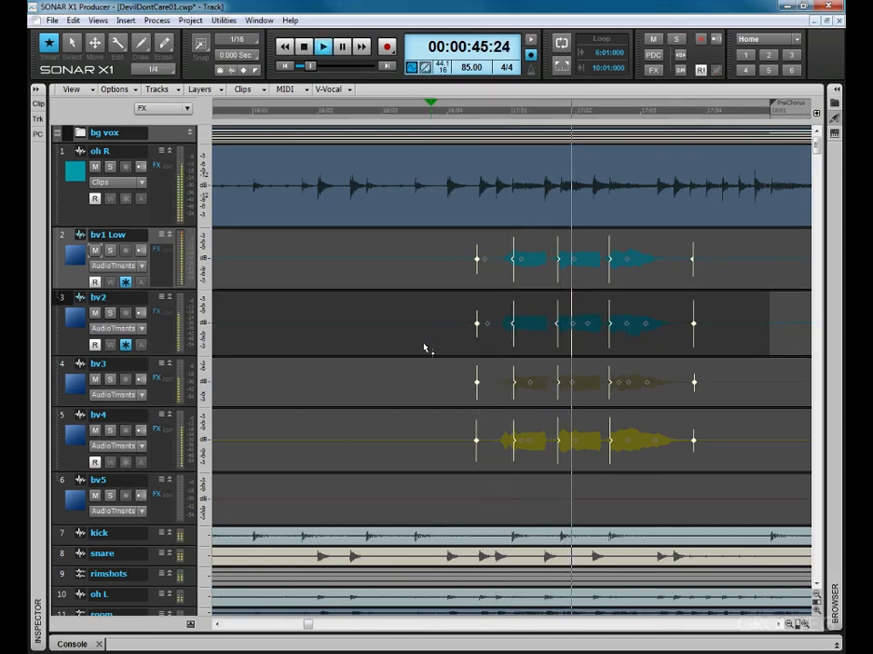
pyautogui.press('space')
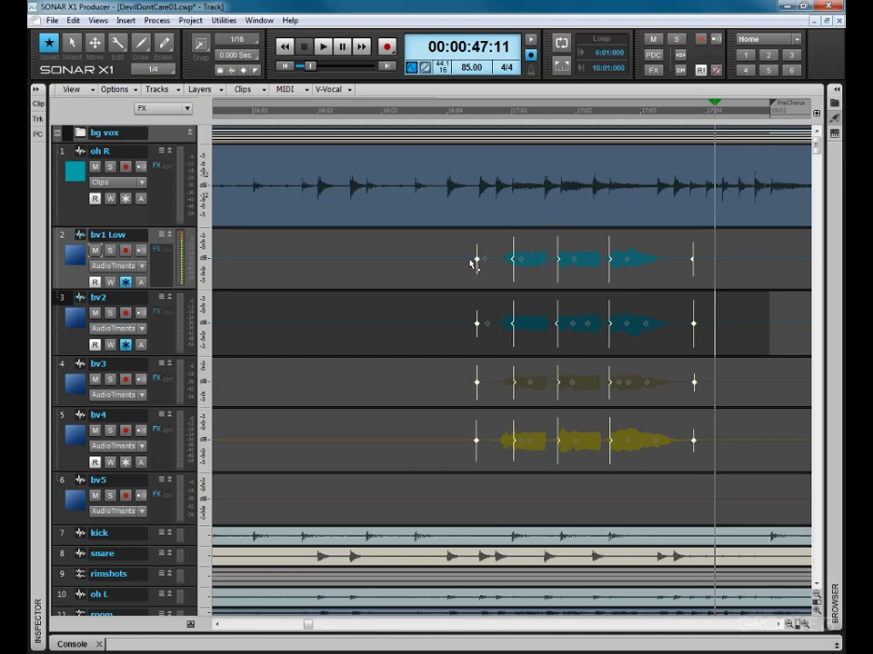
# Add transient markers to bv4, bv3, bv2 and bv1 Low in the silence after the phrase, between 17:04 and 18:01
pyautogui.click(742, 441)
pyautogui.click(745, 382)
pyautogui.click(741, 323)
pyautogui.click(734, 259)
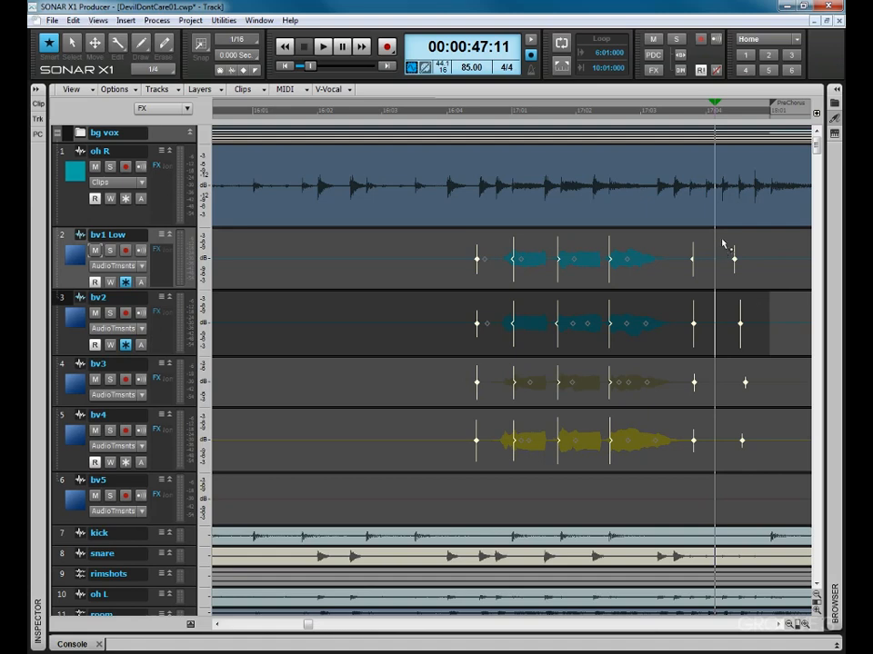
# Select the four added markers between 17:04 and 18:01 across bv1 Low to bv4 and delete them
pyautogui.moveTo(725, 240); pyautogui.dragTo(769, 465)
pyautogui.rightClick(735, 260)
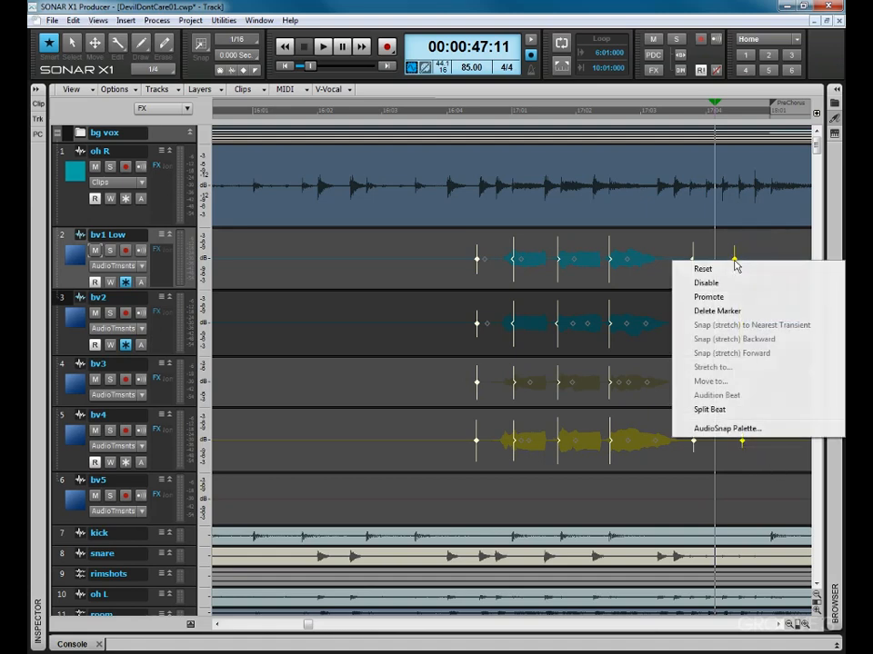
pyautogui.click(732, 312)
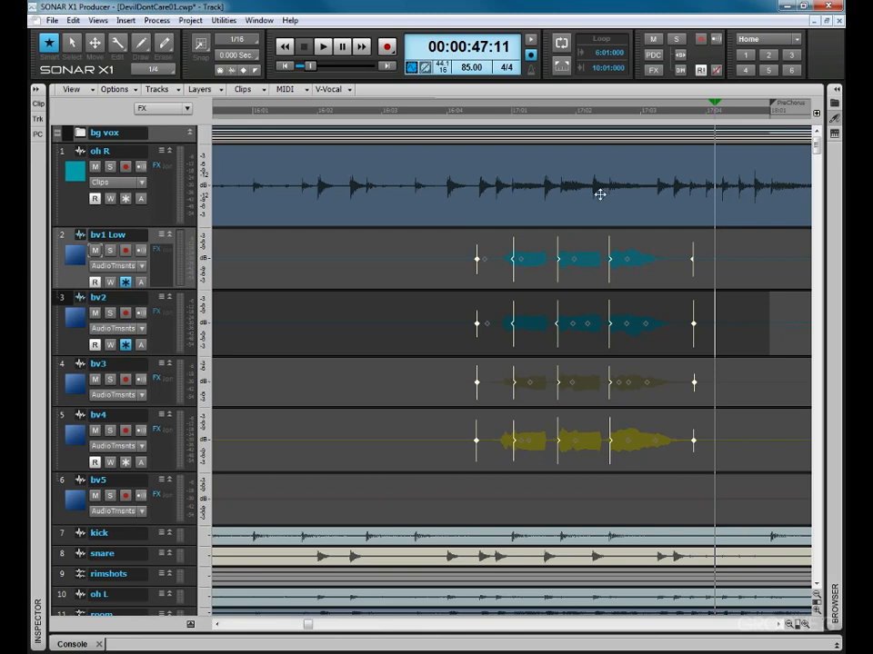
# Solo bv4 and audition its first note entering at 17:01, starting from the silence before it
pyautogui.click(509, 114)
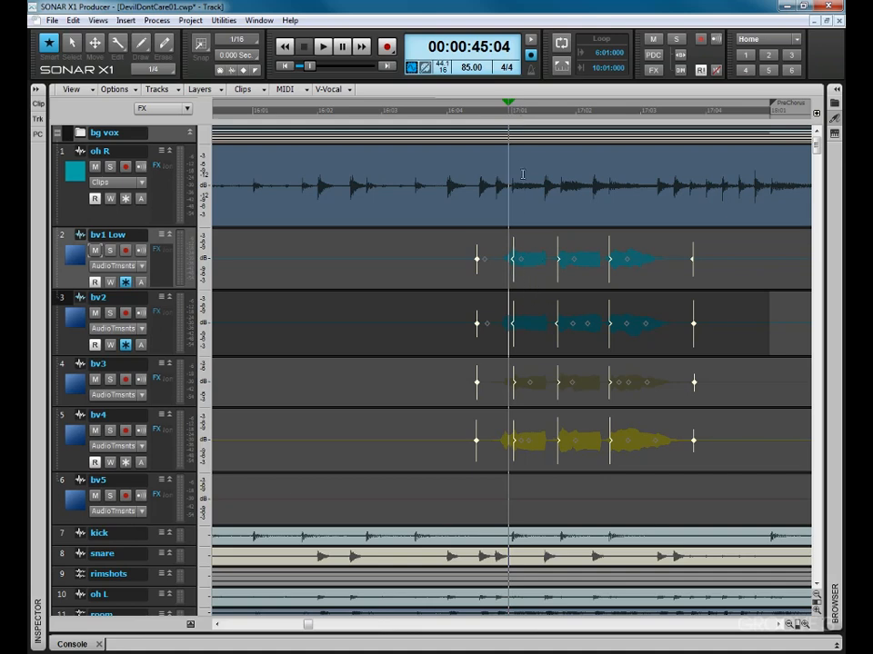
pyautogui.click(506, 113)
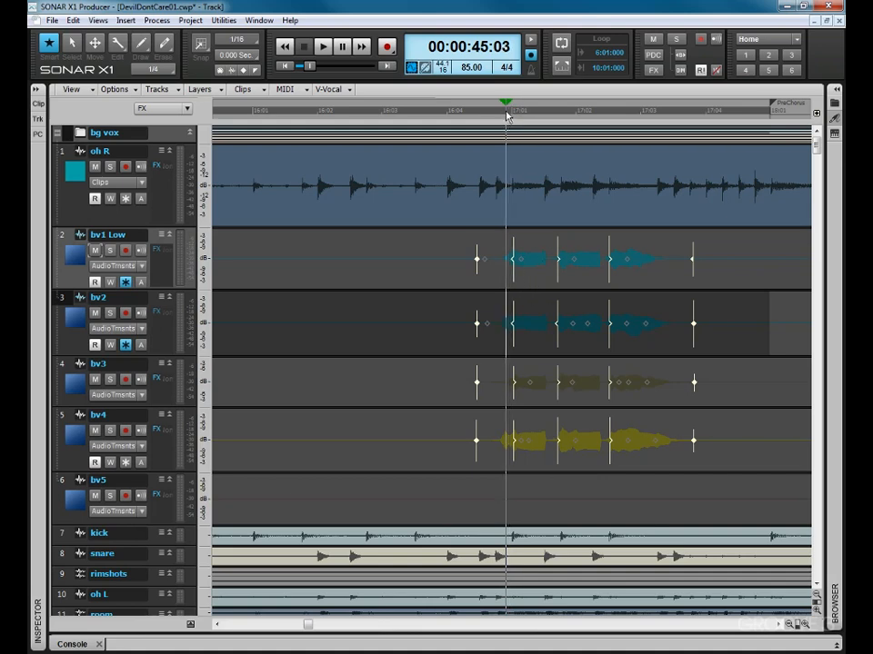
pyautogui.scroll(2, 506, 115)
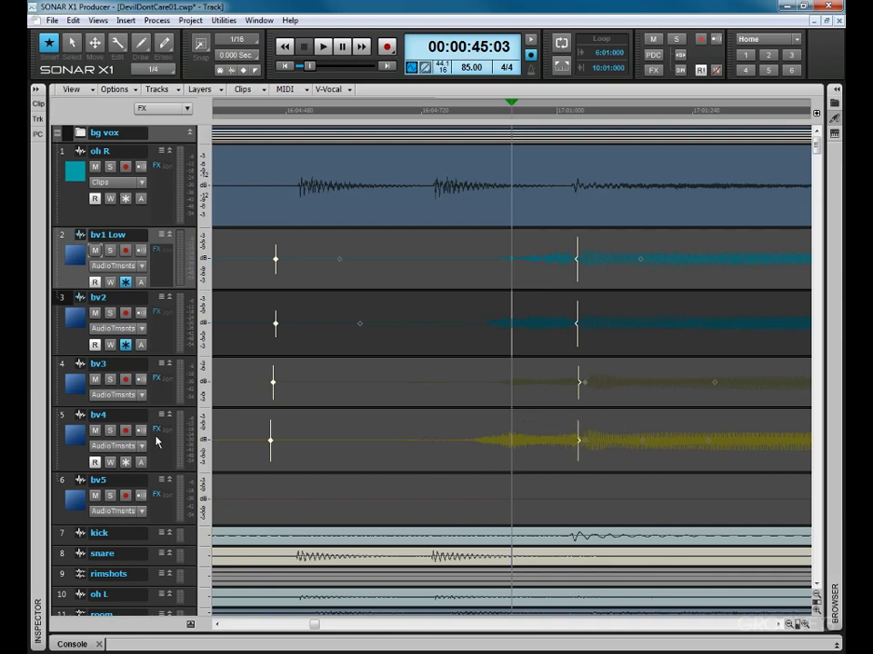
pyautogui.click(110, 430)
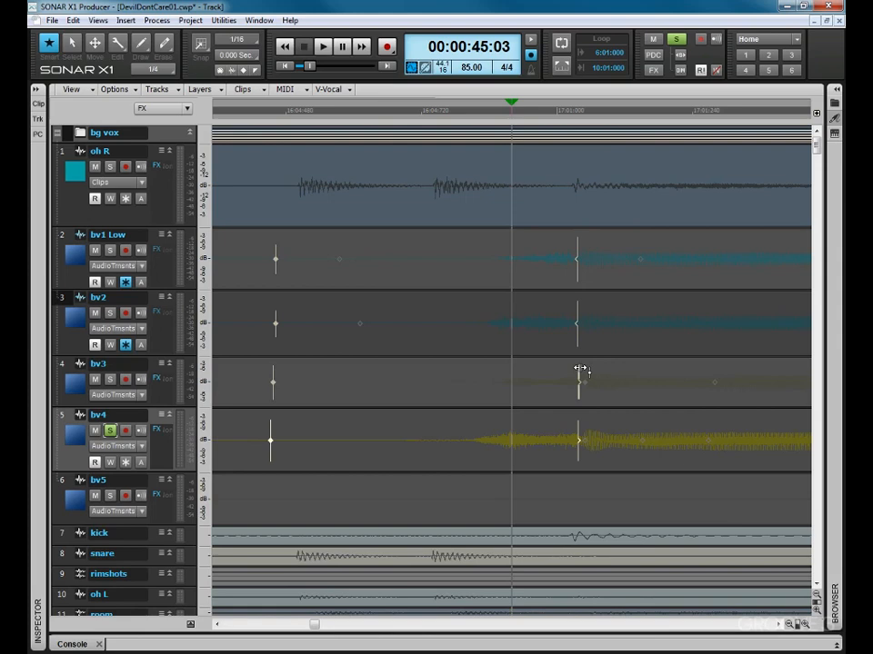
pyautogui.hotkey('ctrl', 'Left')
pyautogui.hotkey('ctrl', 'Left')
pyautogui.hotkey('ctrl', 'Left')
pyautogui.scroll(-1, 555, 355)
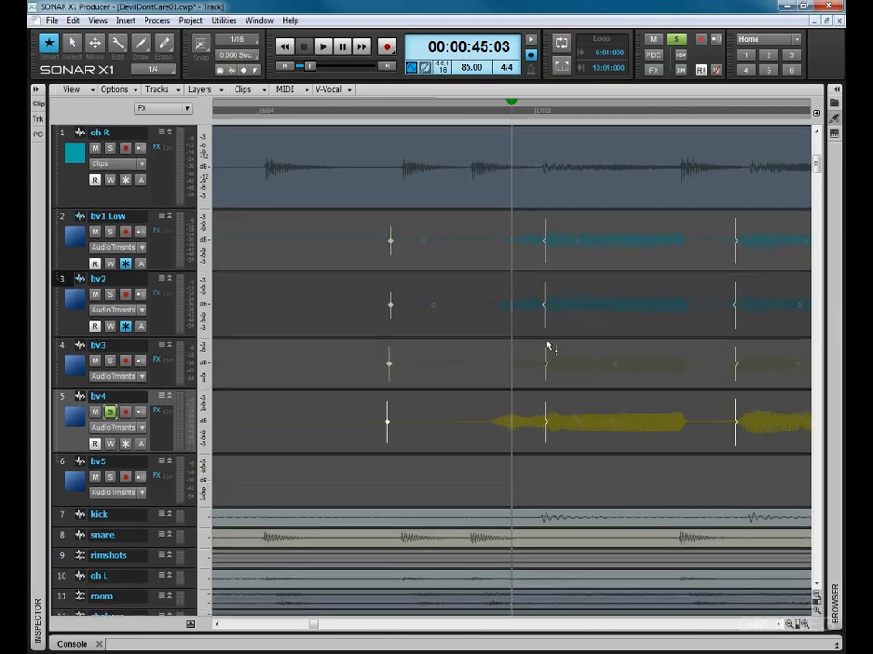
pyautogui.click(456, 111)
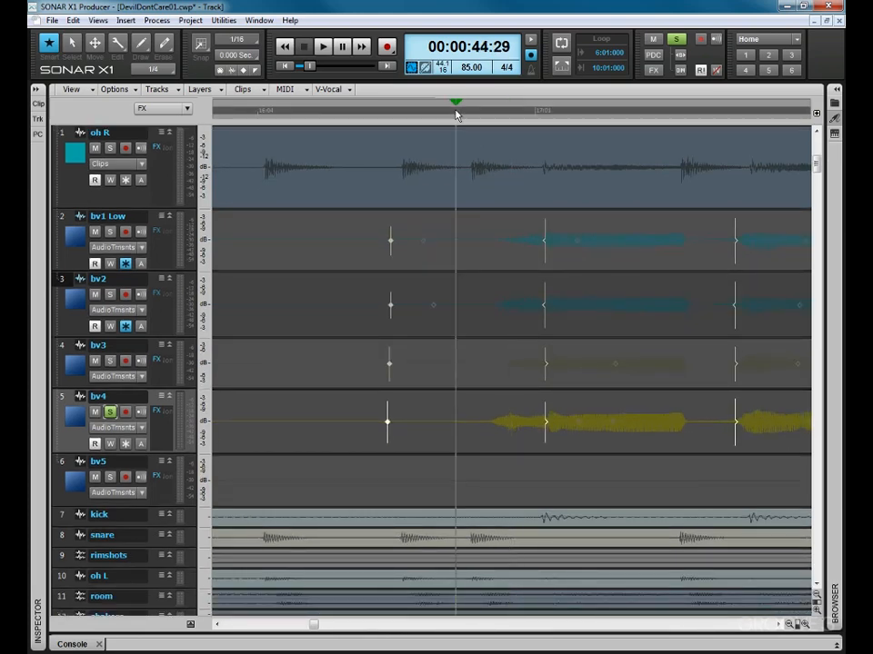
pyautogui.press('space')
pyautogui.press('space')
pyautogui.press('space')
pyautogui.press('space')
pyautogui.press('space')
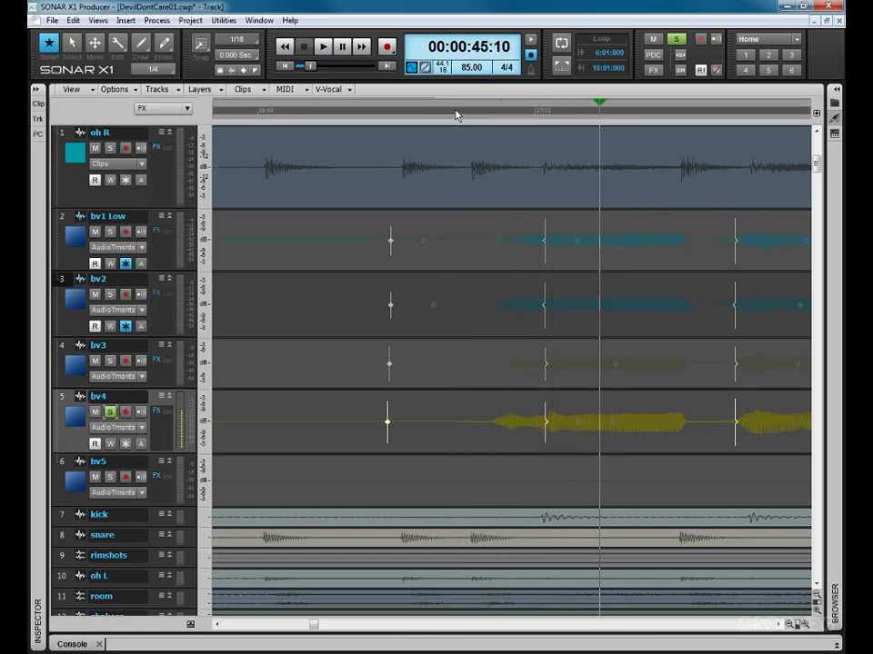
# Audition the soloed bv4 from several points just before and after 17:01 to check where the vowel begins at the marker
pyautogui.click(542, 112)
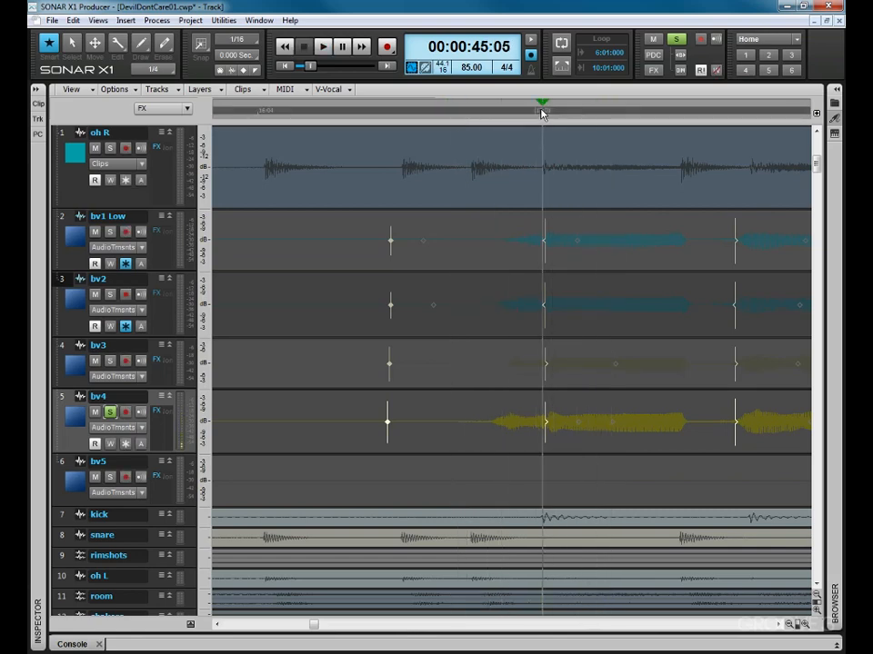
pyautogui.press('space')
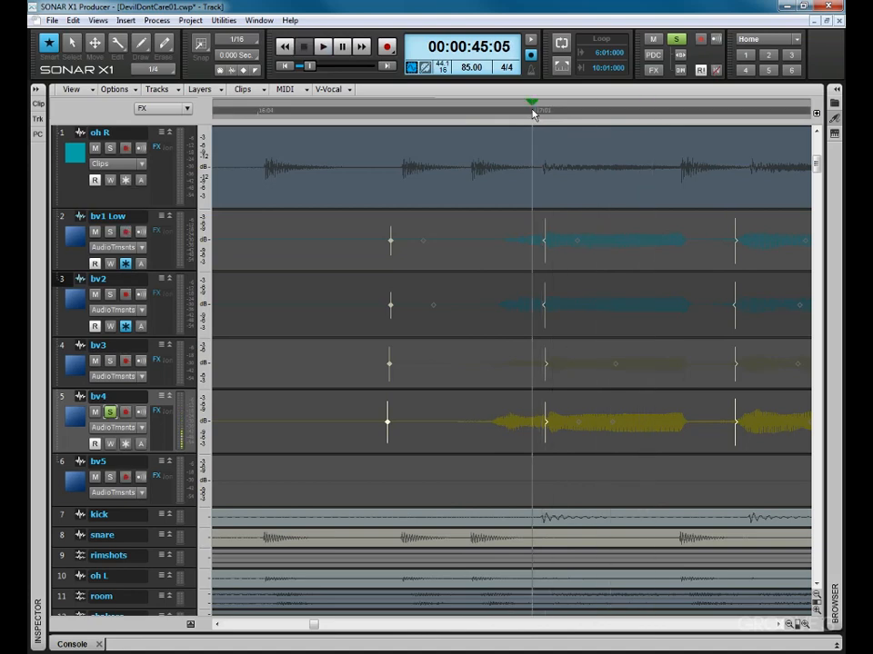
pyautogui.press('space')
pyautogui.press('space')
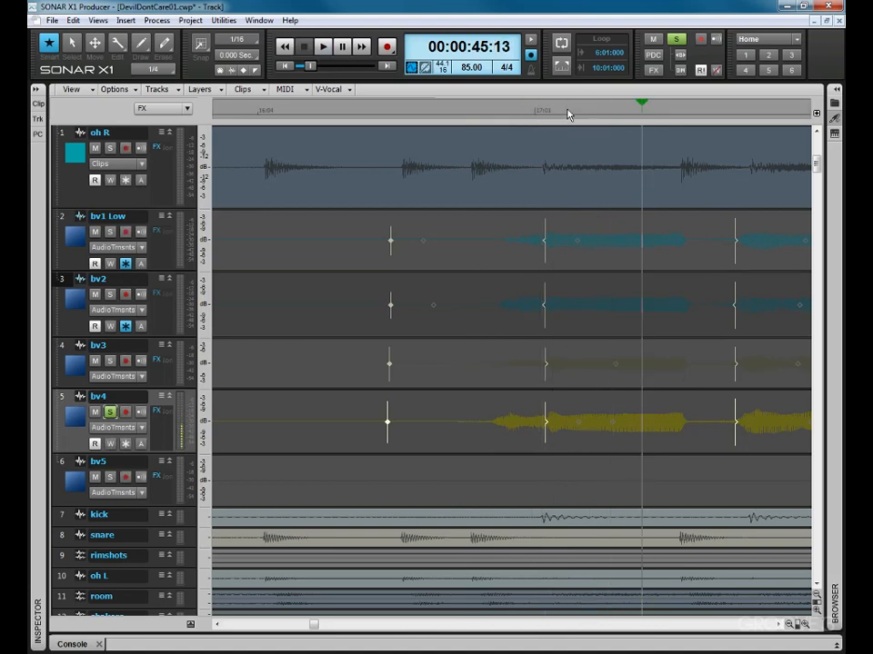
pyautogui.click(568, 112)
pyautogui.press('space')
pyautogui.press('space')
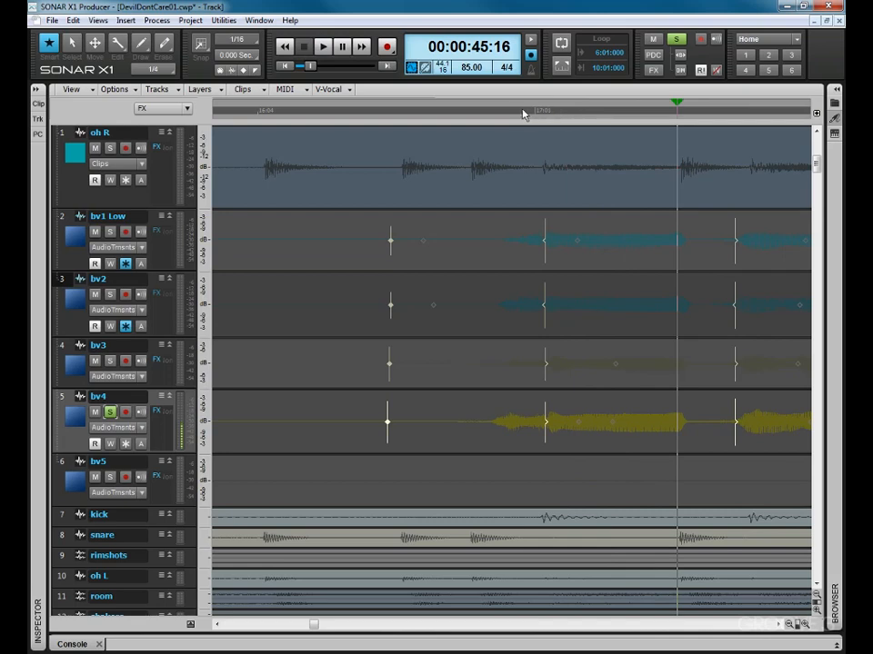
pyautogui.click(522, 112)
pyautogui.press('space')
pyautogui.press('space')
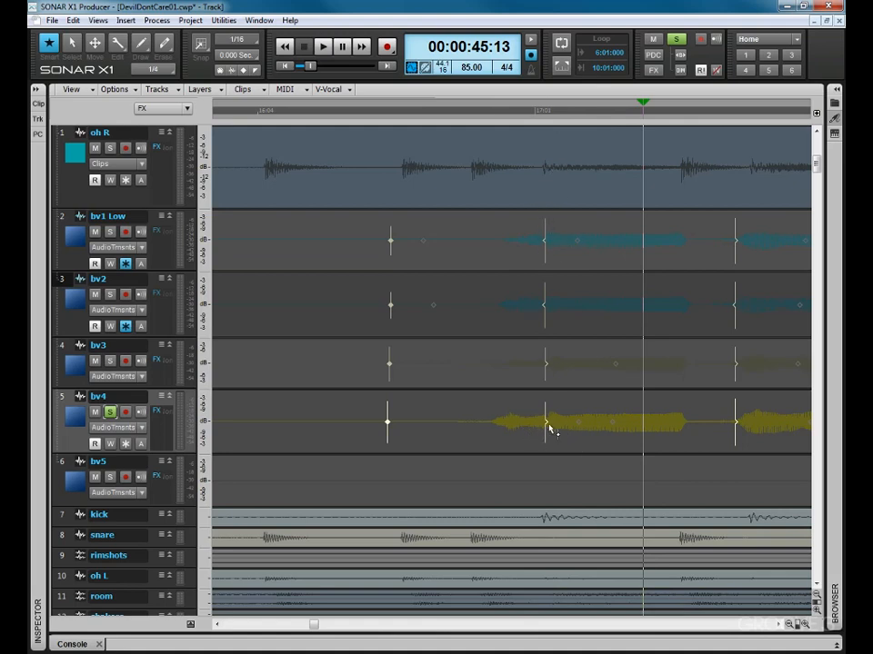
pyautogui.moveTo(548, 423)
pyautogui.mouseDown()
pyautogui.moveTo(528, 424)
pyautogui.moveTo(548, 436)
pyautogui.mouseUp()
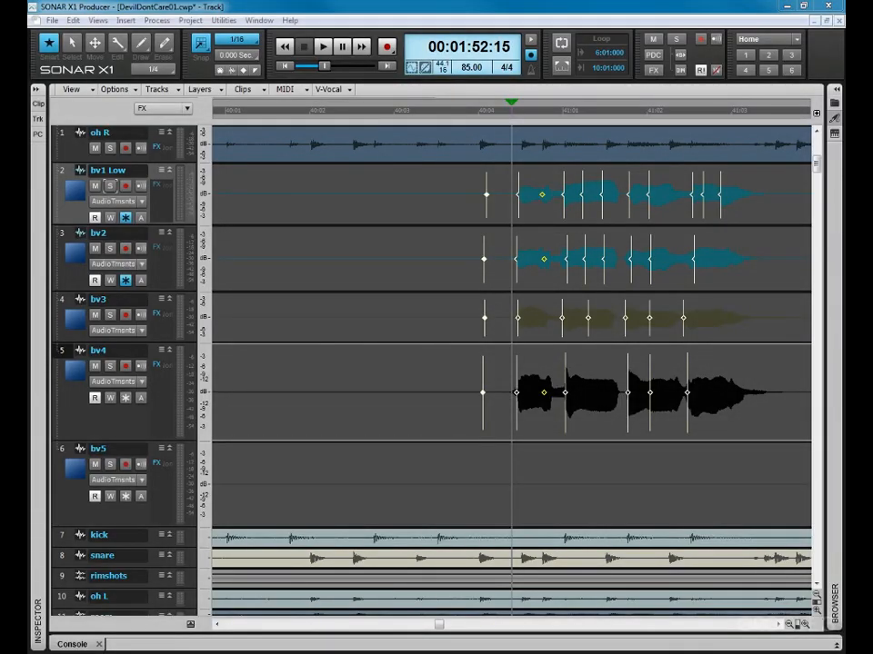
# Audition the background vocal phrase around bar 41 in the full mix, starting shortly before 40:04
pyautogui.click(440, 119)
pyautogui.press('space')
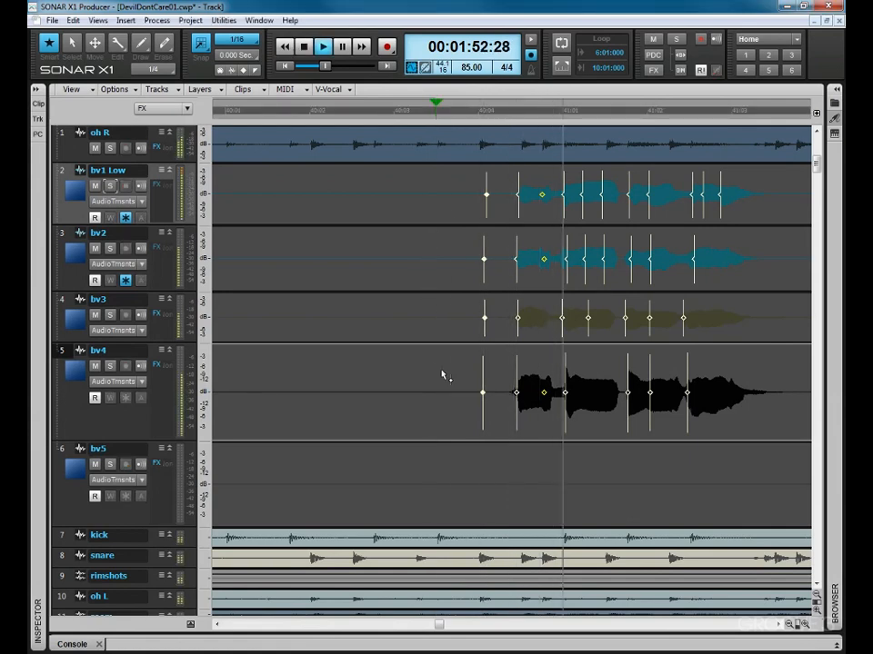
pyautogui.click(225, 113)
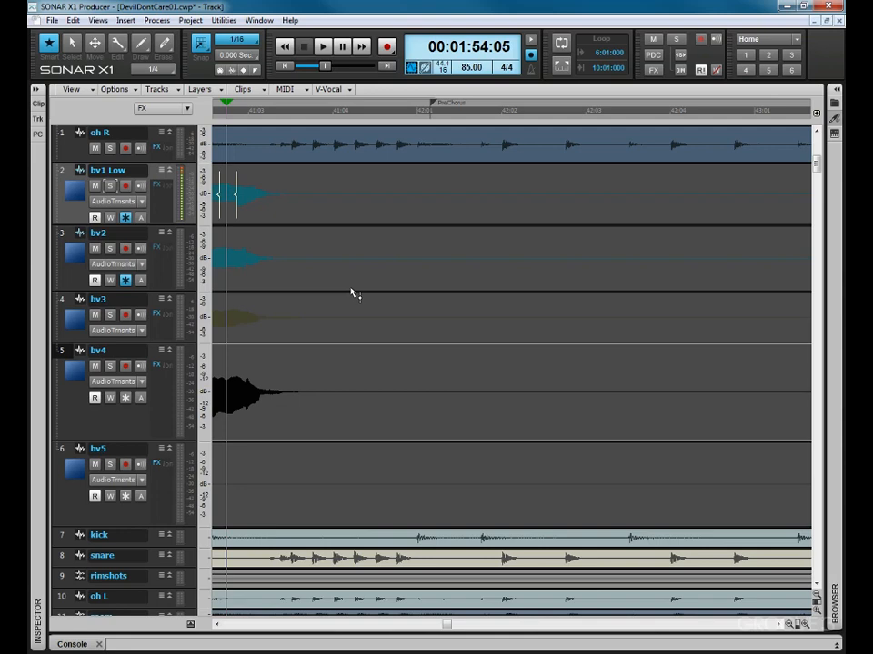
pyautogui.hscroll(-3, 353, 293)
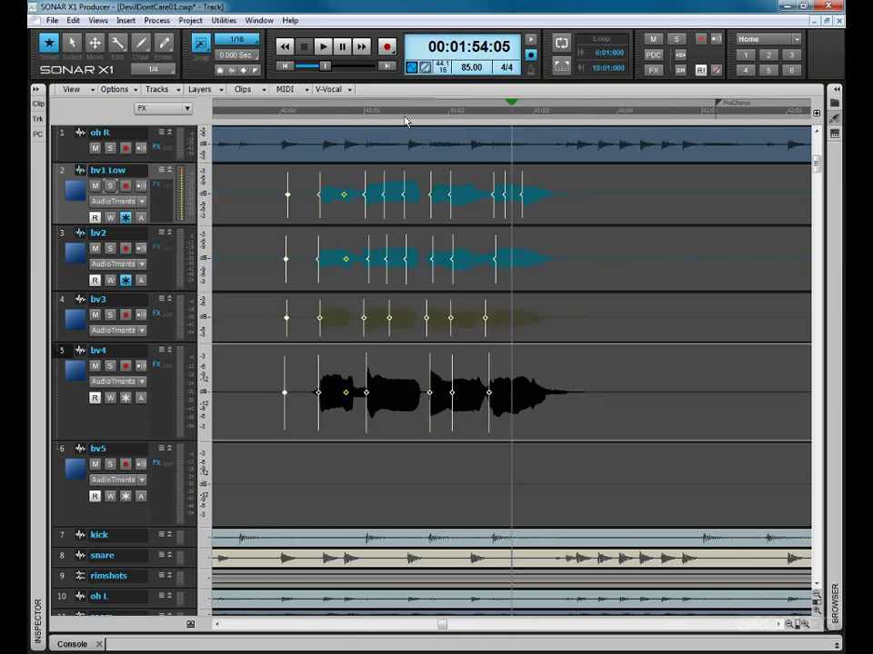
# Add an AudioSnap marker in the silence after the phrase, at about 41:04, on bv1 Low, bv2, bv3 and bv4
pyautogui.click(405, 117)
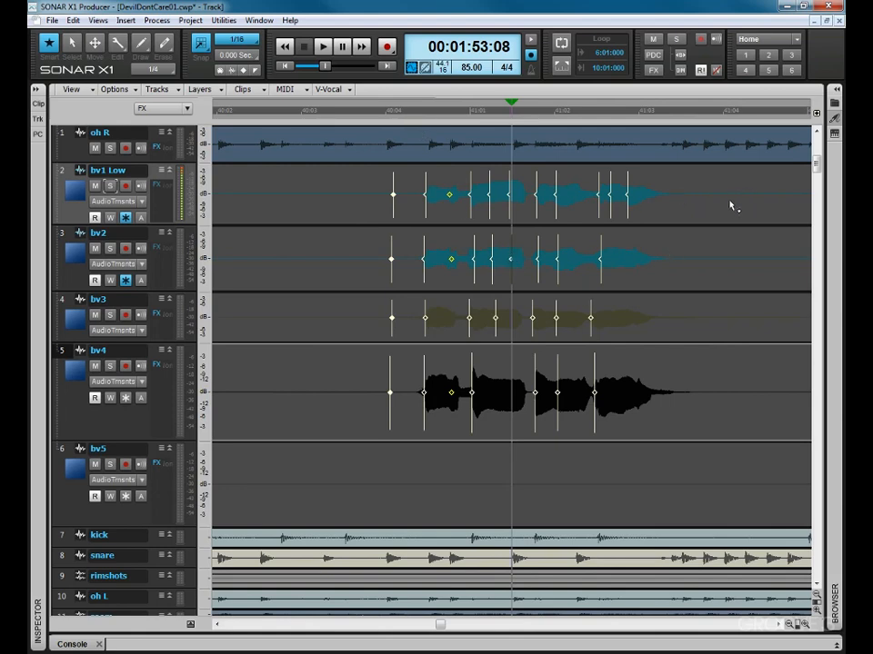
pyautogui.scroll(1, 736, 223)
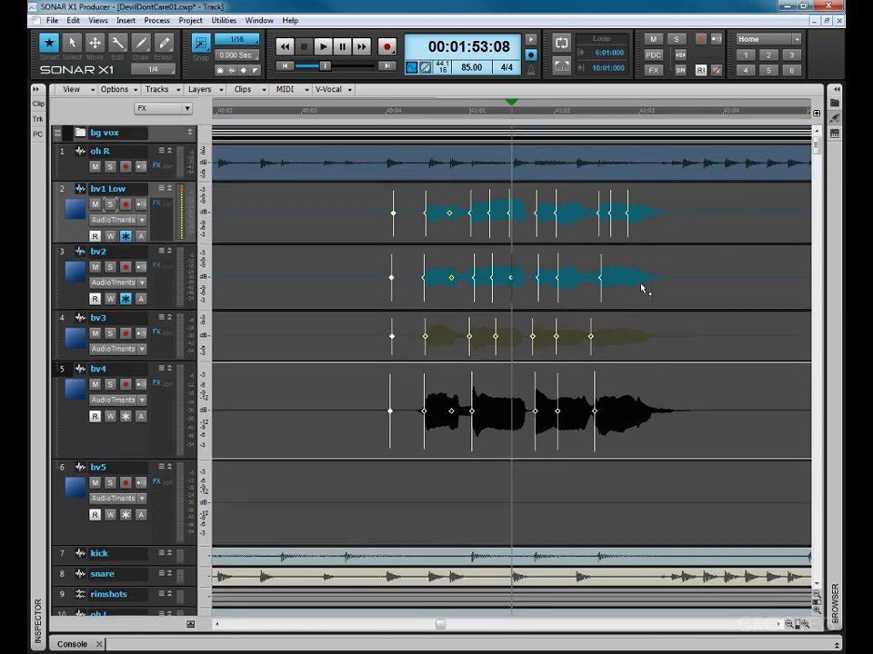
pyautogui.doubleClick(728, 228)
pyautogui.doubleClick(730, 282)
pyautogui.doubleClick(731, 347)
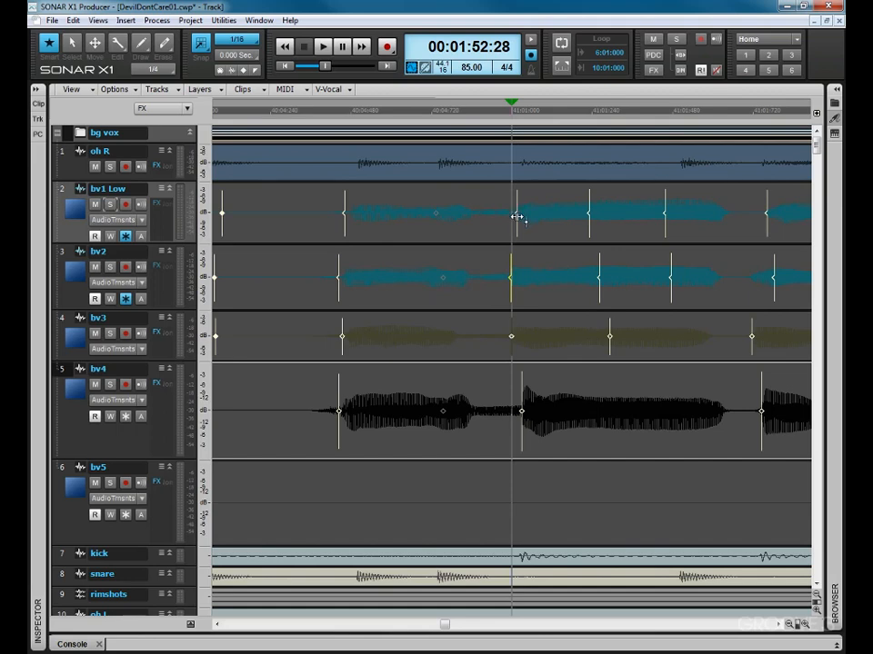
# Align the bv1 Low, bv2 and bv3 markers near 41:01 with bv4's note start, and disable their extra markers inside the following held note
pyautogui.moveTo(517, 232); pyautogui.dragTo(523, 266)
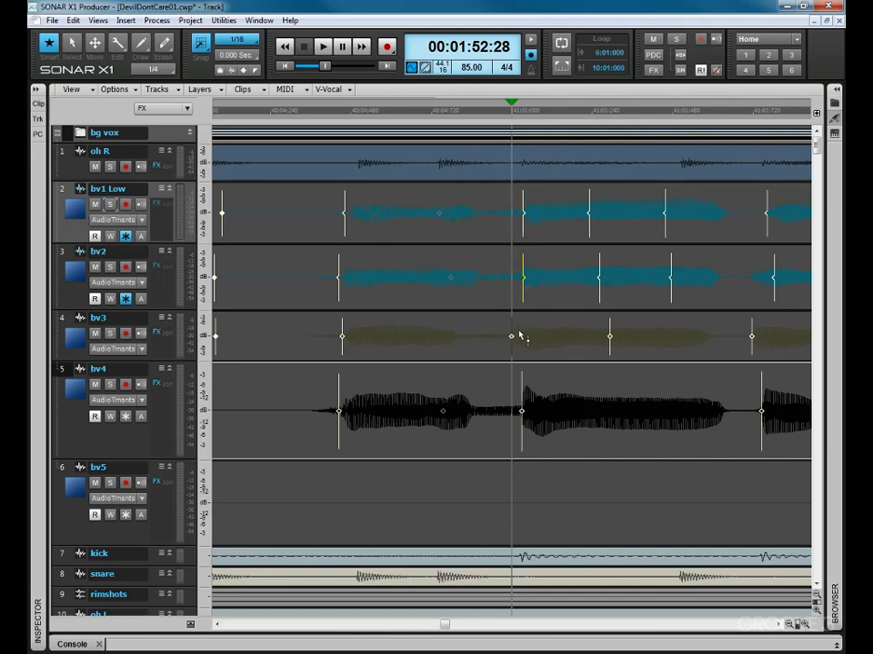
pyautogui.moveTo(512, 338); pyautogui.dragTo(523, 331)
pyautogui.moveTo(574, 187); pyautogui.dragTo(692, 354)
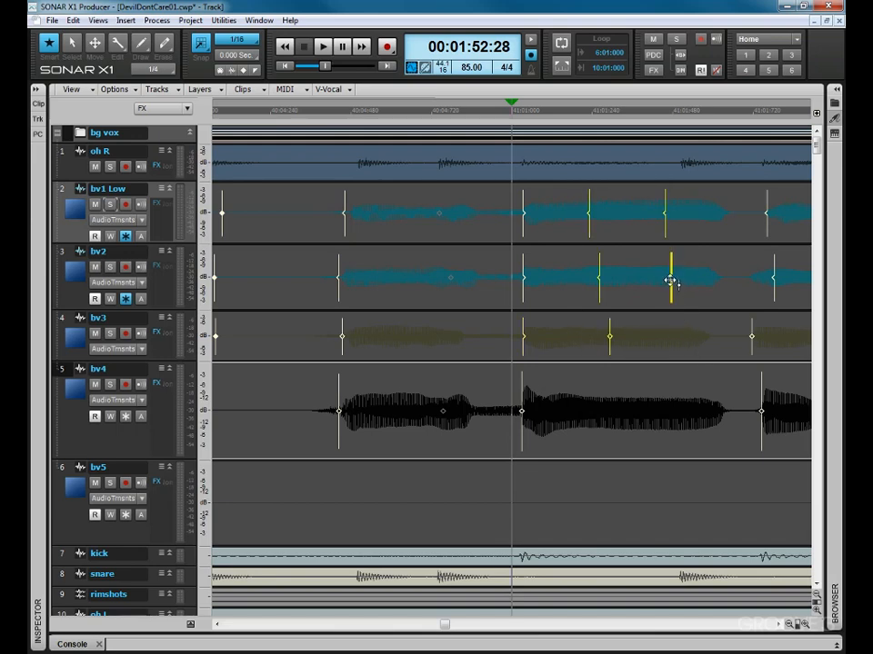
pyautogui.rightClick(670, 280)
pyautogui.click(677, 302)
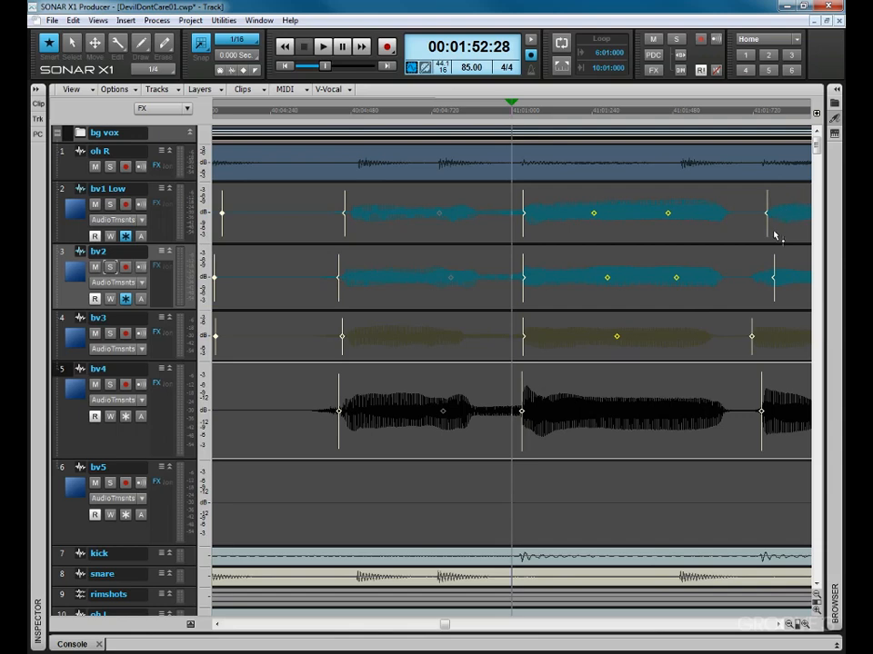
# Stretch the bv2, bv3 and bv4 note-start markers near 41:01:720 to line up with the bv1 Low marker
pyautogui.moveTo(773, 284)
pyautogui.mouseDown()
pyautogui.moveTo(759, 285)
pyautogui.moveTo(770, 271)
pyautogui.mouseUp()
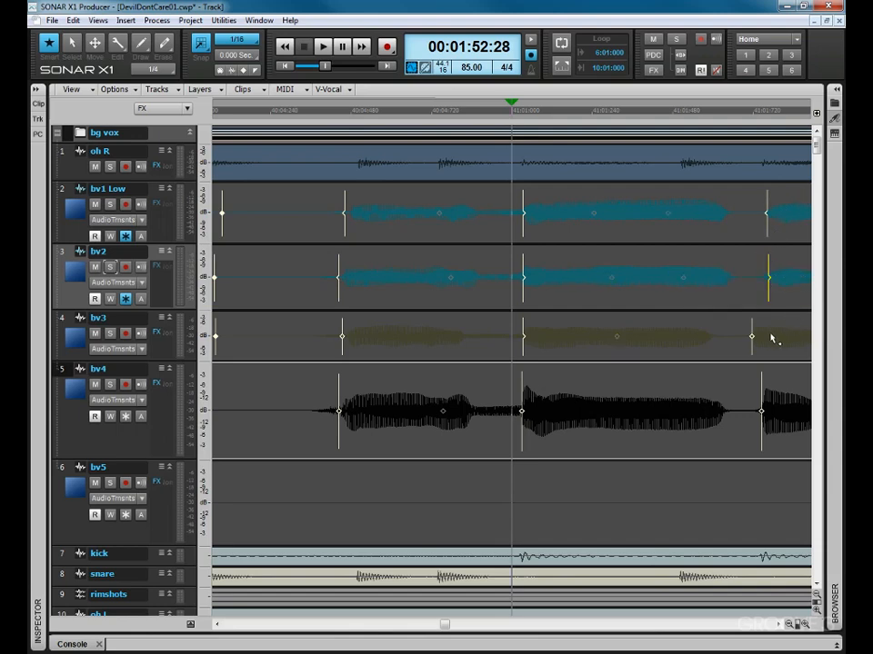
pyautogui.moveTo(752, 333)
pyautogui.mouseDown()
pyautogui.moveTo(768, 334)
pyautogui.moveTo(762, 340)
pyautogui.mouseUp()
pyautogui.click(764, 385)
pyautogui.moveTo(766, 387); pyautogui.dragTo(768, 380)
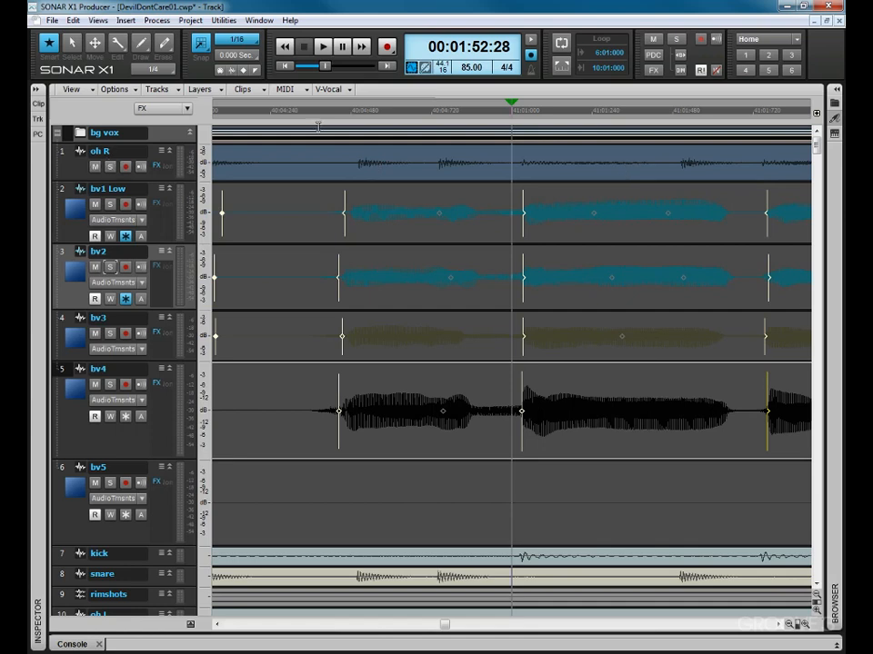
# Audition the tightened phrase in the full mix, starting from about 40:04:240
pyautogui.click(270, 109)
pyautogui.press('space')
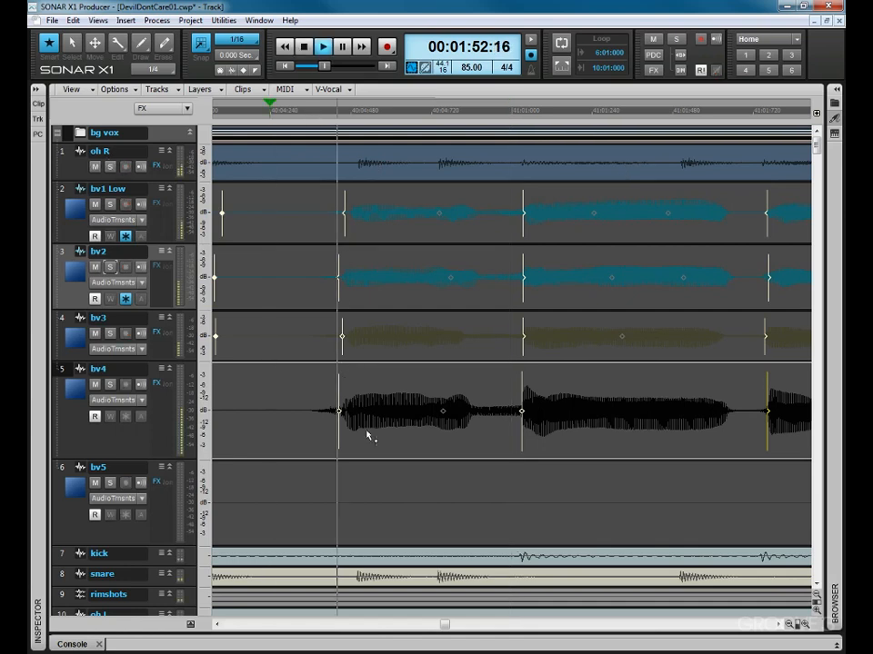
pyautogui.press('space')
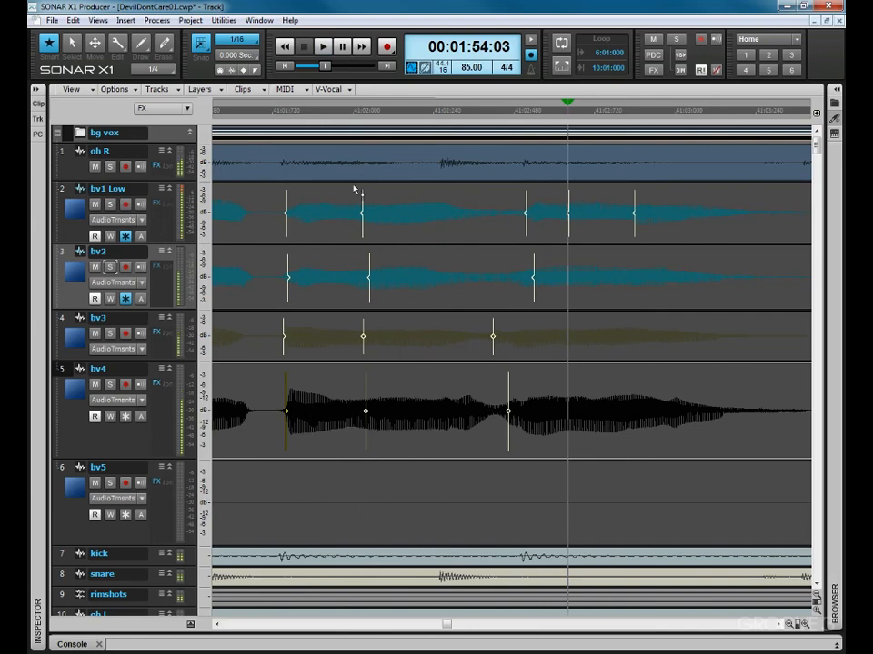
# Select the four mid-note markers at about 41:02:000 across bv1 Low to bv4 and disable them
pyautogui.moveTo(341, 188); pyautogui.dragTo(456, 457)
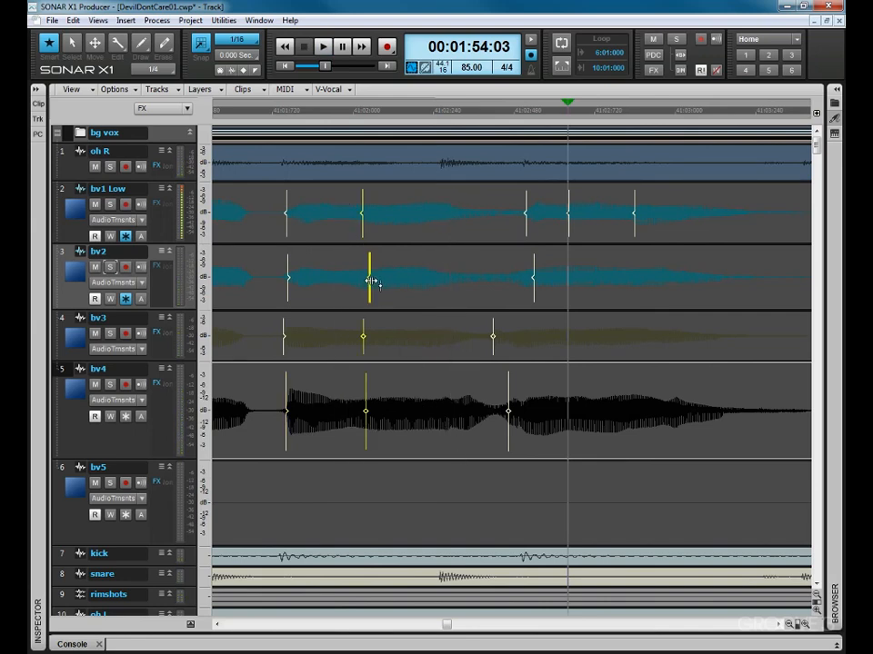
pyautogui.rightClick(368, 281)
pyautogui.click(400, 301)
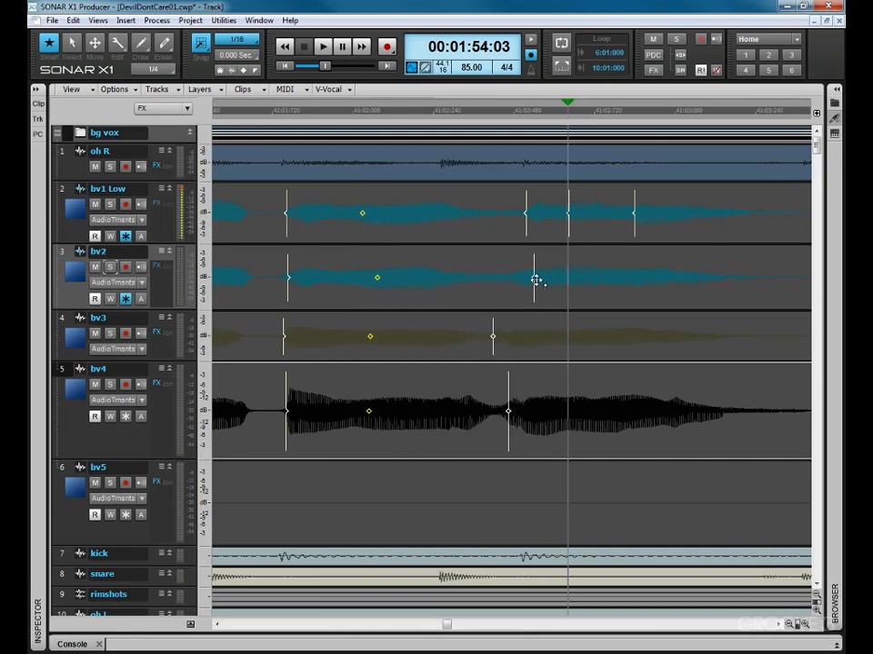
# Align the bv2, bv3 and bv4 last-note markers with bv1 Low's near 41:02:480, and disable bv1 Low's last marker before 41:03
pyautogui.moveTo(535, 281)
pyautogui.mouseDown()
pyautogui.moveTo(521, 284)
pyautogui.moveTo(525, 271)
pyautogui.mouseUp()
pyautogui.moveTo(494, 333); pyautogui.dragTo(527, 328)
pyautogui.moveTo(510, 397); pyautogui.dragTo(525, 398)
pyautogui.rightClick(635, 212)
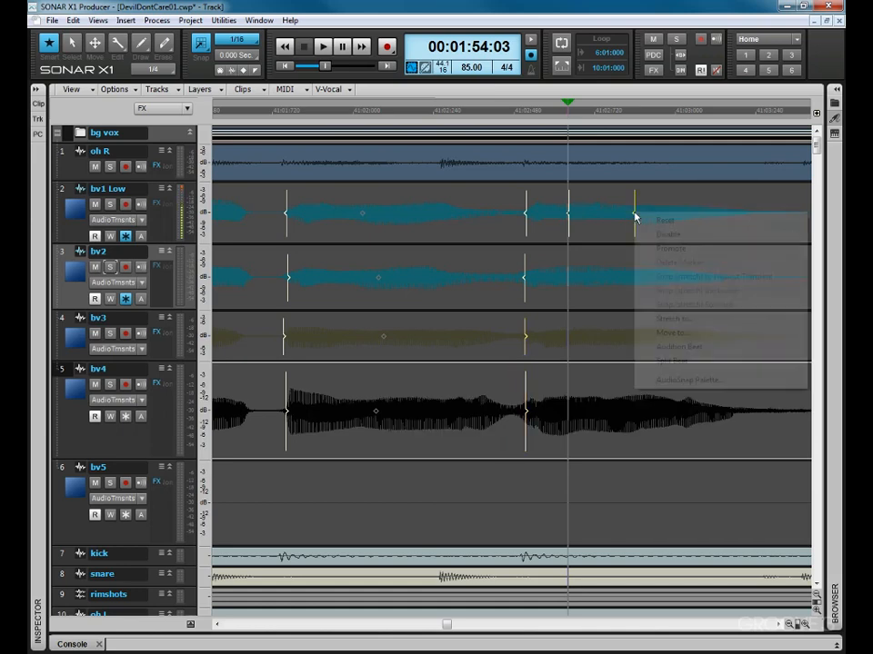
pyautogui.click(653, 235)
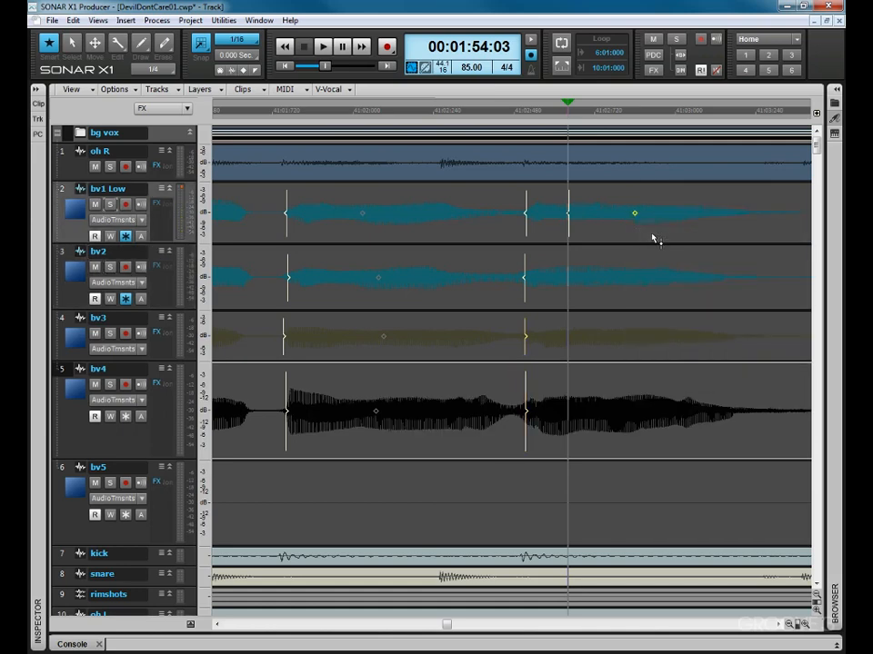
# Audition the whole bar 41 phrase in the full mix, starting well before its first note
pyautogui.hotkey('ctrl', 'Left')
pyautogui.hotkey('ctrl', 'Left')
pyautogui.hotkey('ctrl', 'Left')
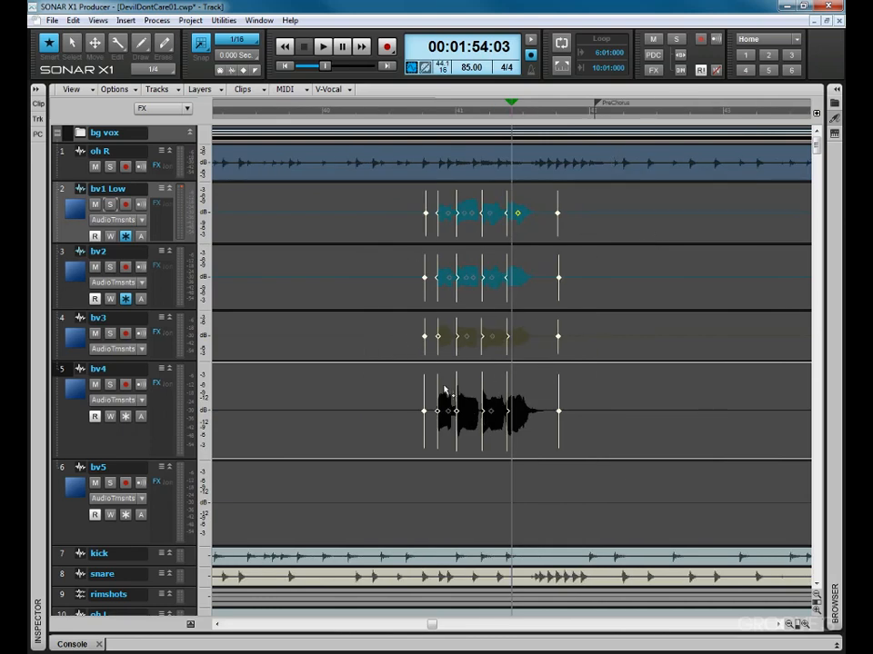
pyautogui.click(405, 116)
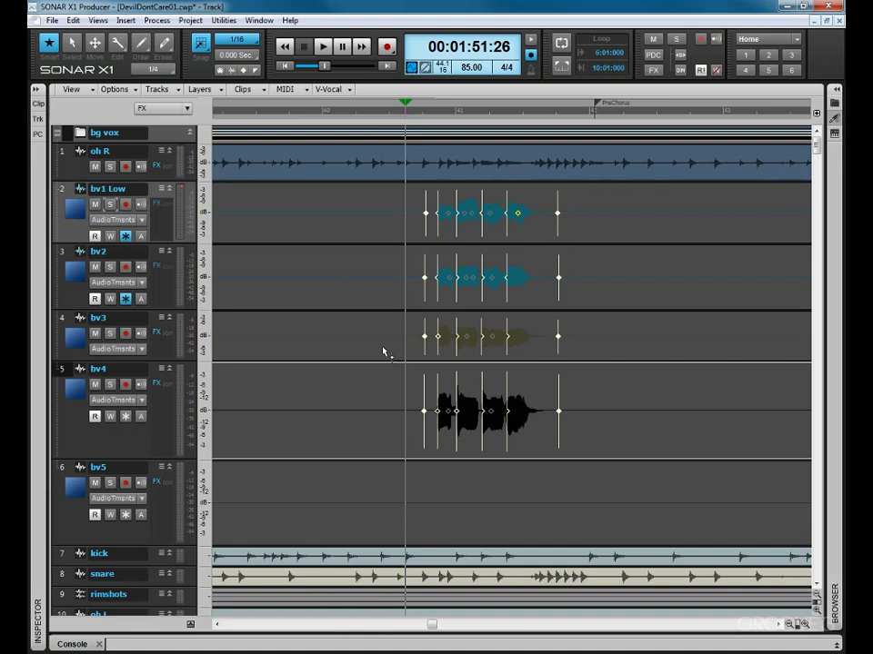
pyautogui.press('space')
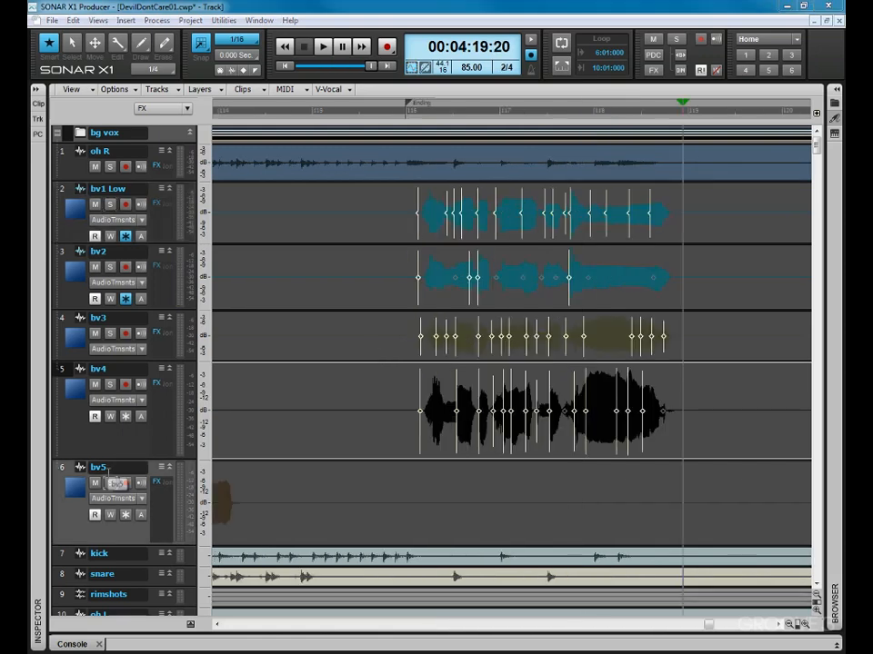
# Audition the background vocals of the Ending section from just before bar 116
pyautogui.click(393, 112)
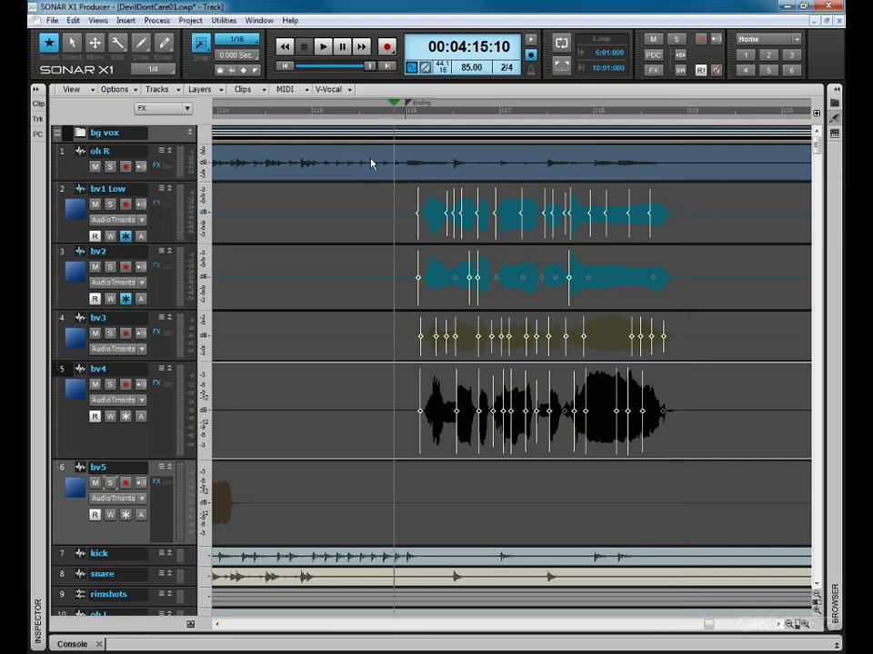
pyautogui.press('space')
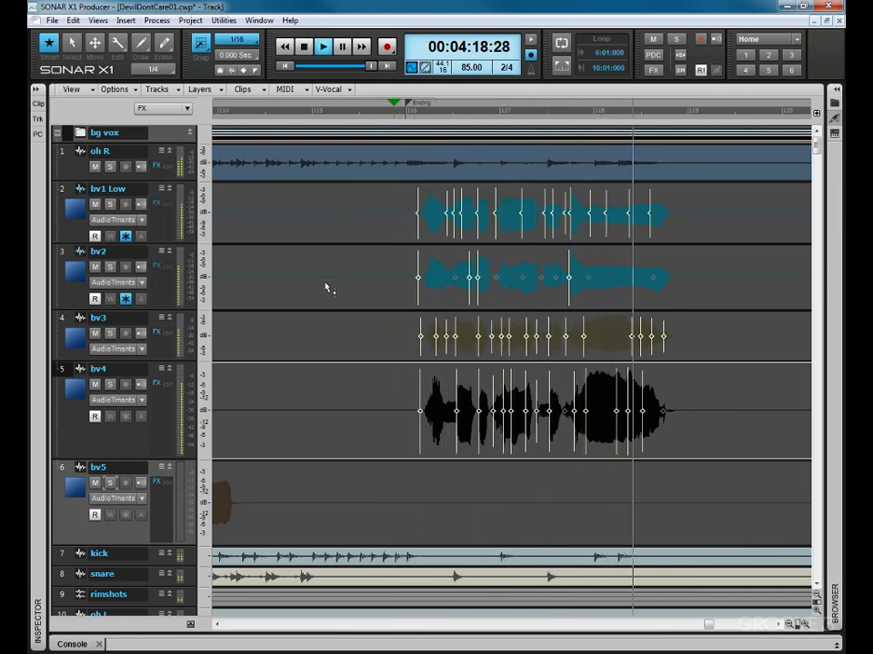
pyautogui.press('space')
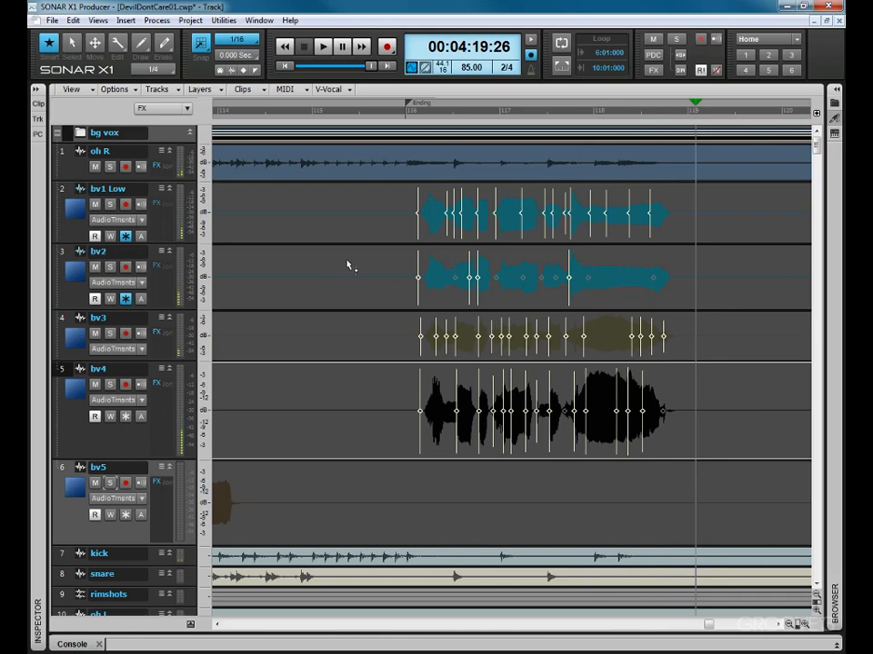
# Add a marker in the silence before the Ending phrase, midway between bars 115 and 116, on bv1 Low, bv2, bv3 and bv4
pyautogui.click(357, 213)
pyautogui.click(358, 278)
pyautogui.click(357, 337)
pyautogui.click(357, 411)
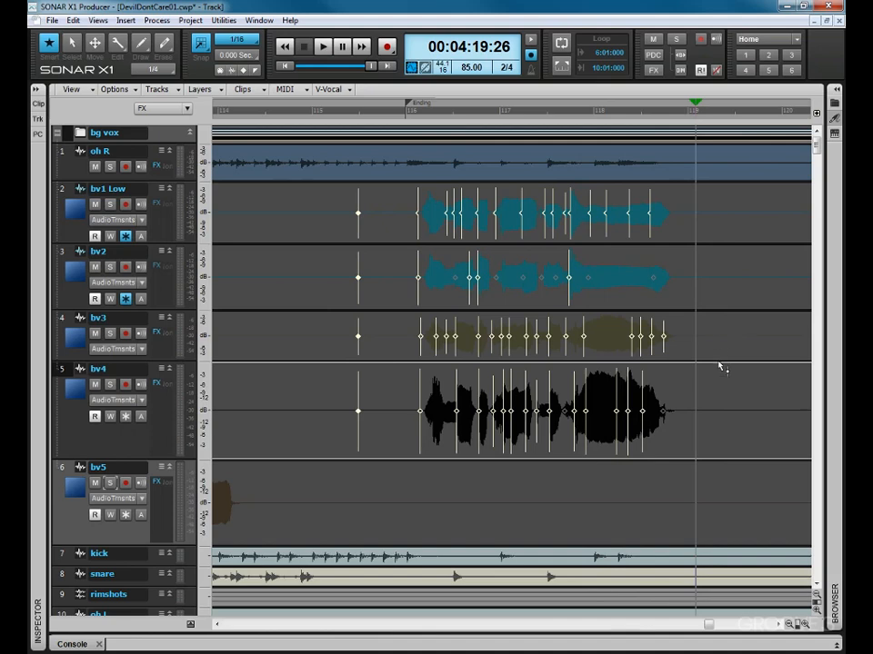
# Play from just after bar 117 to locate the final held note, and disable all its markers from just before bar 118 across bv1 Low to bv4
pyautogui.click(523, 110)
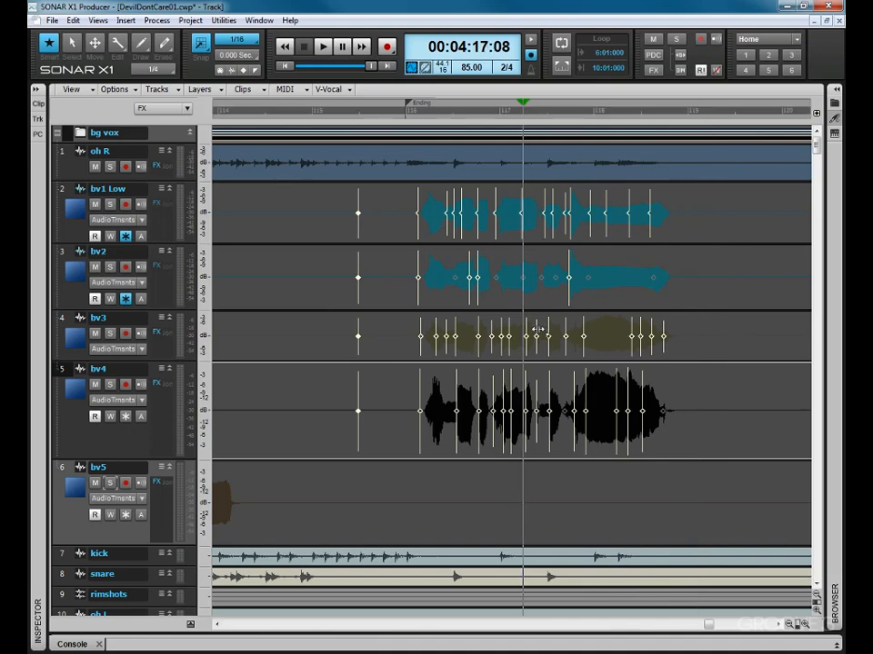
pyautogui.press('space')
pyautogui.press('space')
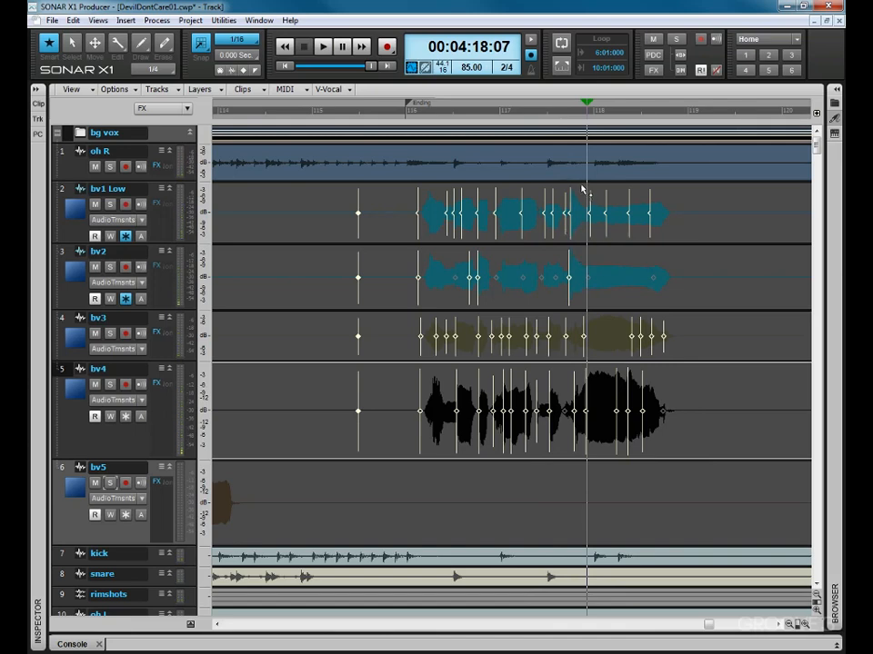
pyautogui.moveTo(586, 185); pyautogui.dragTo(731, 462)
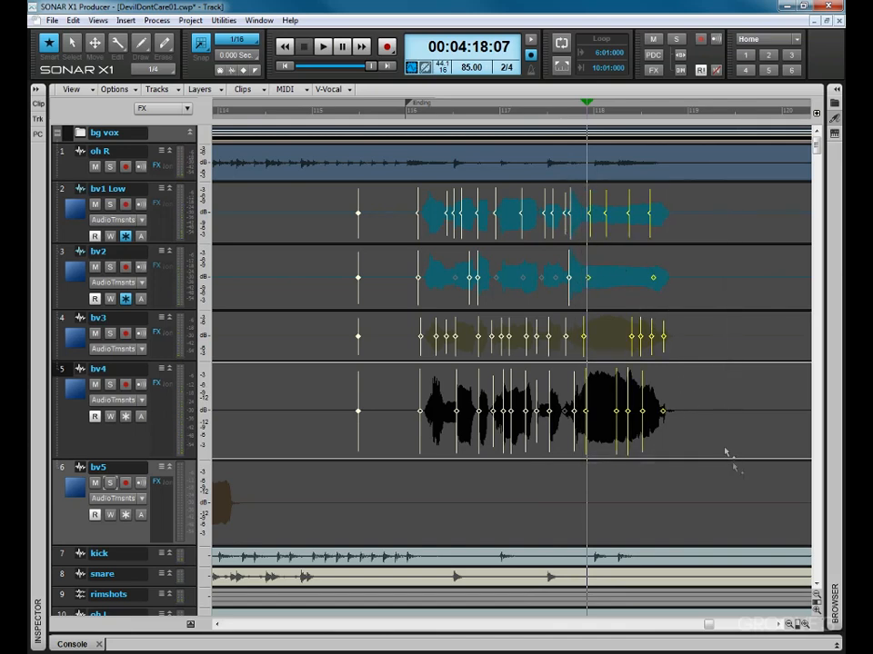
pyautogui.rightClick(659, 218)
pyautogui.click(669, 237)
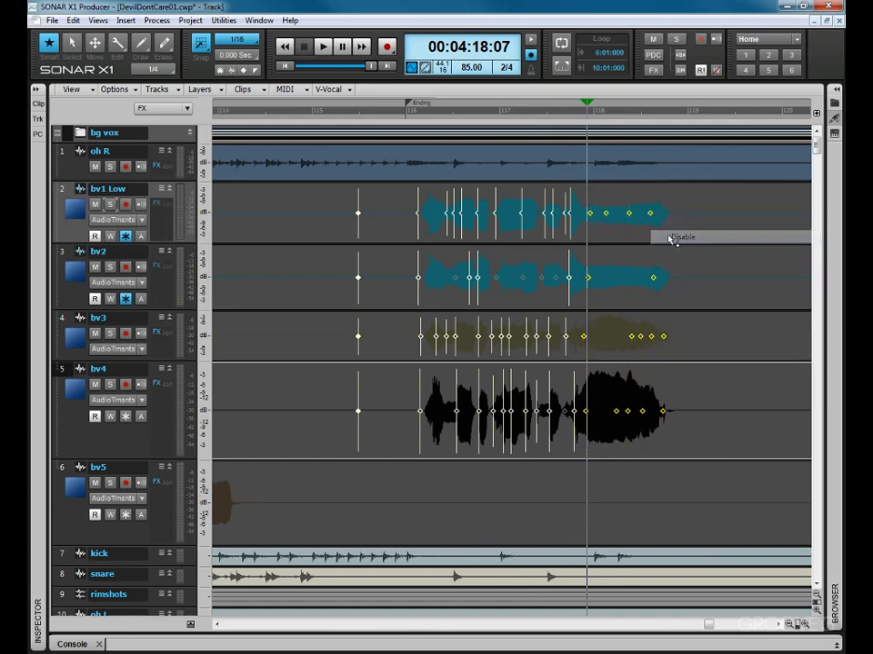
# Align the first-note markers of bv1 Low, bv2, bv3 and bv4 just after 116:01, and play from 116:01 to check the entrance
pyautogui.click(416, 119)
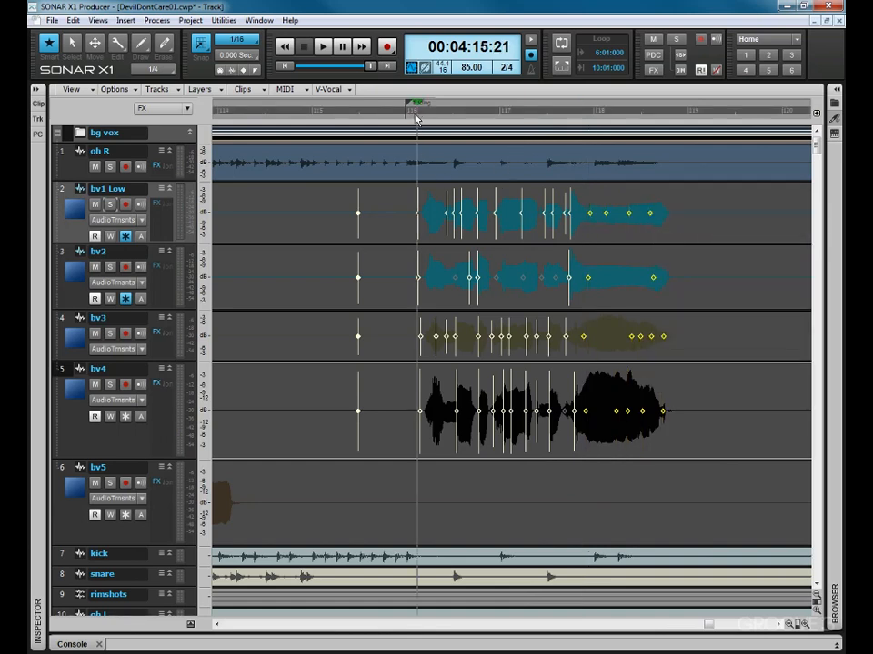
pyautogui.hotkey('ctrl', 'Right')
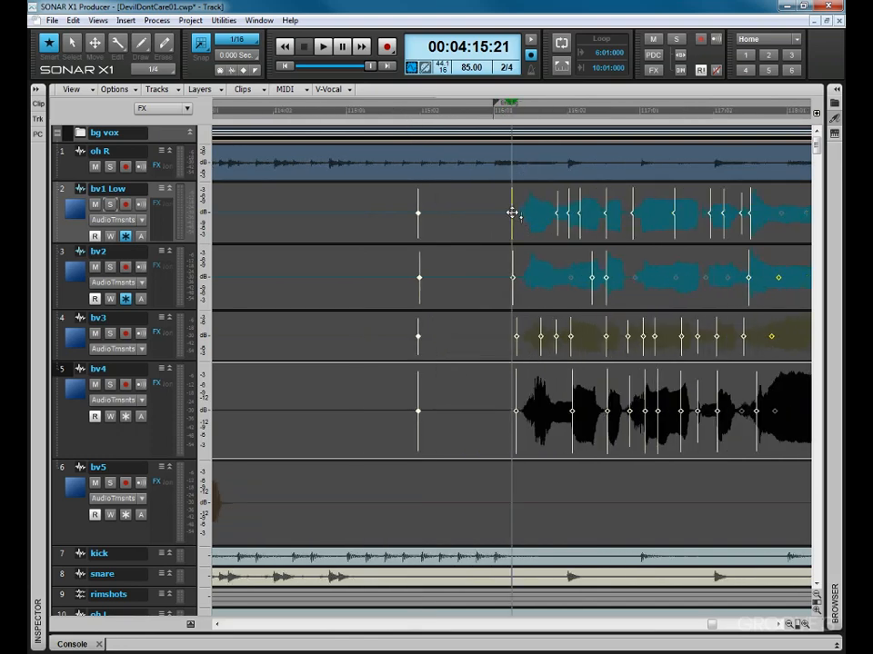
pyautogui.moveTo(514, 215); pyautogui.dragTo(518, 219)
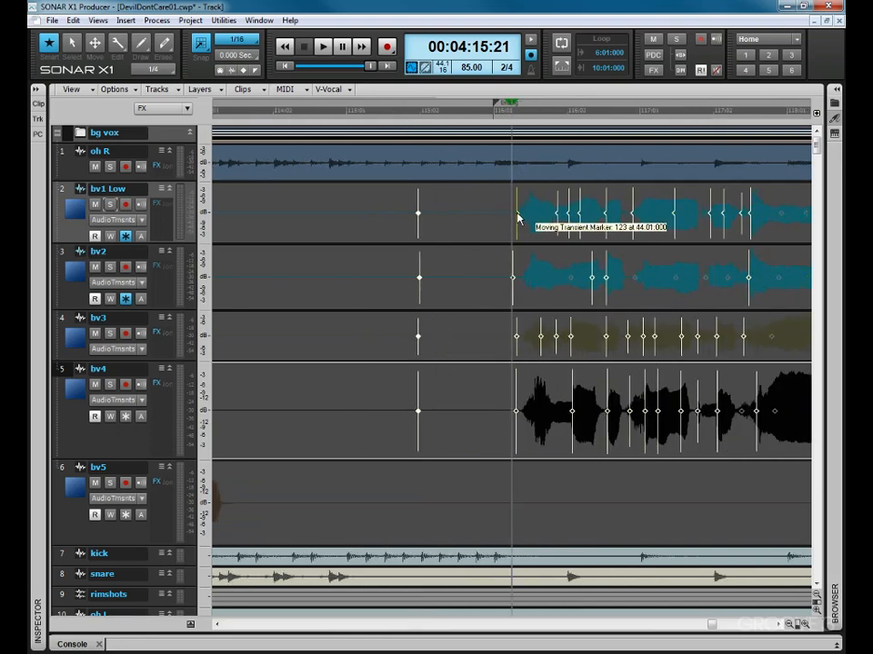
pyautogui.click(503, 115)
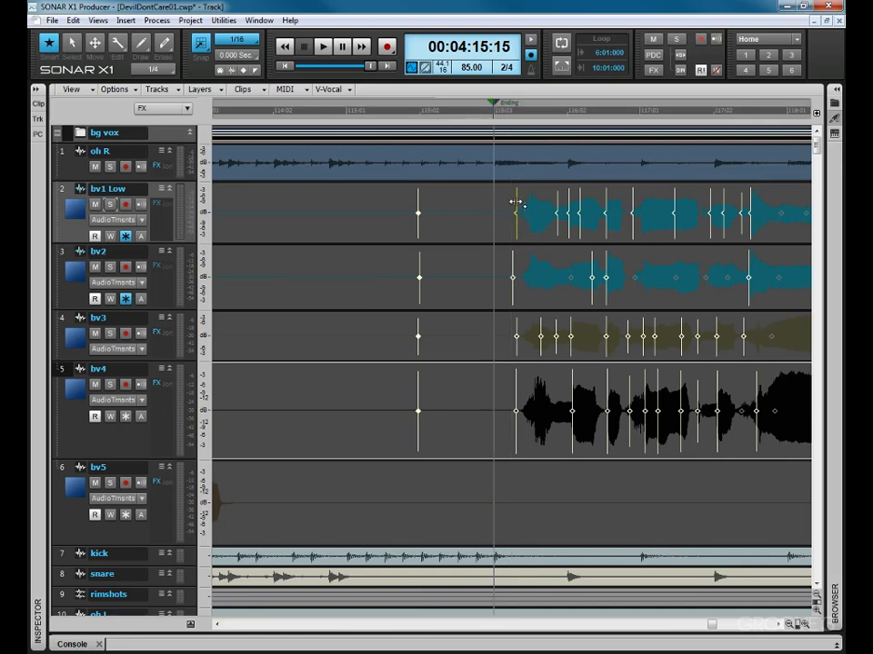
pyautogui.moveTo(516, 207); pyautogui.dragTo(498, 205)
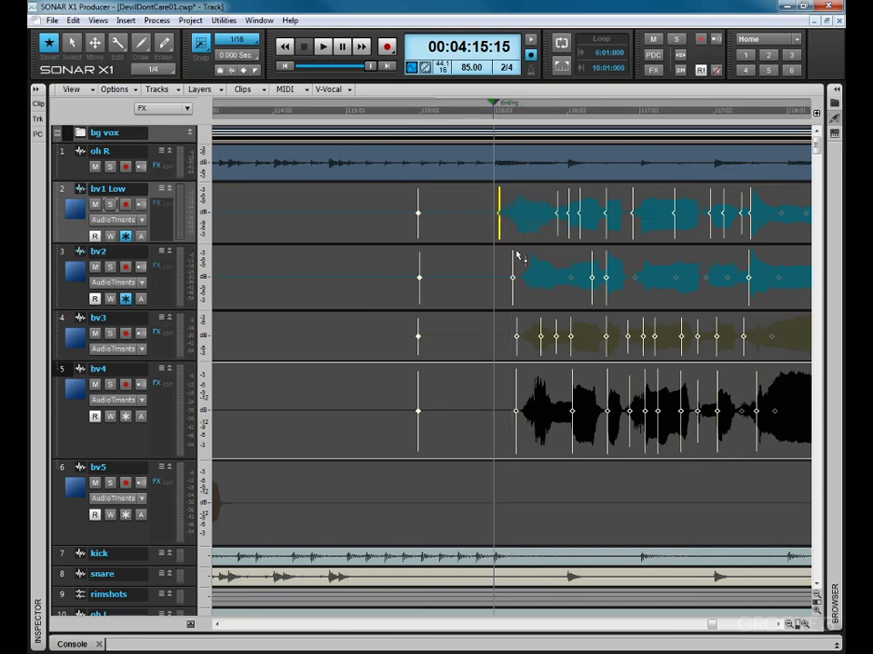
pyautogui.moveTo(512, 257); pyautogui.dragTo(506, 258)
pyautogui.moveTo(499, 206); pyautogui.dragTo(502, 201)
pyautogui.moveTo(516, 330)
pyautogui.mouseDown()
pyautogui.moveTo(523, 341)
pyautogui.moveTo(504, 342)
pyautogui.moveTo(512, 383)
pyautogui.moveTo(503, 387)
pyautogui.mouseUp()
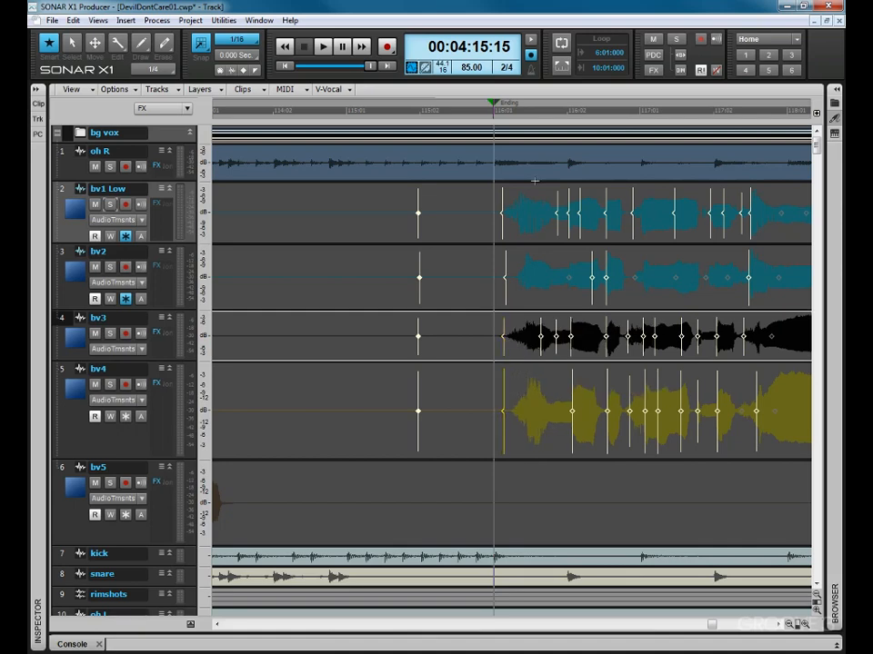
pyautogui.press('space')
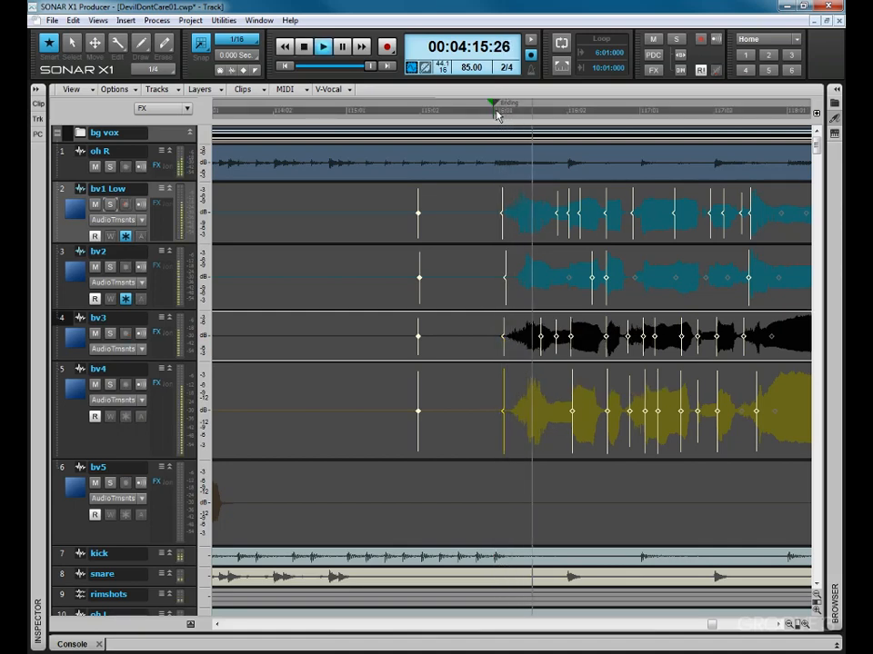
pyautogui.press('space')
# Disable the surplus markers between 116:01 and 116:02 on bv1 Low and bv3, and enable bv2's marker at 116:02
pyautogui.click(568, 198)
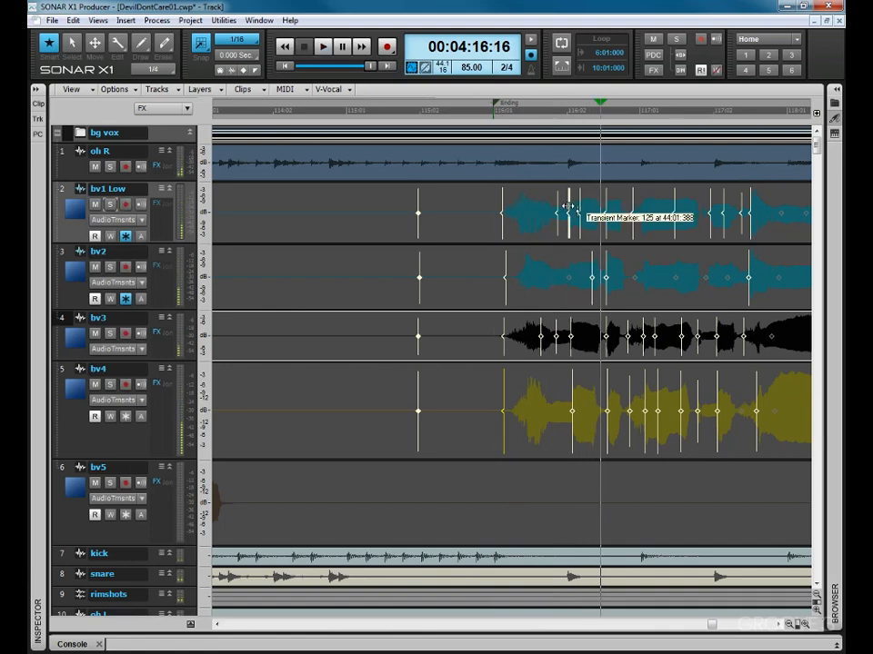
pyautogui.moveTo(555, 307)
pyautogui.mouseDown()
pyautogui.moveTo(572, 409)
pyautogui.moveTo(563, 408)
pyautogui.mouseUp()
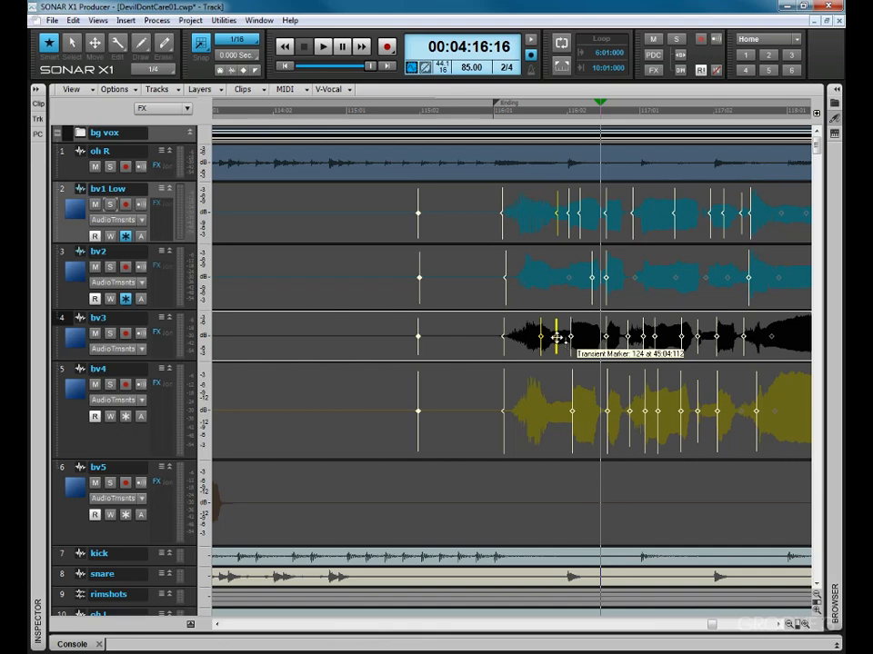
pyautogui.rightClick(555, 338)
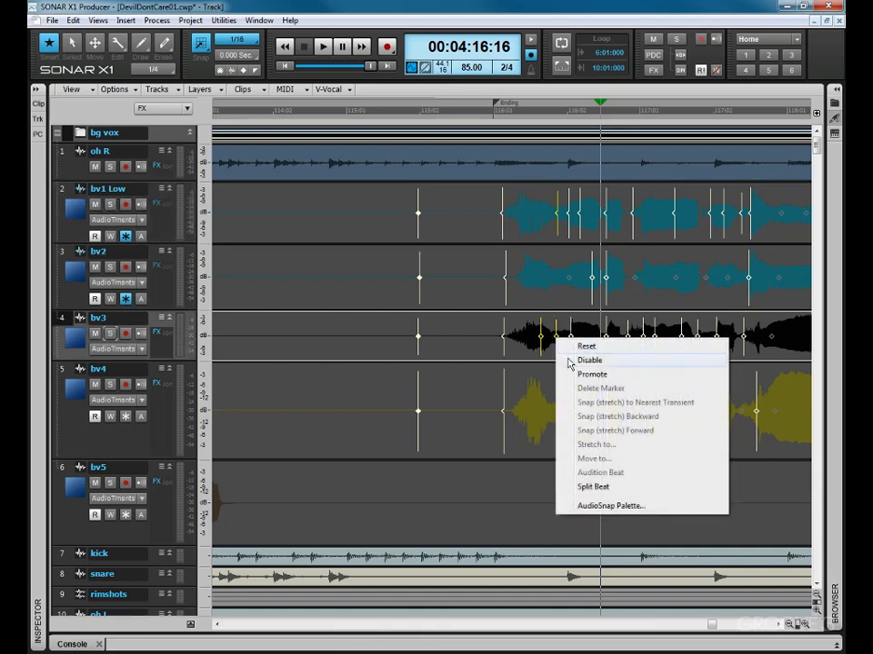
pyautogui.click(569, 360)
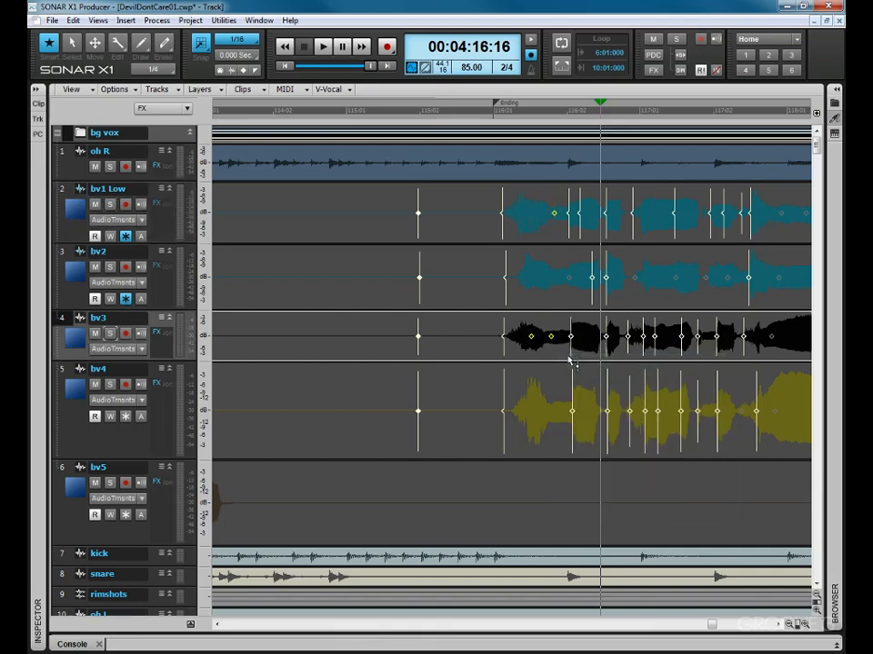
pyautogui.rightClick(569, 278)
pyautogui.click(579, 299)
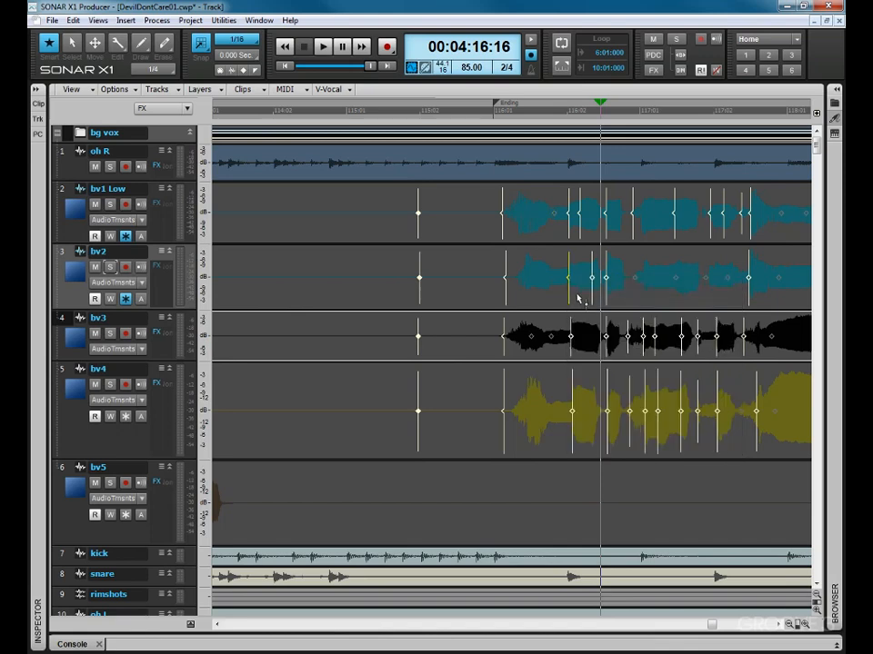
# Disable the markers inside the note after 116:02 on bv1 Low and bv2, and enable bv2's marker just before 117:01
pyautogui.hotkey('ctrl', 'Right')
pyautogui.hotkey('ctrl', 'Right')
pyautogui.hotkey('ctrl', 'Right')
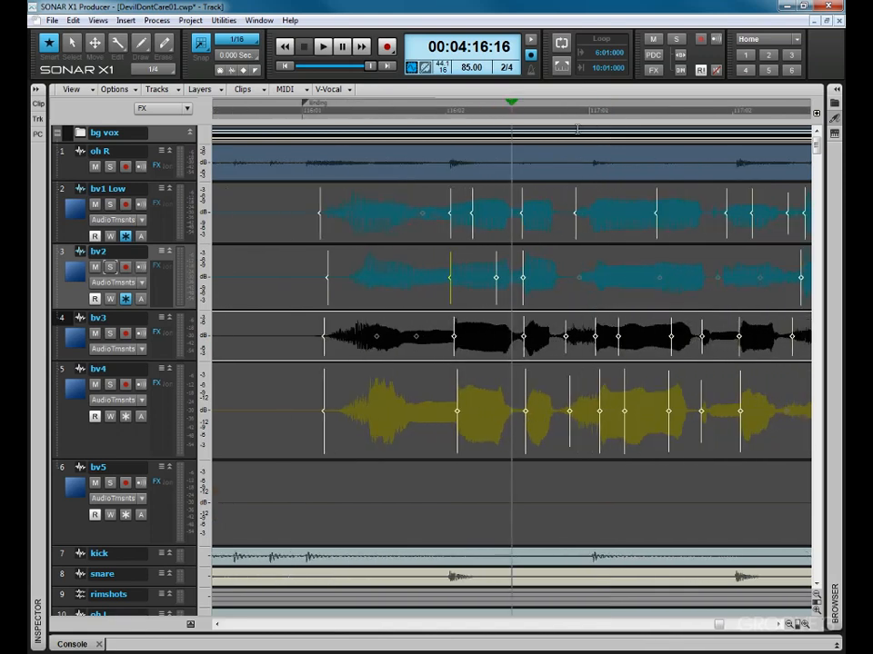
pyautogui.moveTo(468, 189); pyautogui.dragTo(509, 319)
pyautogui.rightClick(472, 214)
pyautogui.click(491, 236)
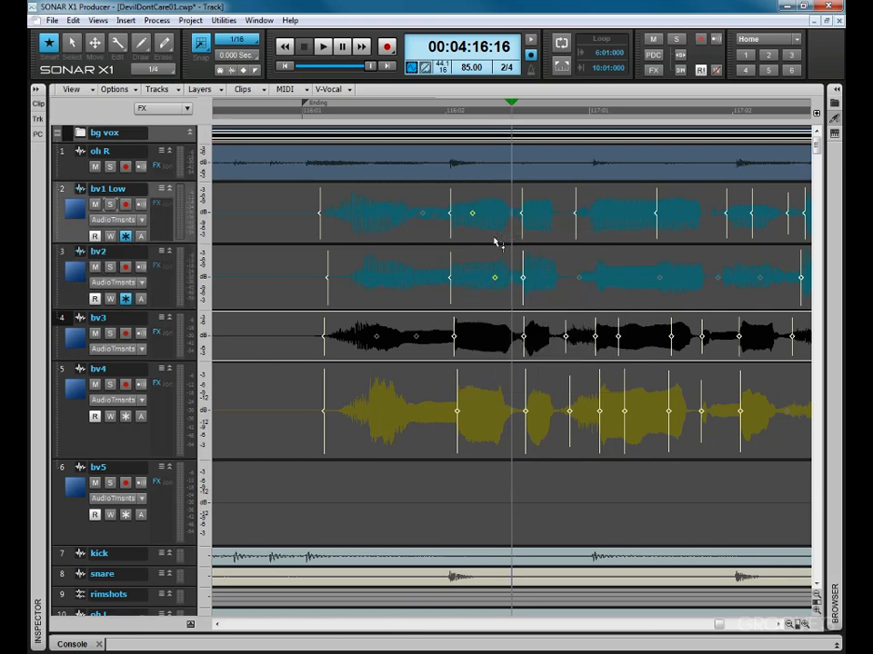
pyautogui.rightClick(579, 278)
pyautogui.click(592, 303)
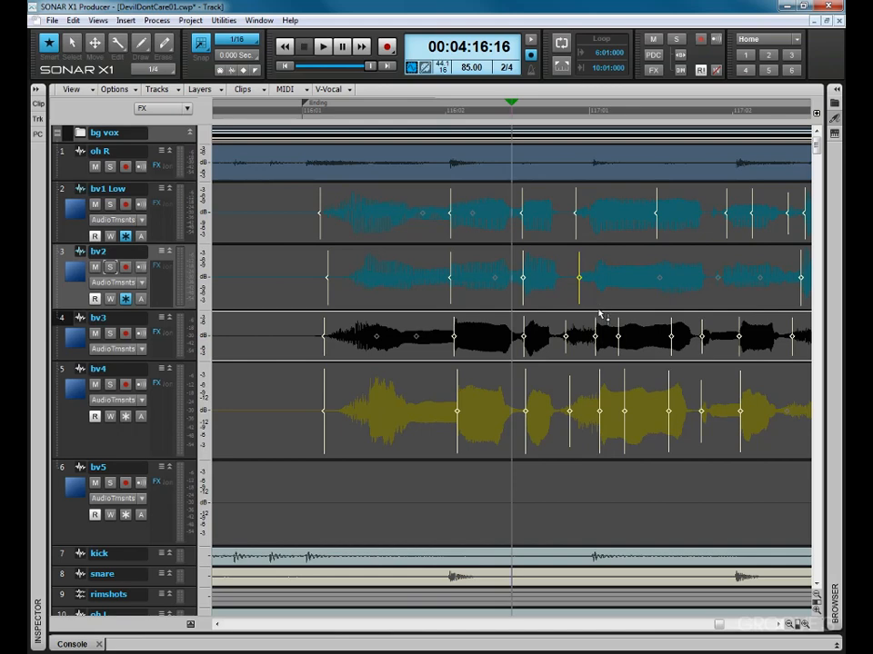
# Play the phrase from just before 116:02, and move bv3's marker just before 117:01 slightly later
pyautogui.click(416, 116)
pyautogui.press('space')
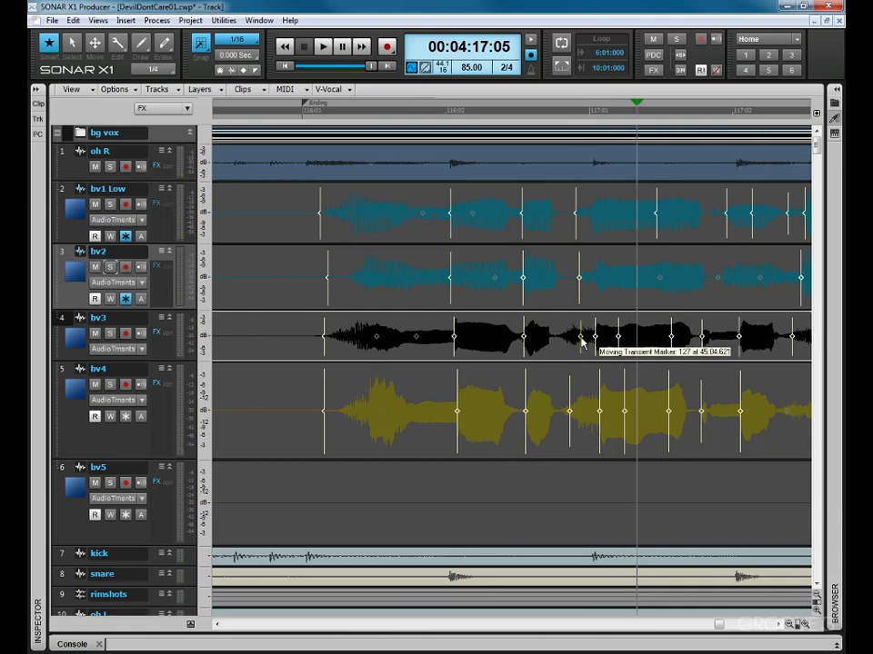
pyautogui.click(579, 335)
# Place the playback position at 117:01, and move the bv1 Low and bv2 markers there onto the note onsets without stretching the audio
pyautogui.moveTo(573, 113)
pyautogui.mouseDown()
pyautogui.moveTo(551, 112)
pyautogui.moveTo(589, 113)
pyautogui.mouseUp()
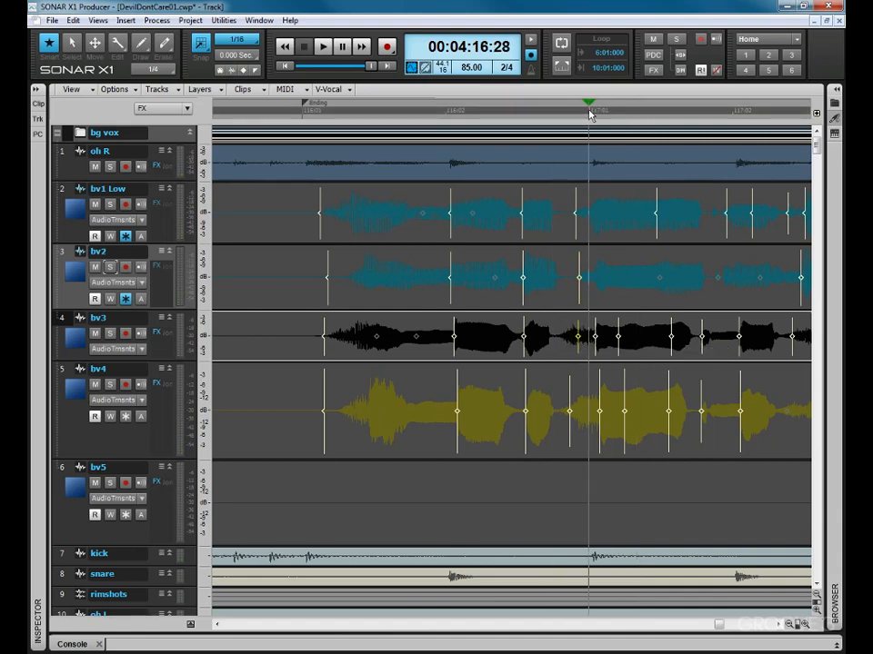
pyautogui.hotkey('ctrl', 'Right')
pyautogui.hotkey('ctrl', 'Right')
pyautogui.hotkey('ctrl', 'Right')
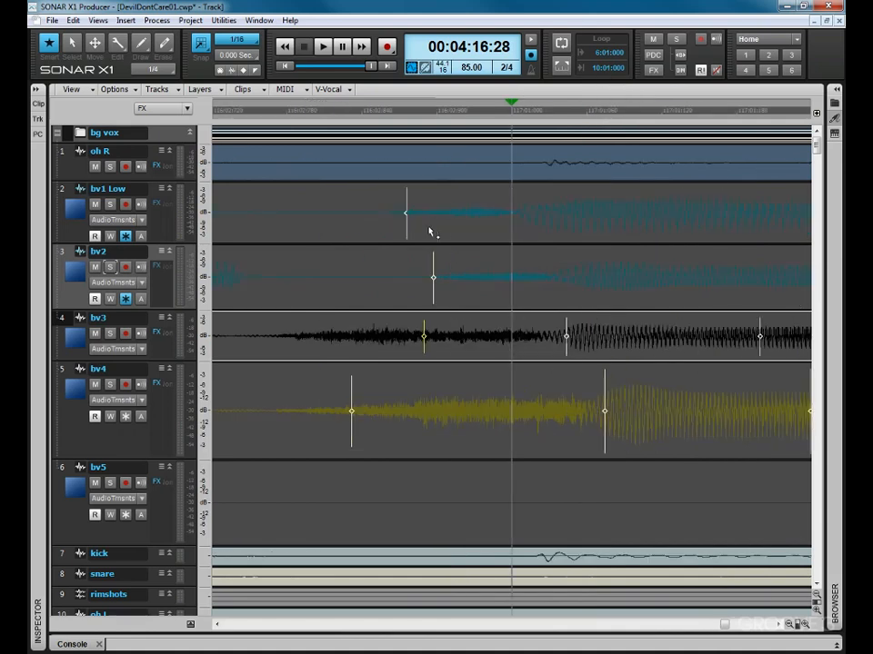
pyautogui.moveTo(407, 218); pyautogui.dragTo(511, 230)
pyautogui.moveTo(436, 279); pyautogui.dragTo(550, 300)
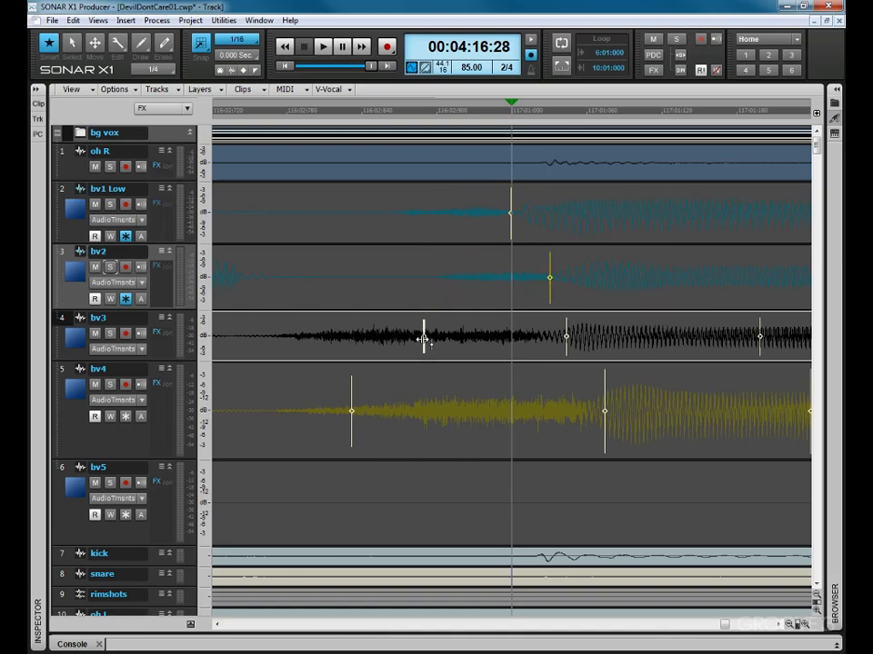
# Disable the early markers before 117:01 on bv3 and bv4, and move bv3's next marker back to its note onset
pyautogui.rightClick(422, 337)
pyautogui.click(447, 359)
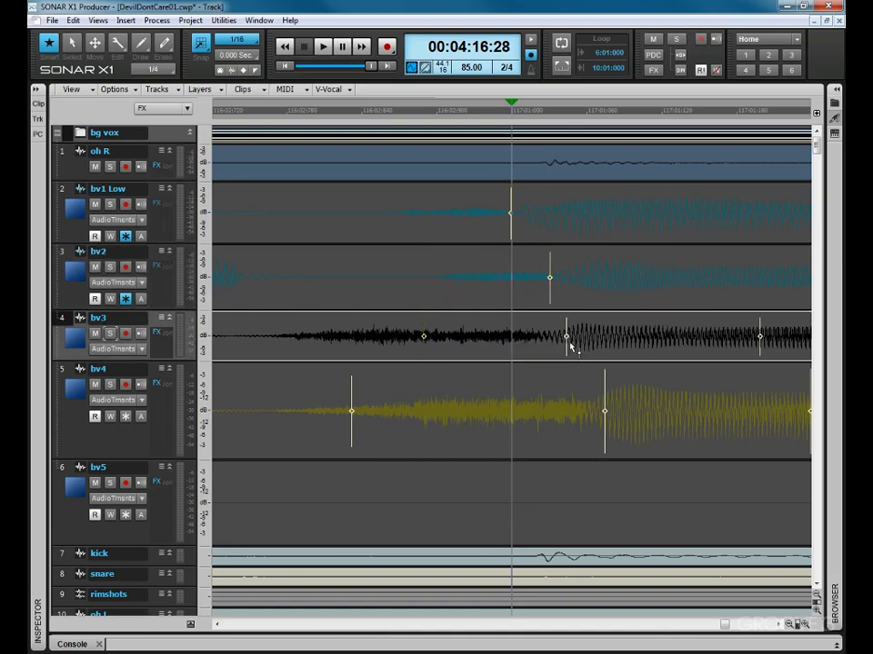
pyautogui.moveTo(567, 338); pyautogui.dragTo(548, 339)
pyautogui.rightClick(353, 410)
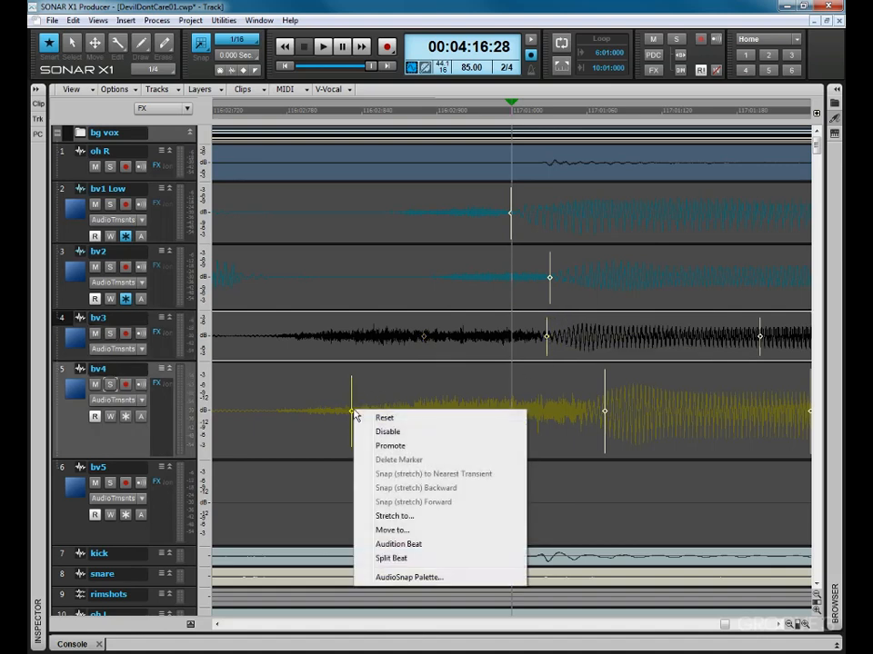
pyautogui.click(360, 430)
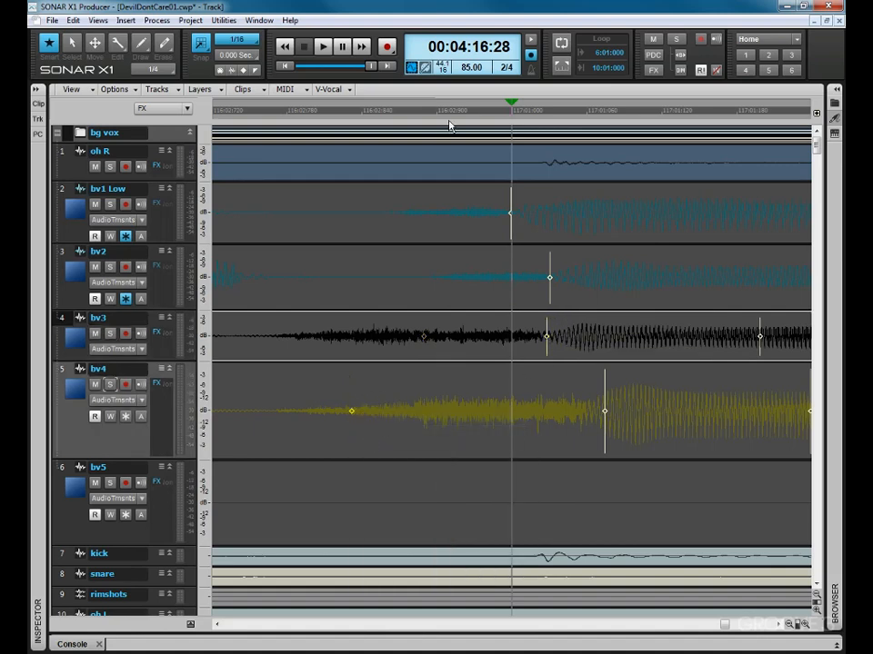
# Stretch bv1 Low, bv3 and bv4 so their note markers line up with bv2 just after 117:01, and play from 117:01 to check
pyautogui.hotkey('ctrl', 'Left')
pyautogui.hotkey('ctrl', 'Left')
pyautogui.hotkey('ctrl', 'Left')
pyautogui.hotkey('ctrl', 'Left')
pyautogui.hotkey('ctrl', 'Left')
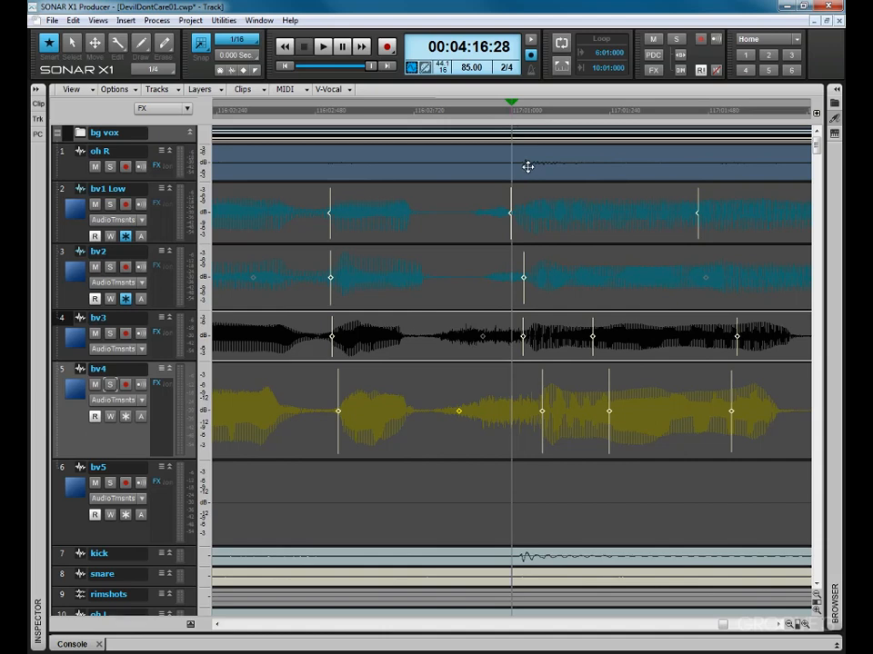
pyautogui.moveTo(510, 212); pyautogui.dragTo(525, 210)
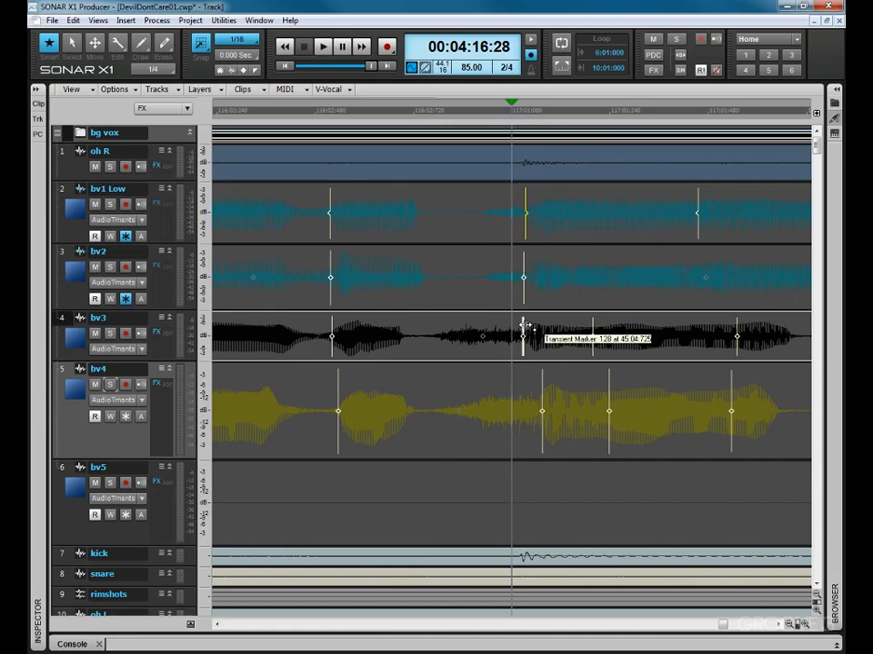
pyautogui.moveTo(523, 335); pyautogui.dragTo(530, 329)
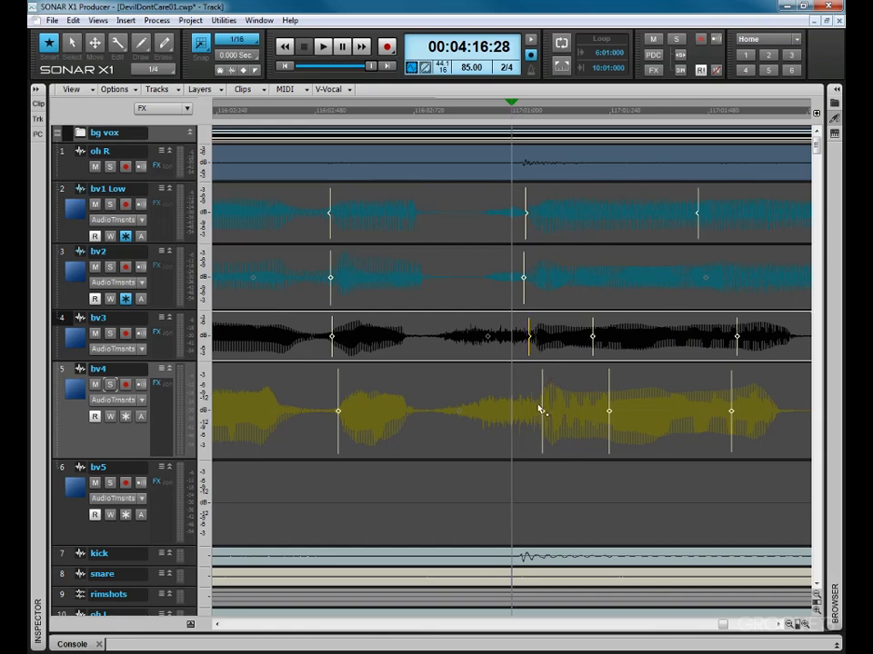
pyautogui.moveTo(542, 399); pyautogui.dragTo(527, 400)
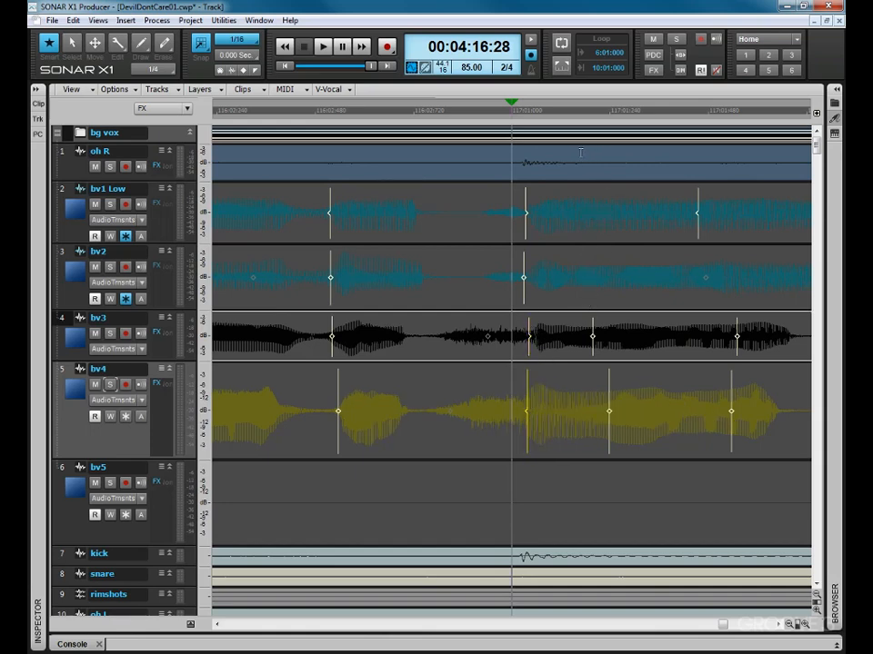
pyautogui.press('space')
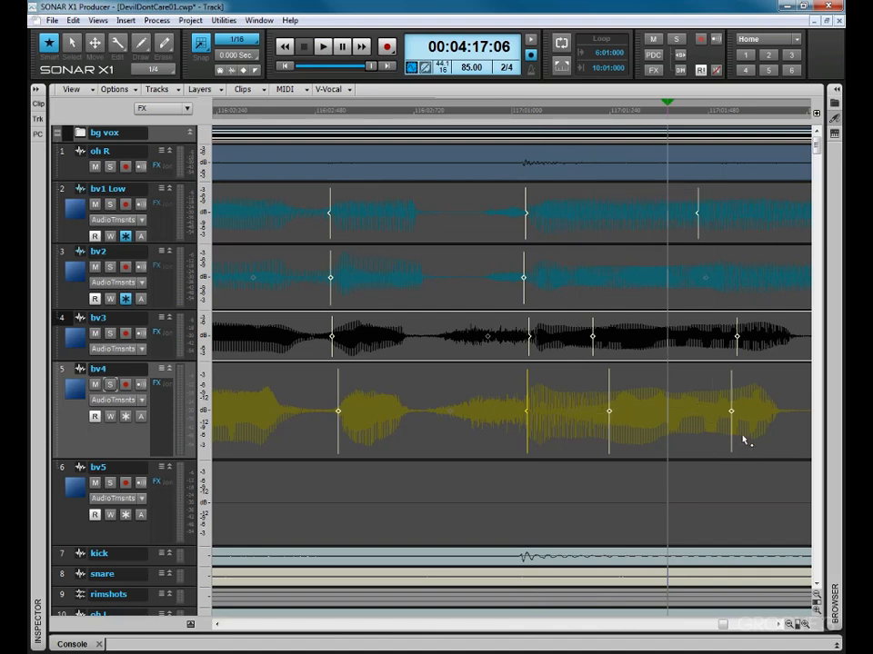
# Disable all markers inside the note that starts at 117:01 on bv1 Low, bv2, bv3 and bv4
pyautogui.moveTo(561, 189); pyautogui.dragTo(762, 450)
pyautogui.rightClick(731, 409)
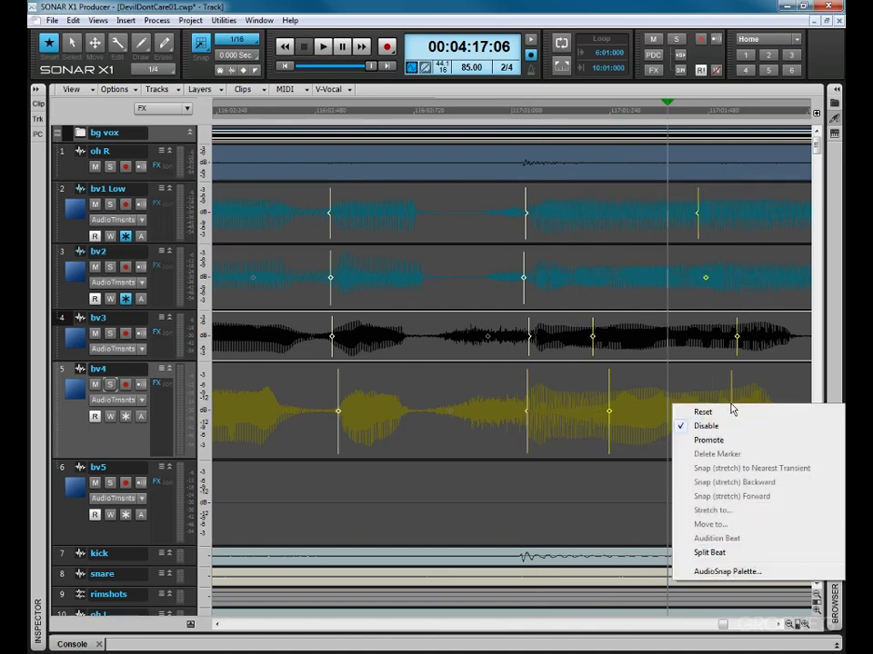
pyautogui.click(724, 425)
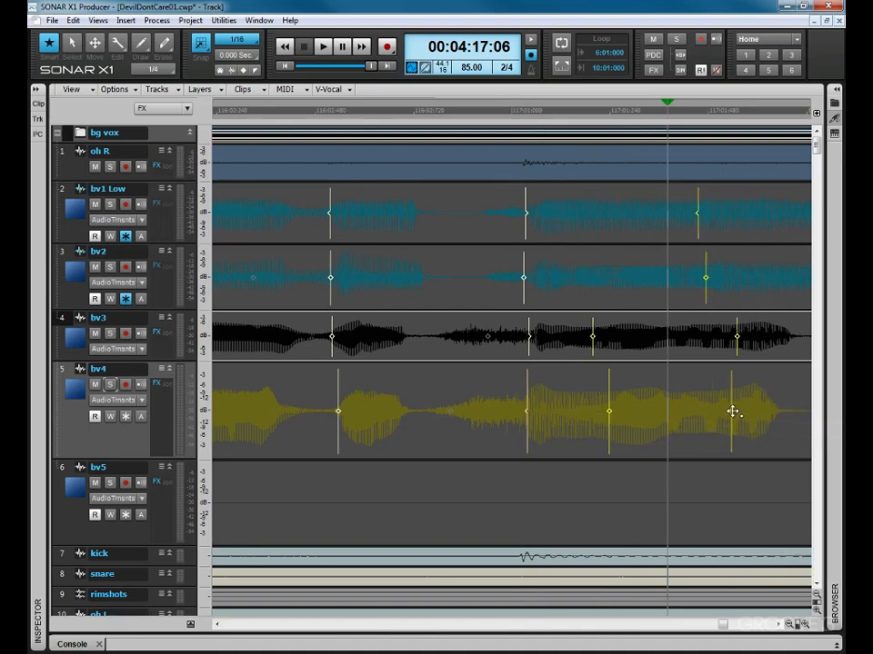
pyautogui.rightClick(733, 411)
pyautogui.click(730, 434)
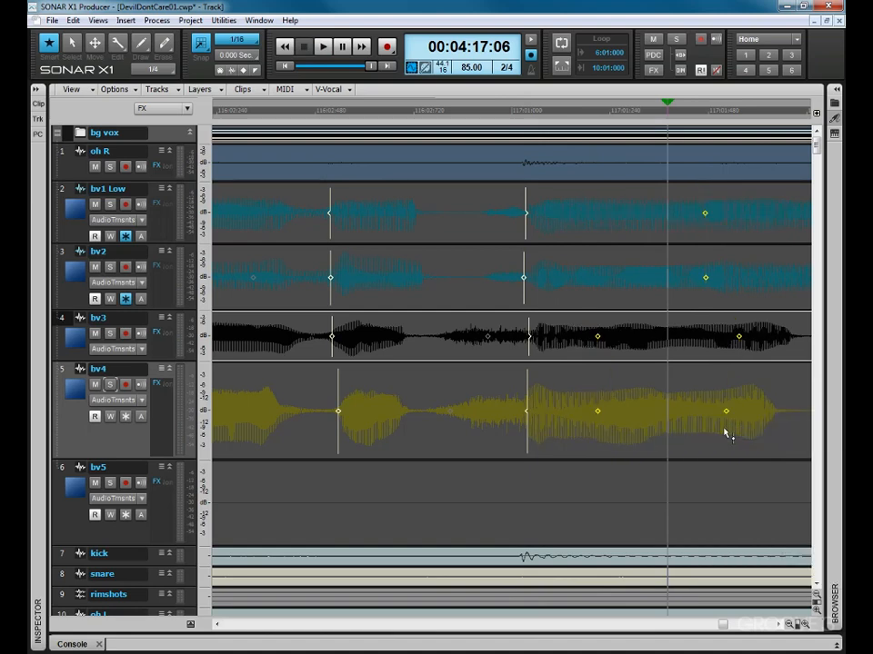
# Play the phrase on through 117:02, and replay it from 117:02 to locate the next note
pyautogui.press('space')
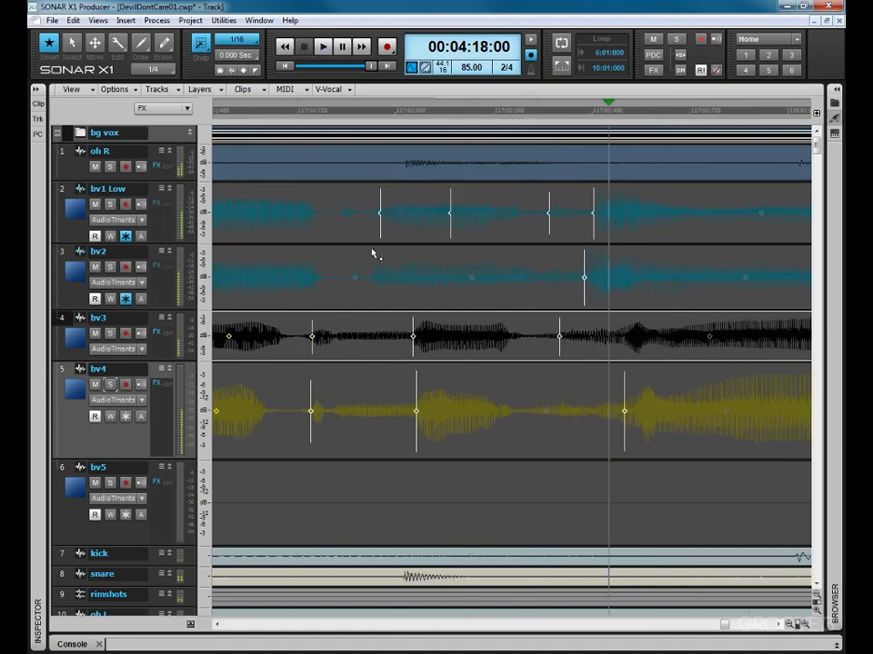
pyautogui.press('space')
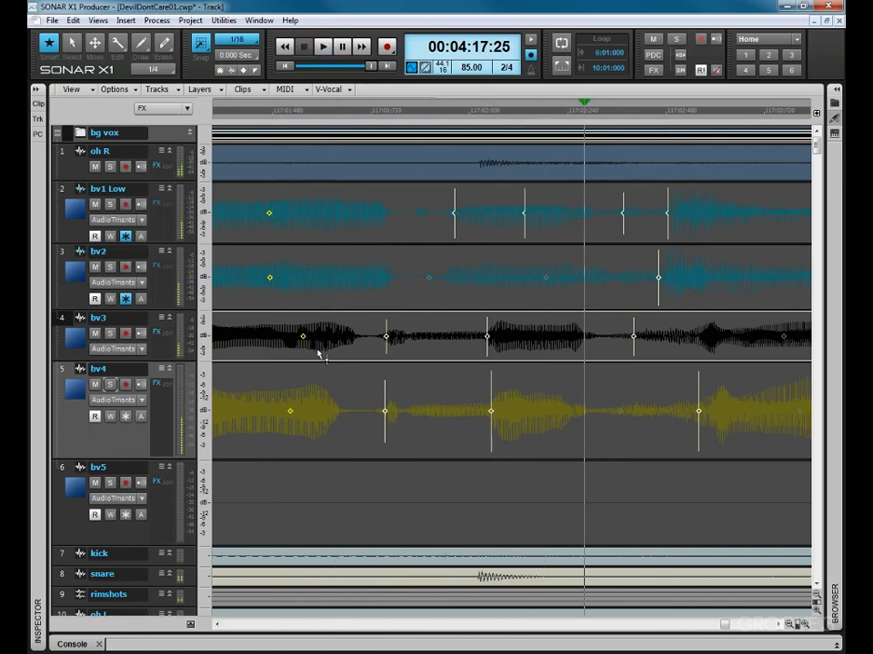
pyautogui.click(473, 116)
pyautogui.press('space')
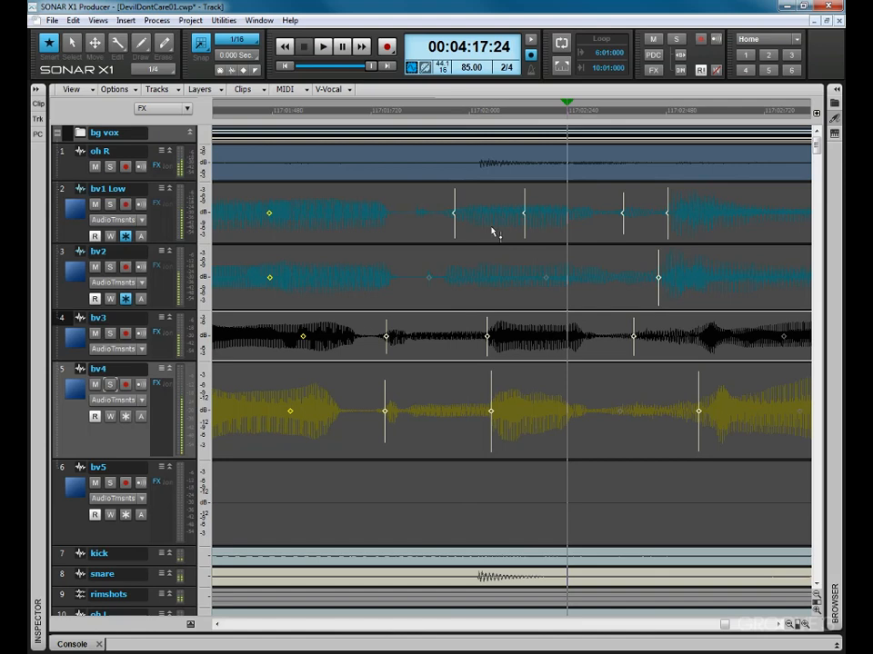
# Enable bv2's marker just before 117:02, and disable the bv3 and bv4 markers near 117:01:720
pyautogui.rightClick(431, 277)
pyautogui.click(445, 299)
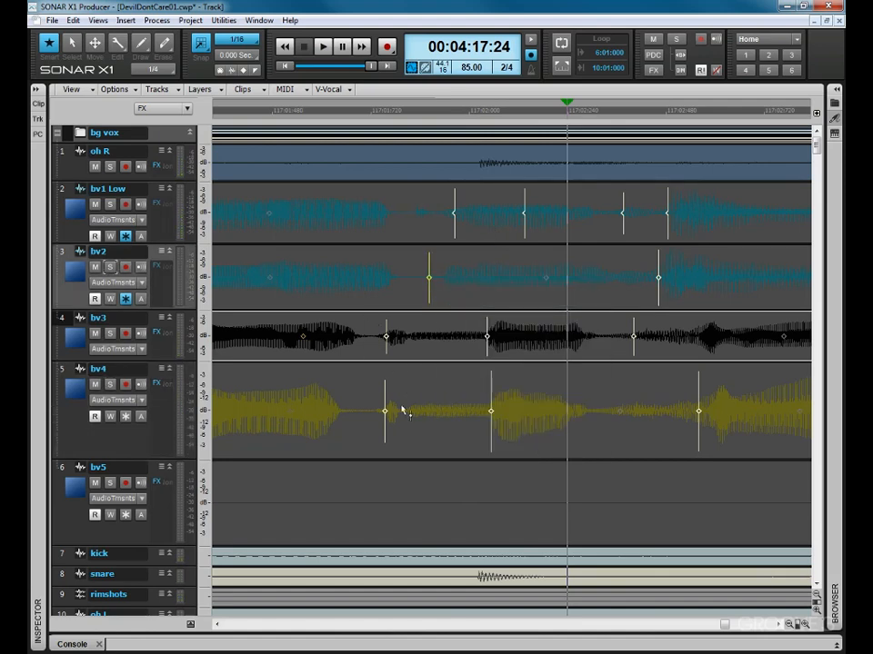
pyautogui.rightClick(387, 338)
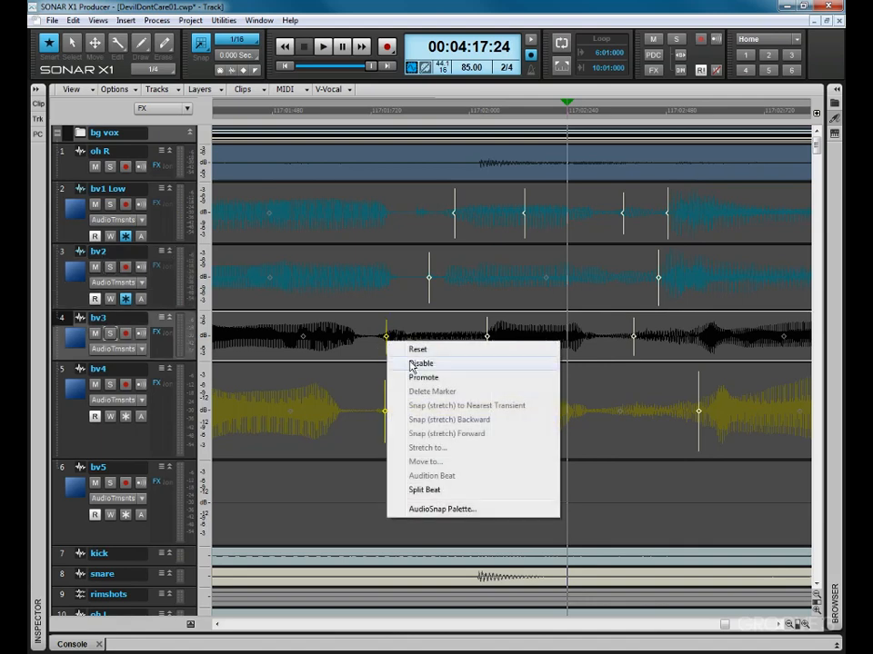
pyautogui.click(411, 364)
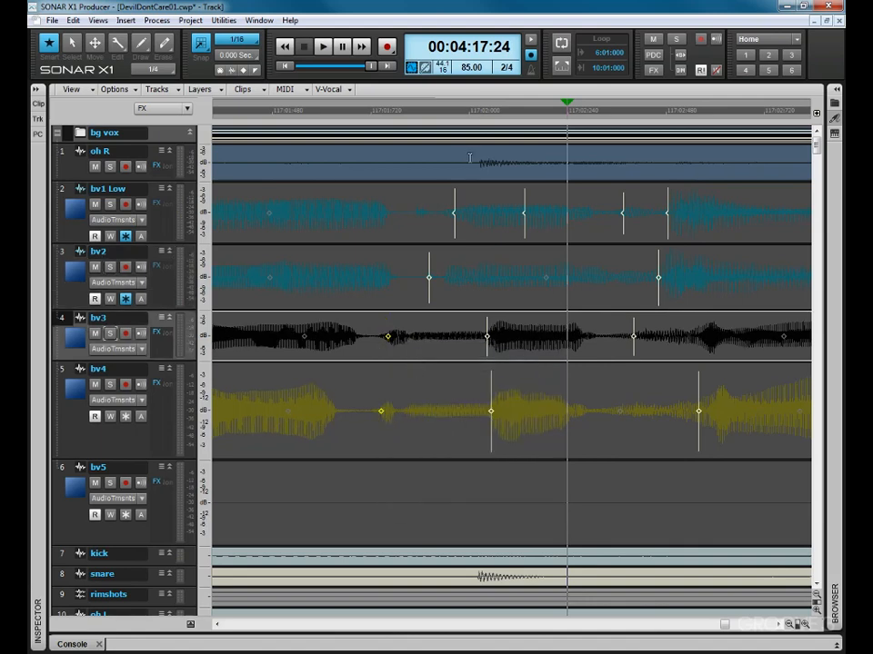
# Place the playback position at 117:02, and stretch the note markers of bv1 Low, bv2, bv3 and bv4 to it
pyautogui.click(469, 114)
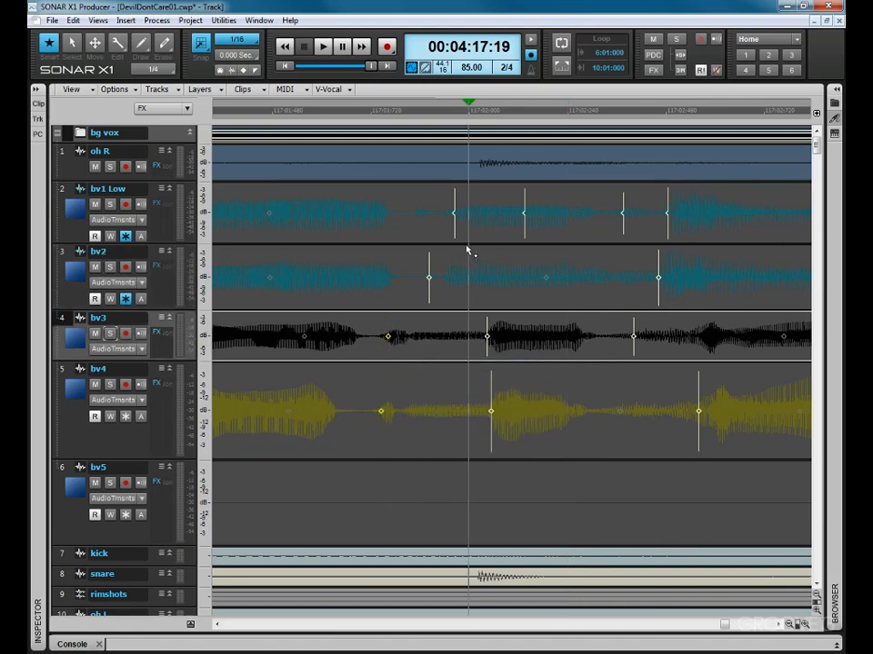
pyautogui.moveTo(457, 197); pyautogui.dragTo(469, 200)
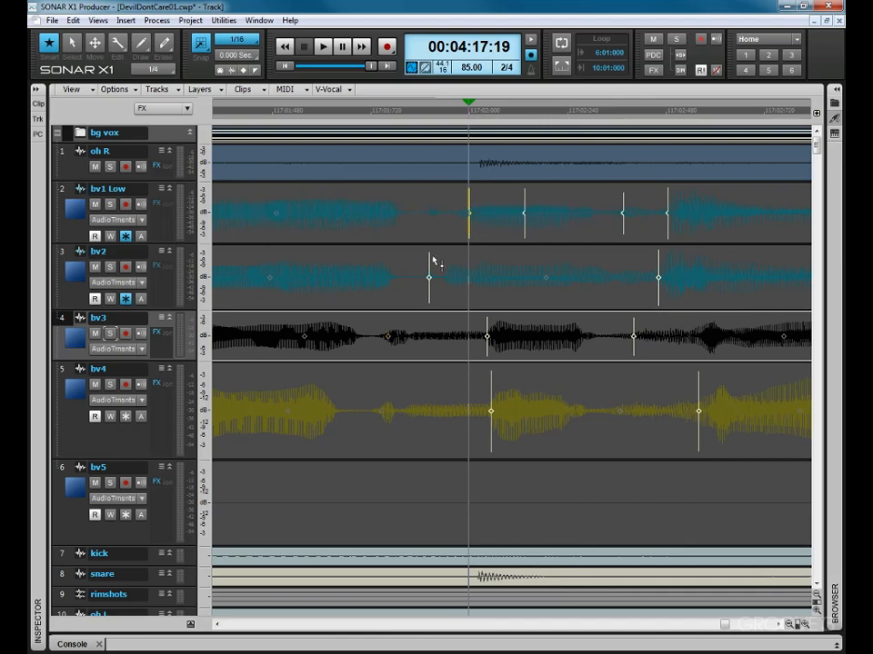
pyautogui.moveTo(429, 269); pyautogui.dragTo(469, 271)
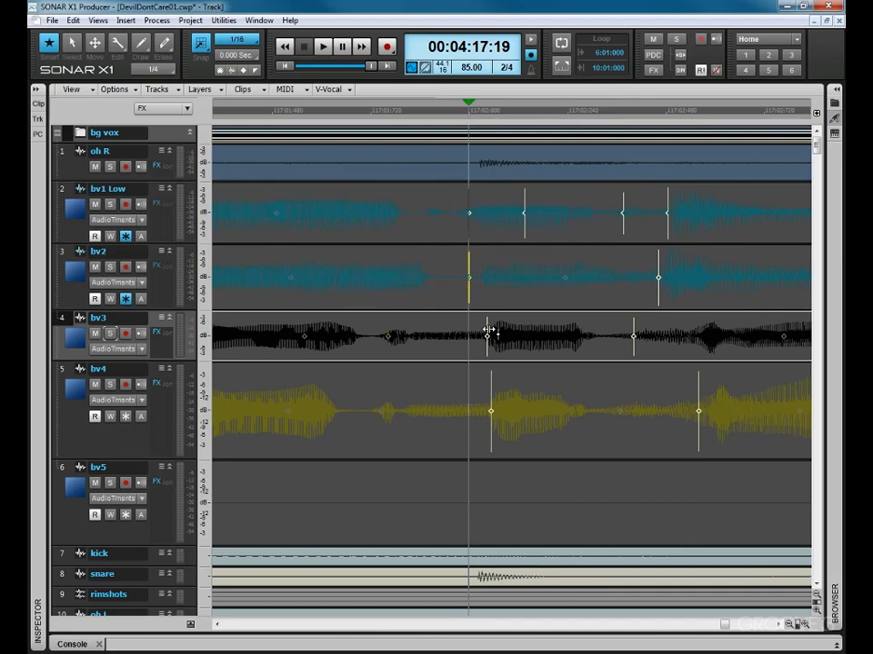
pyautogui.moveTo(488, 333); pyautogui.dragTo(469, 332)
pyautogui.moveTo(493, 378); pyautogui.dragTo(469, 380)
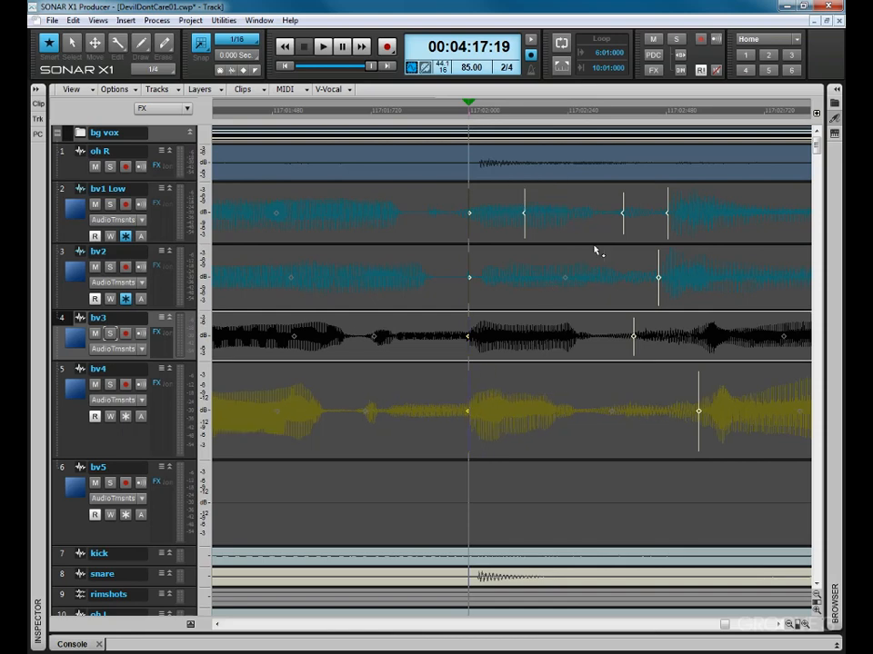
# Disable the markers between 117:02 and 117:02:480 on bv1 Low, bv2, bv3 and bv4, and place the playback position at 117:01:720
pyautogui.moveTo(507, 189); pyautogui.dragTo(651, 418)
pyautogui.rightClick(623, 216)
pyautogui.click(636, 234)
pyautogui.rightClick(618, 236)
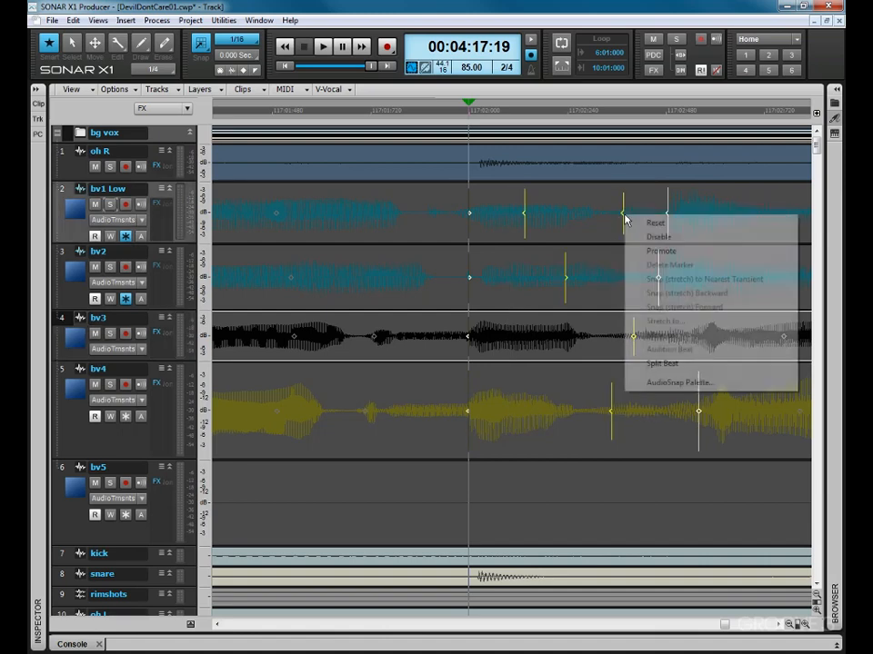
pyautogui.click(638, 238)
pyautogui.click(395, 111)
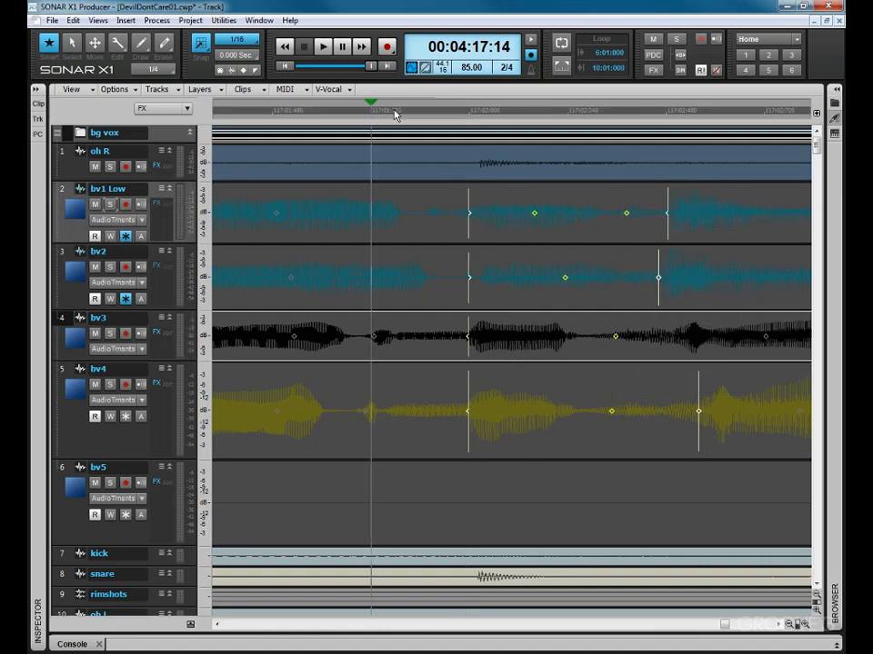
# Play through 117:02, enable bv3's marker between 117:02:240 and 117:02:480, and stretch it to just past 117:02:480
pyautogui.press('space')
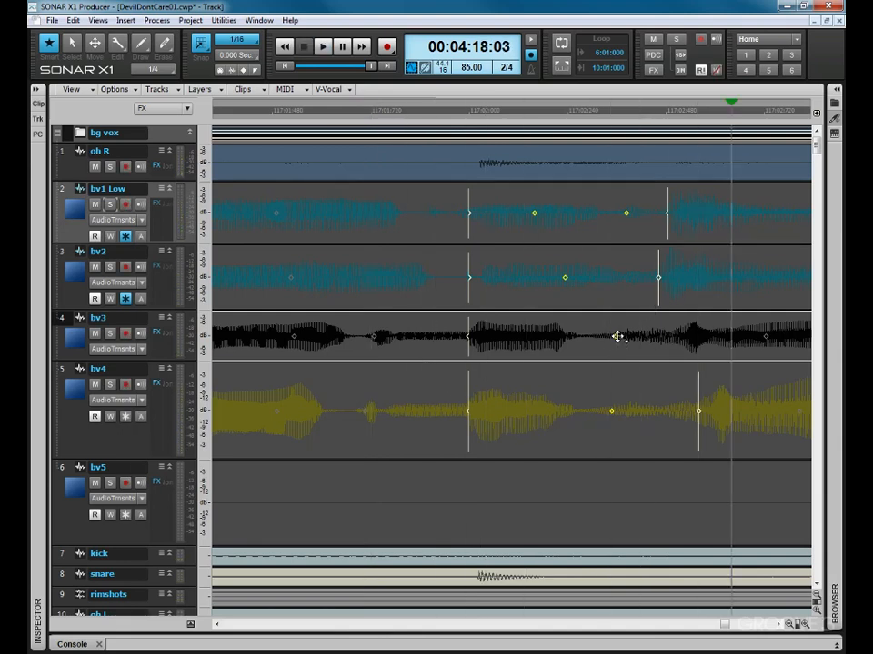
pyautogui.rightClick(618, 337)
pyautogui.click(619, 354)
pyautogui.rightClick(618, 338)
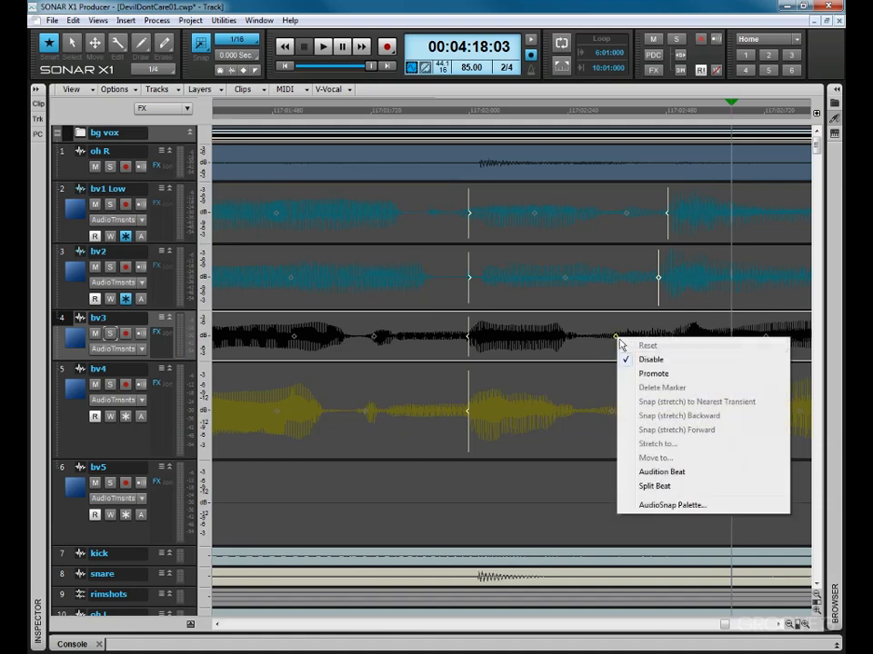
pyautogui.click(627, 358)
pyautogui.moveTo(650, 336); pyautogui.dragTo(677, 335)
# Place the playback position at 117:02:480, and stretch the note markers of bv2, bv3 and bv4 to it
pyautogui.click(664, 114)
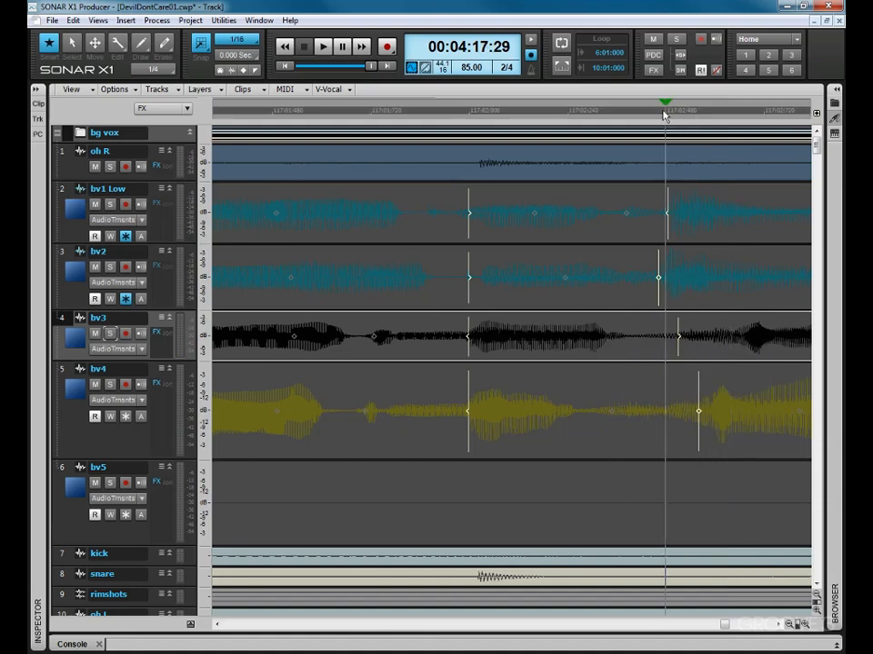
pyautogui.moveTo(661, 258); pyautogui.dragTo(668, 257)
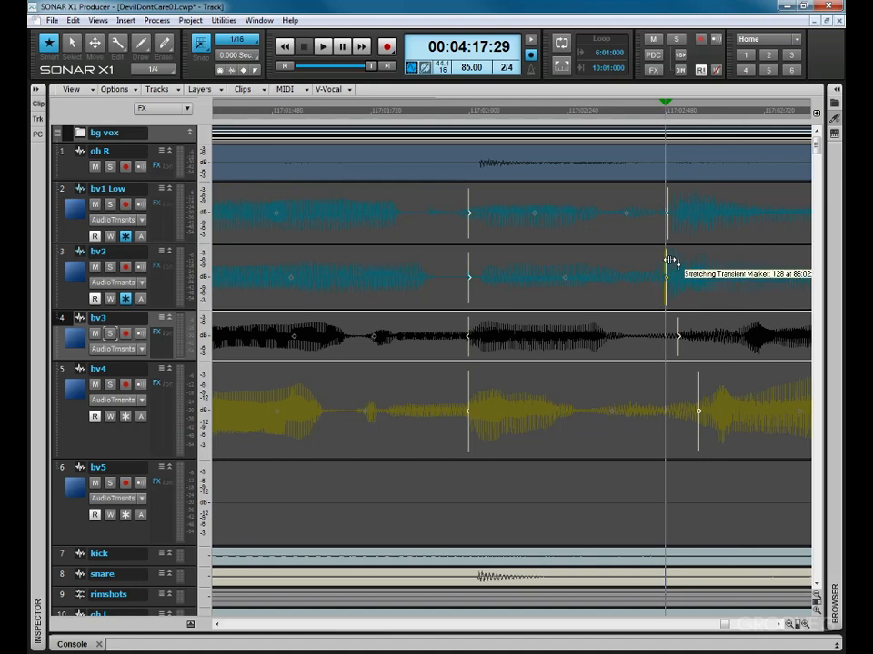
pyautogui.moveTo(680, 335); pyautogui.dragTo(667, 336)
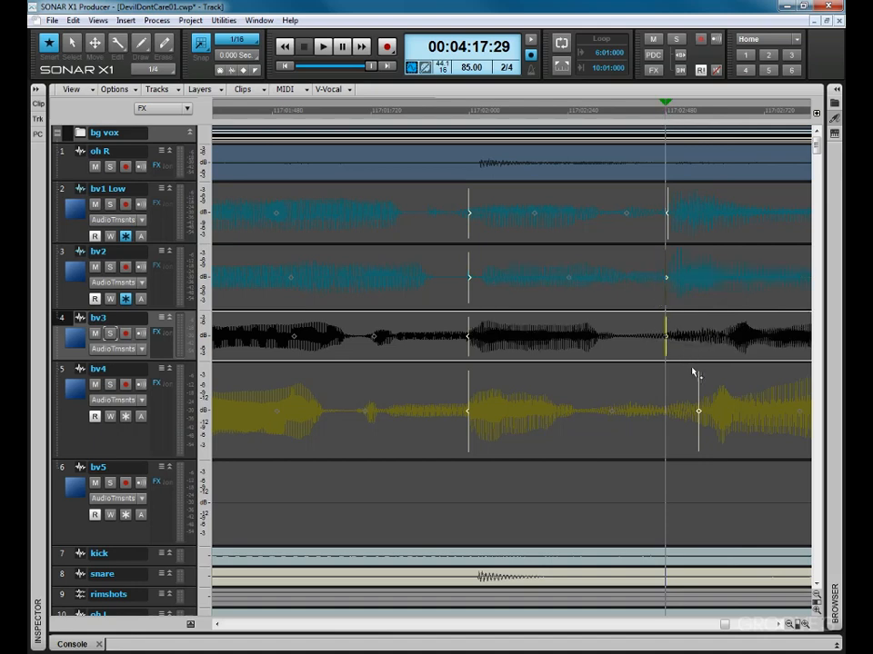
pyautogui.moveTo(697, 378); pyautogui.dragTo(674, 380)
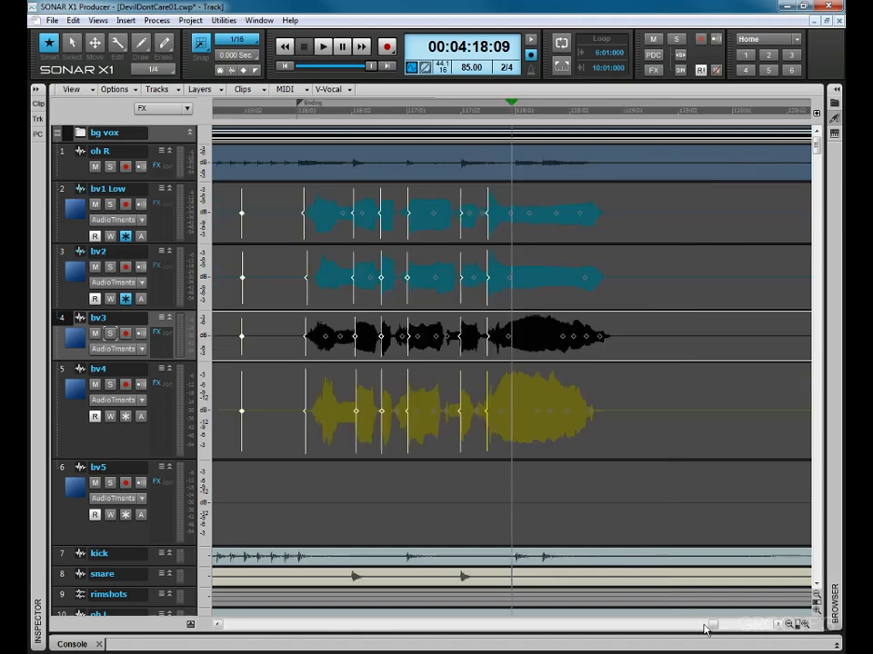
# Play the tail of the Ending phrase, and replay it from between 117:01 and 117:02
pyautogui.press('space')
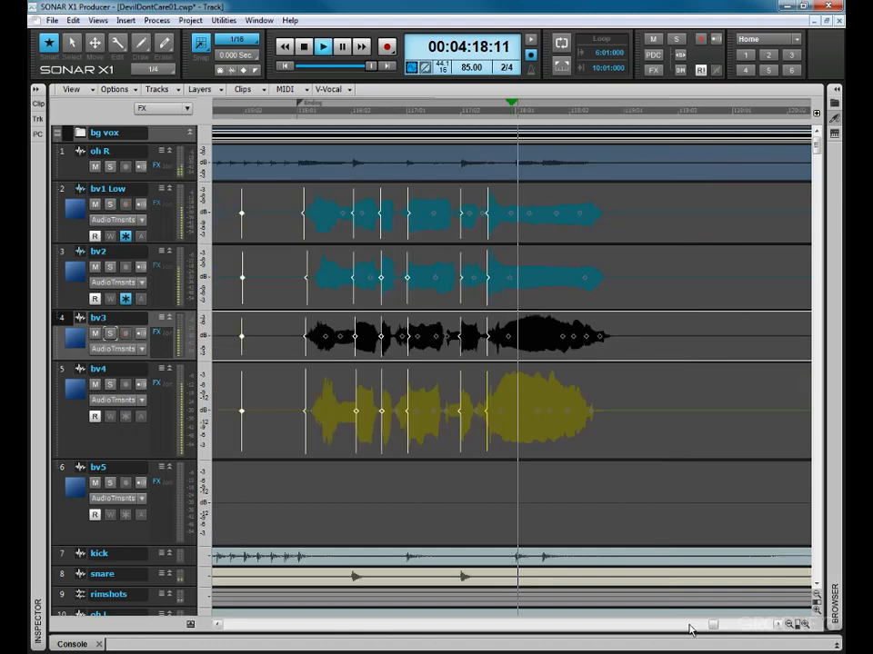
pyautogui.press('space')
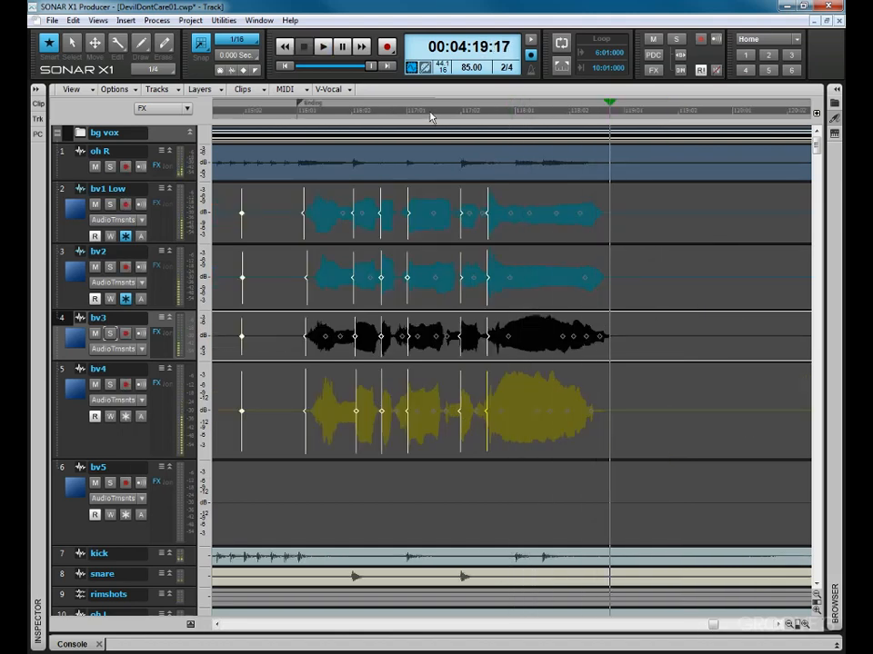
pyautogui.click(431, 110)
pyautogui.press('space')
# Stretch bv3's last note marker back in line with the other vocals at 117:02:480, and replay from between 117:01 and 117:02
pyautogui.hotkey('ctrl', 'Right')
pyautogui.hotkey('ctrl', 'Right')
pyautogui.hotkey('ctrl', 'Right')
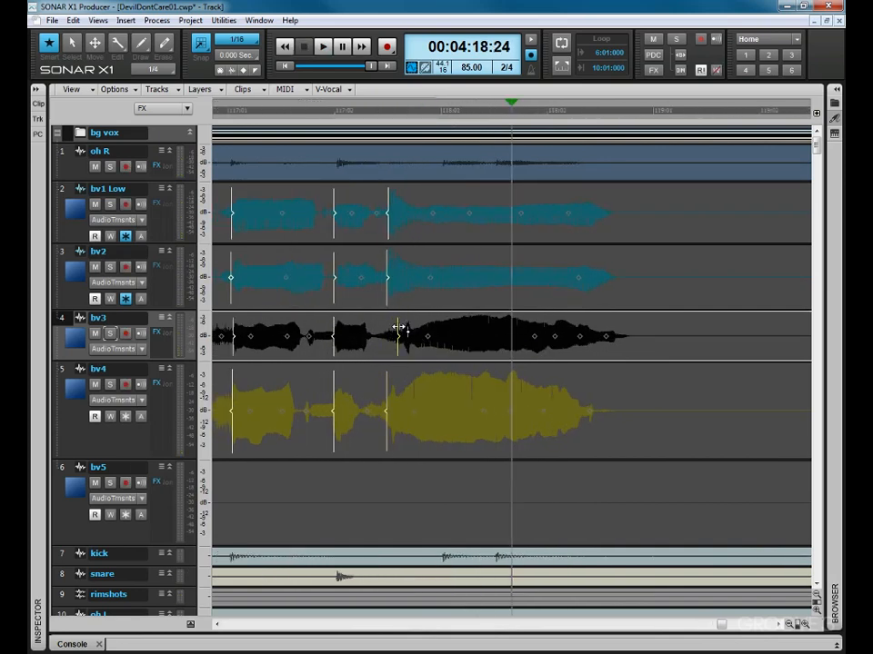
pyautogui.moveTo(400, 329); pyautogui.dragTo(387, 334)
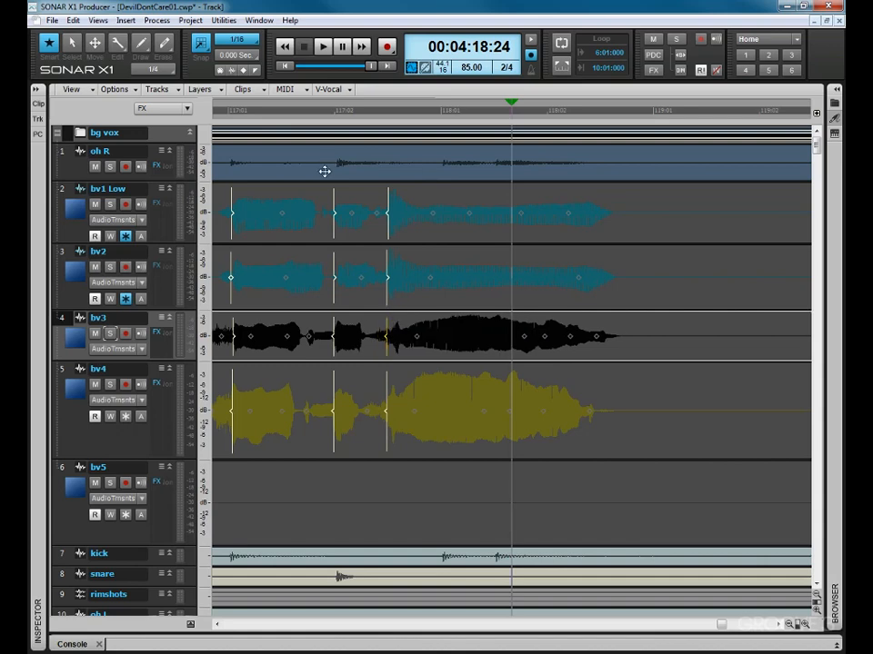
pyautogui.press('space')
pyautogui.click(281, 114)
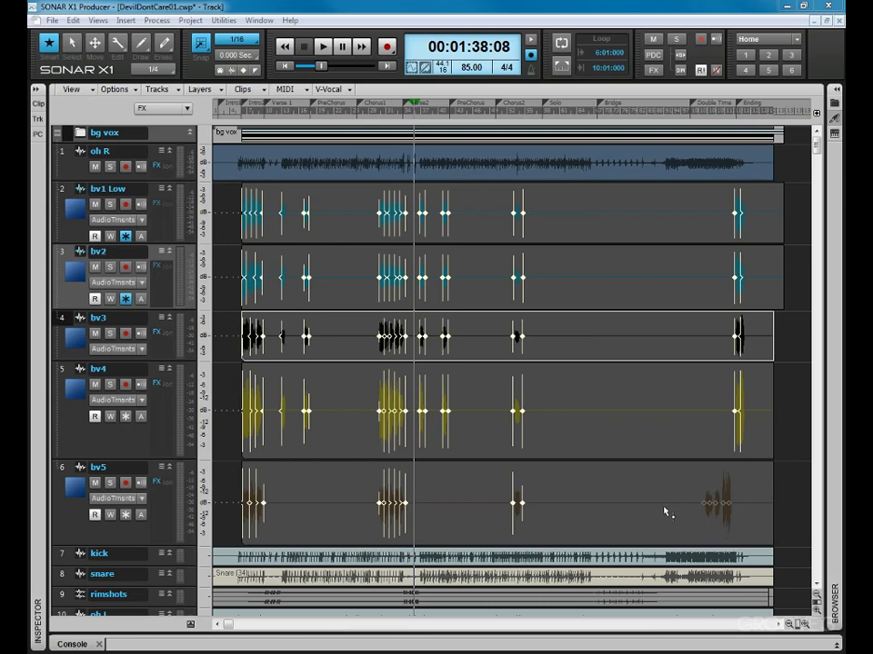
# In bv5's Clips view, split the clip just before Double Time and trim its first part back to just before the Solo
pyautogui.click(142, 498)
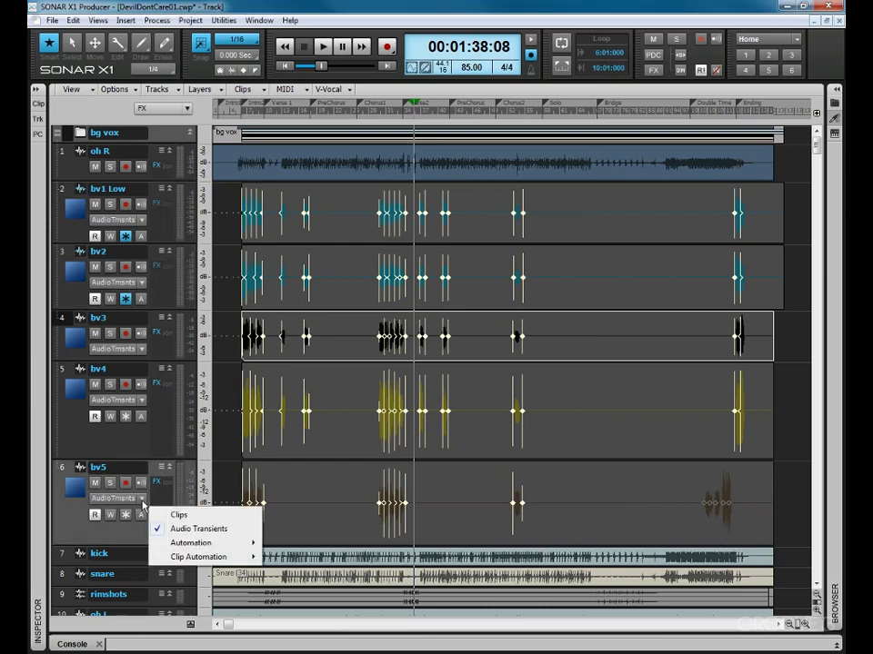
pyautogui.click(178, 515)
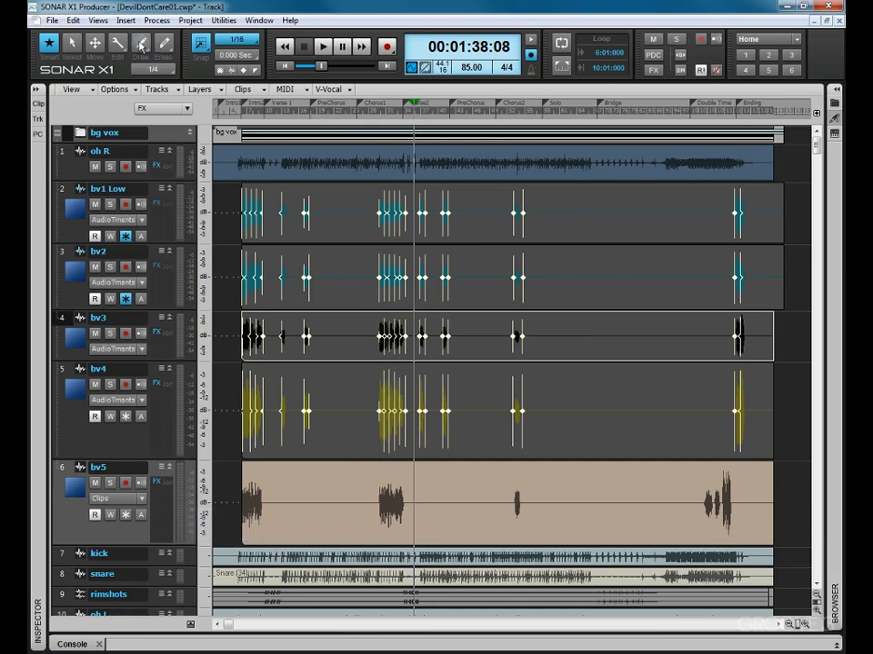
pyautogui.click(687, 511)
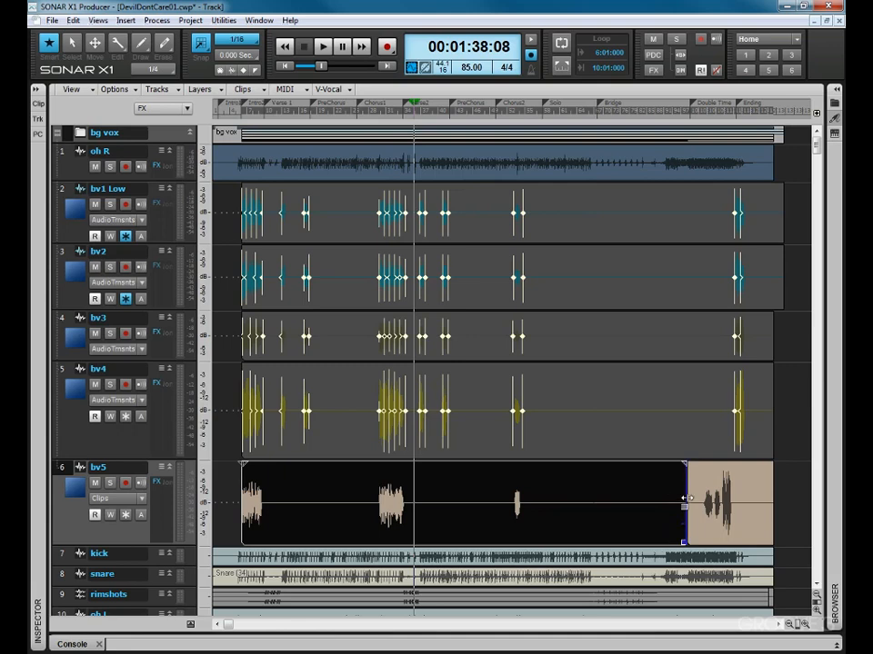
pyautogui.moveTo(686, 507); pyautogui.dragTo(533, 489)
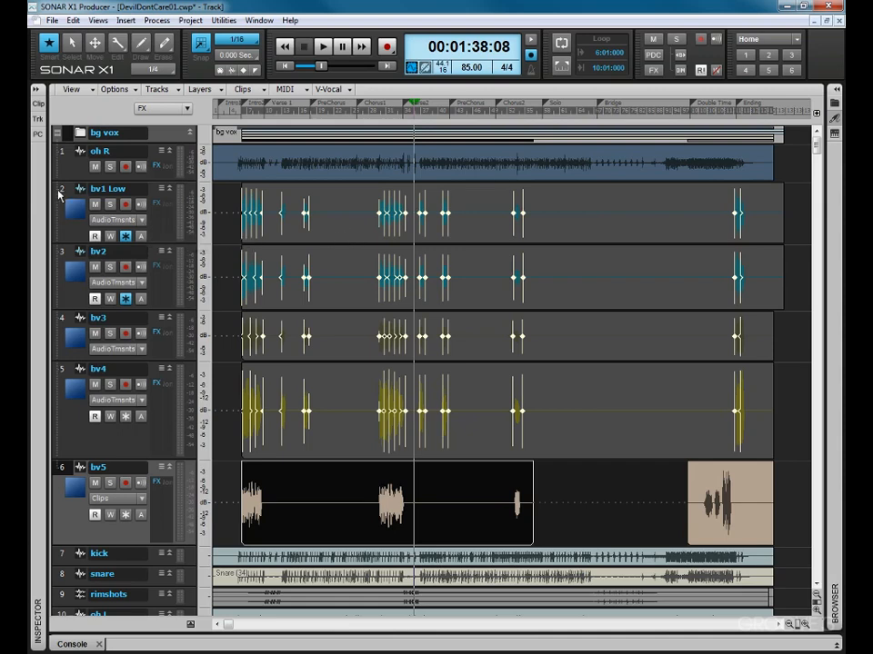
# Select the tracks from bv1 Low through bv5, and switch their edit filter to Clips
pyautogui.moveTo(60, 194); pyautogui.dragTo(64, 462)
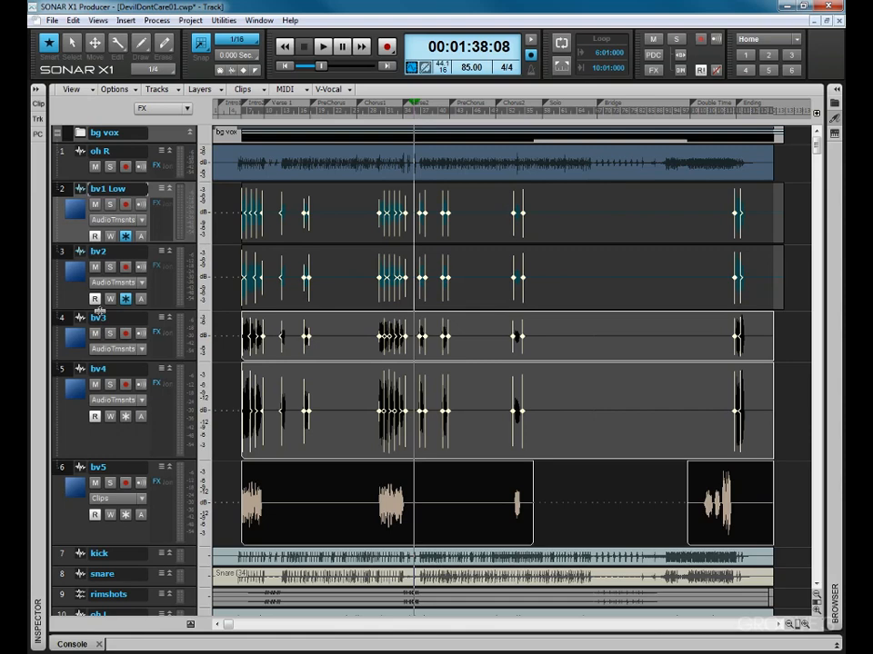
pyautogui.click(139, 220)
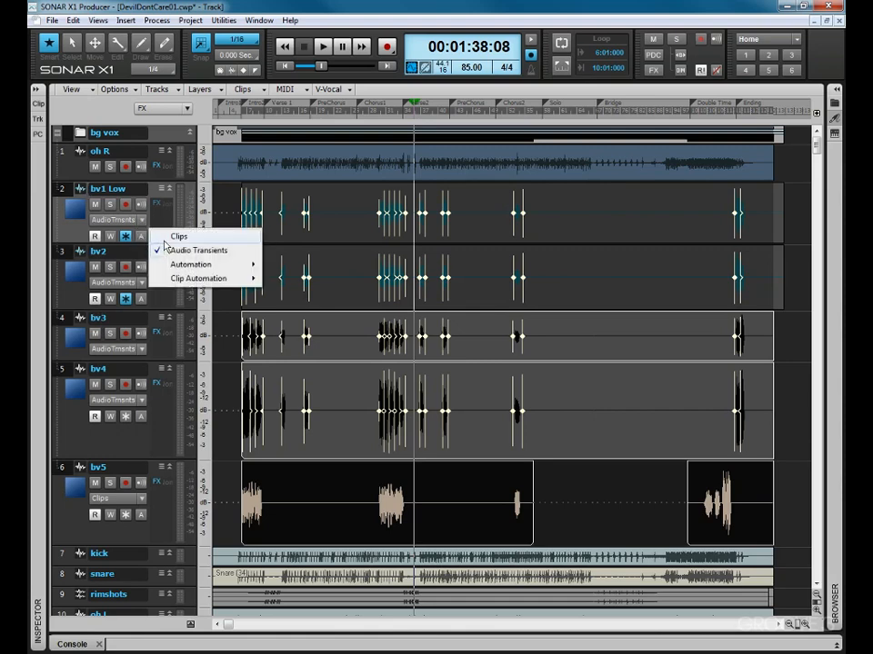
pyautogui.click(174, 238)
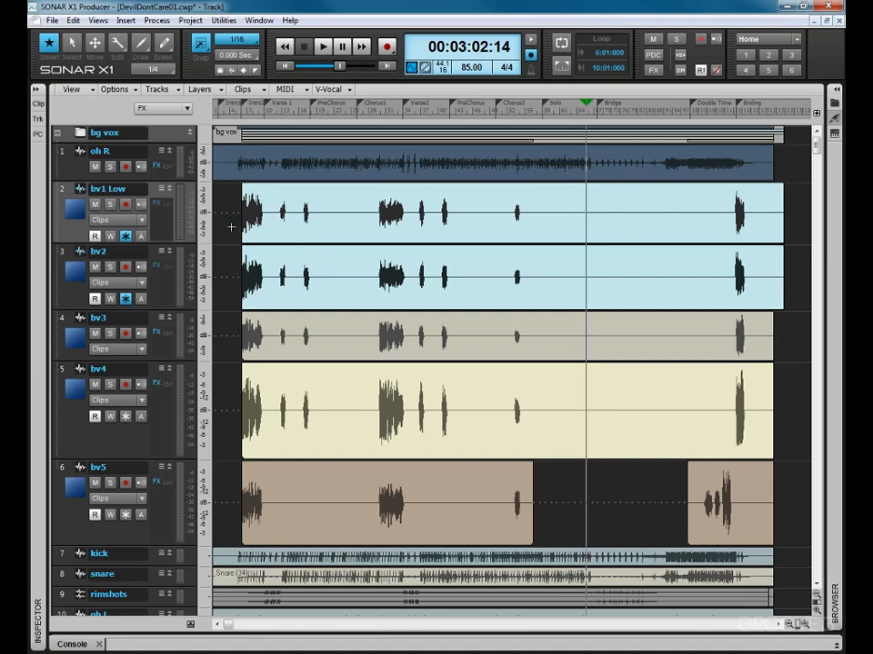
# Select the clips of bv1 Low through bv4 and bv5's first clip, and bounce them to clips
pyautogui.moveTo(232, 227); pyautogui.dragTo(542, 503)
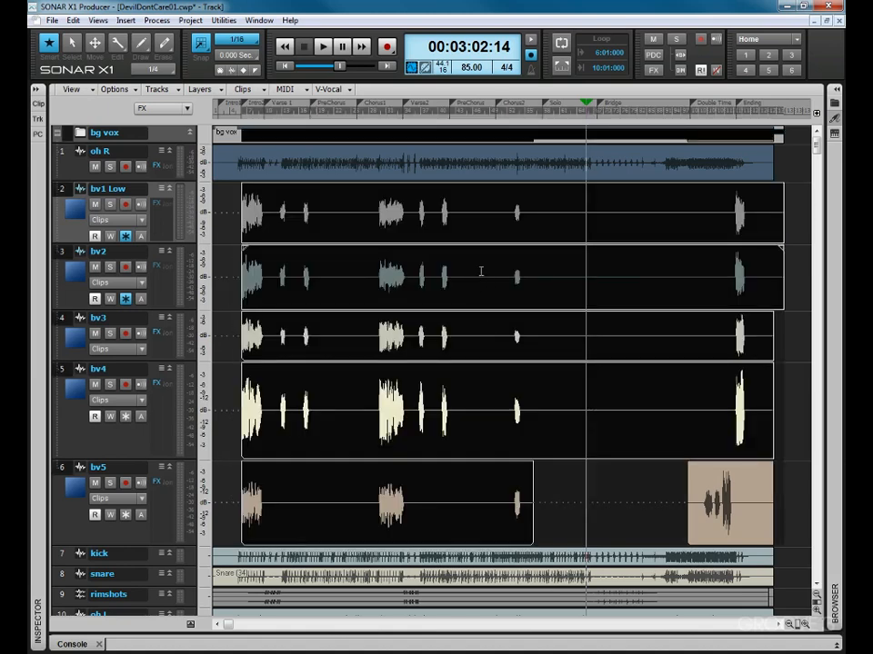
pyautogui.rightClick(468, 238)
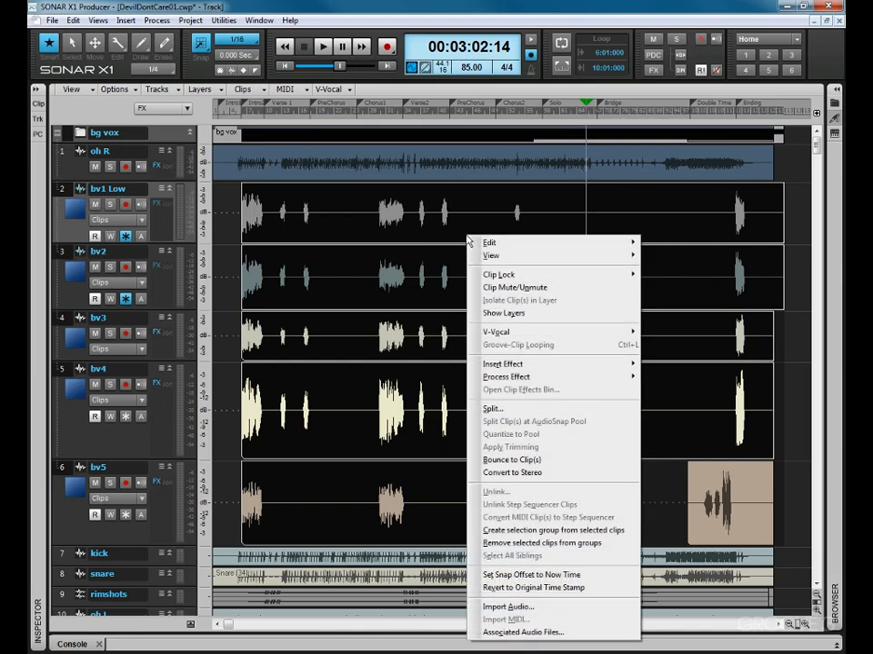
pyautogui.click(511, 461)
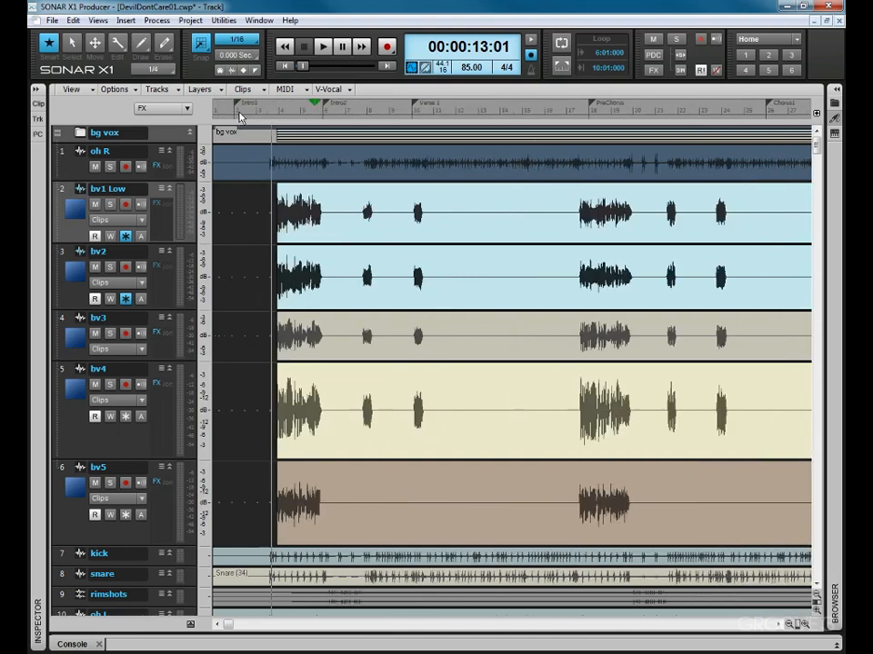
# Play the vocals from just before Intro2, and continue listening from just before bar 13
pyautogui.hotkey('ctrl', 'Right')
pyautogui.hotkey('ctrl', 'Right')
pyautogui.hotkey('ctrl', 'Right')
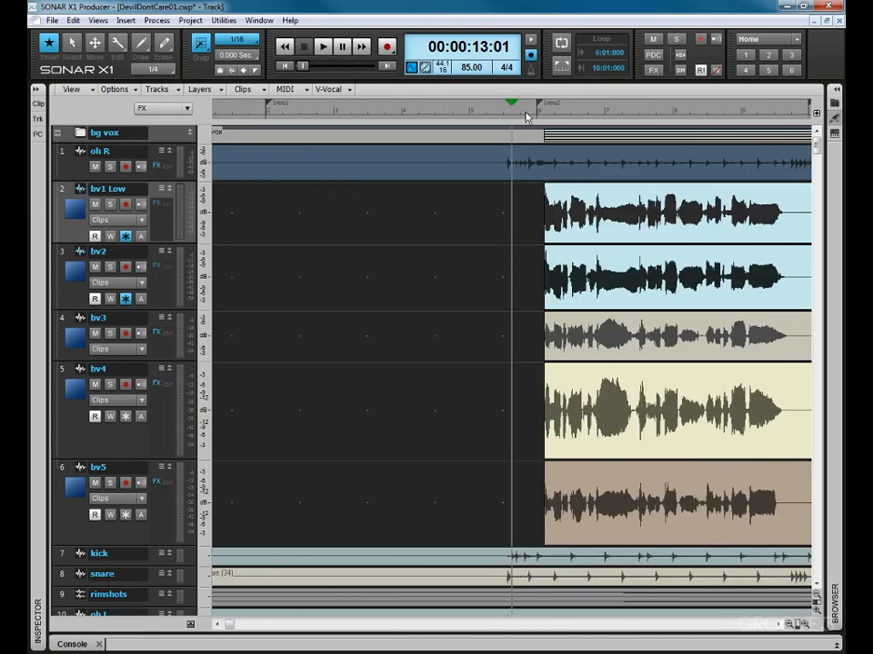
pyautogui.press('space')
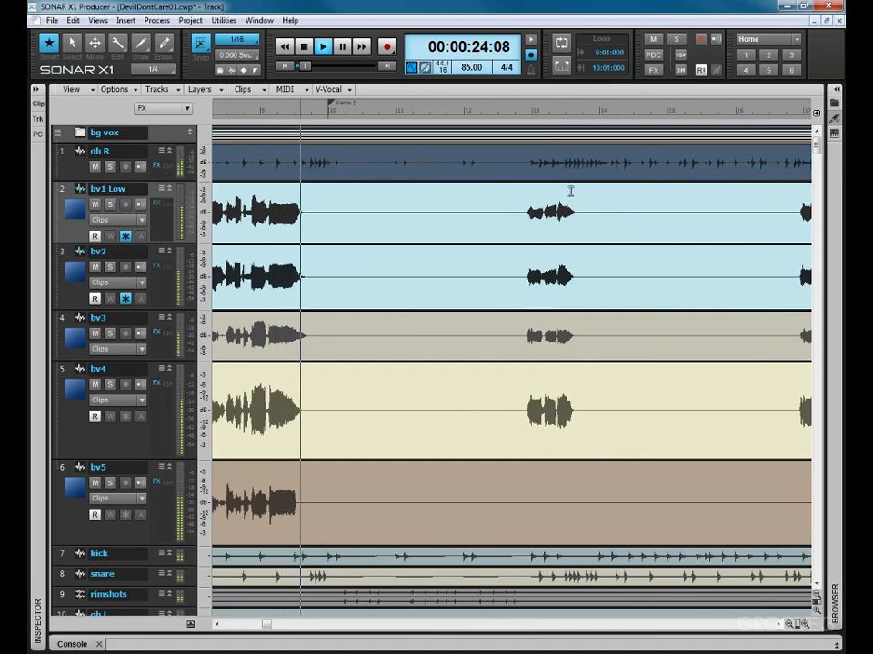
pyautogui.click(515, 112)
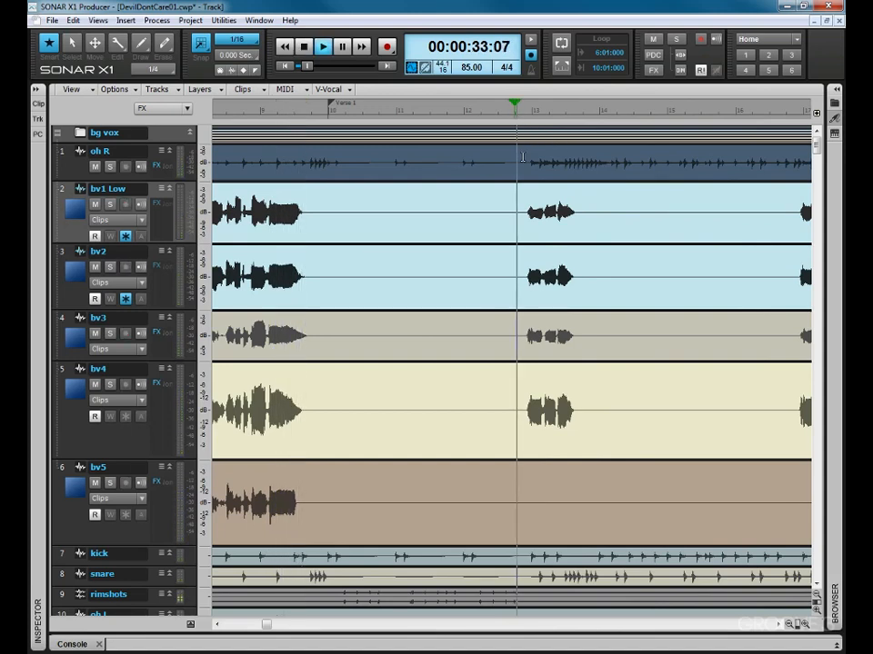